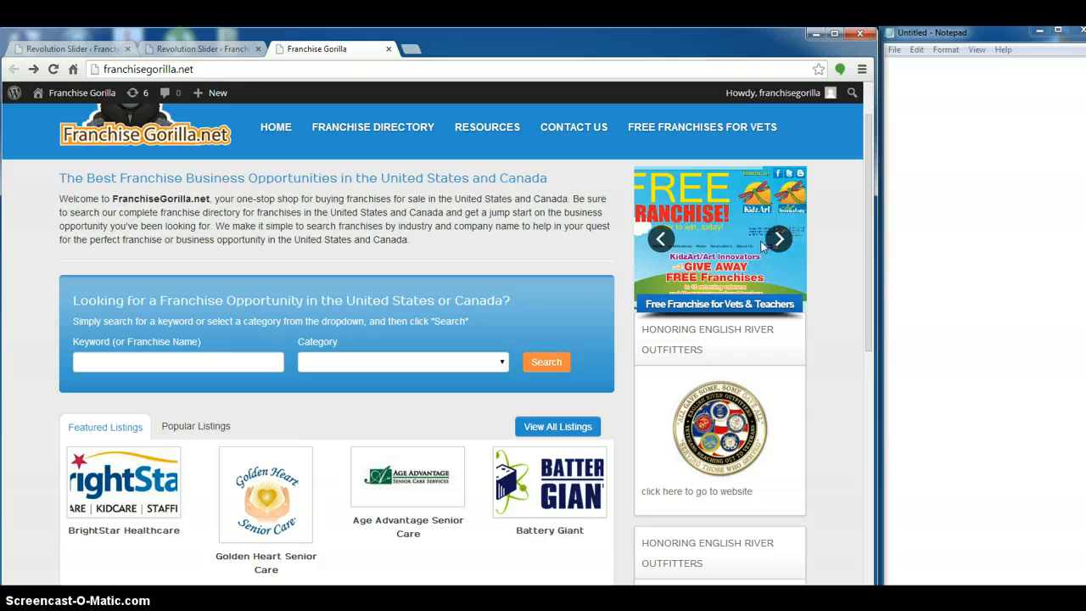
# Start a numbered list with "1)" in Notepad and open the Revolution Slider page in the site's WordPress admin
pyautogui.click(1039, 131)
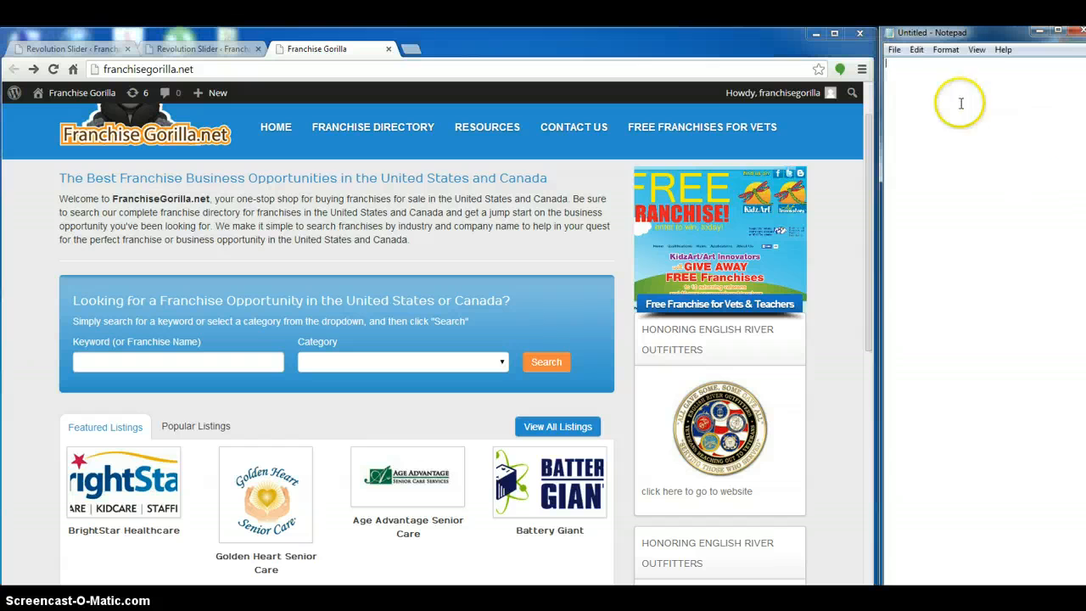
pyautogui.write('1)')
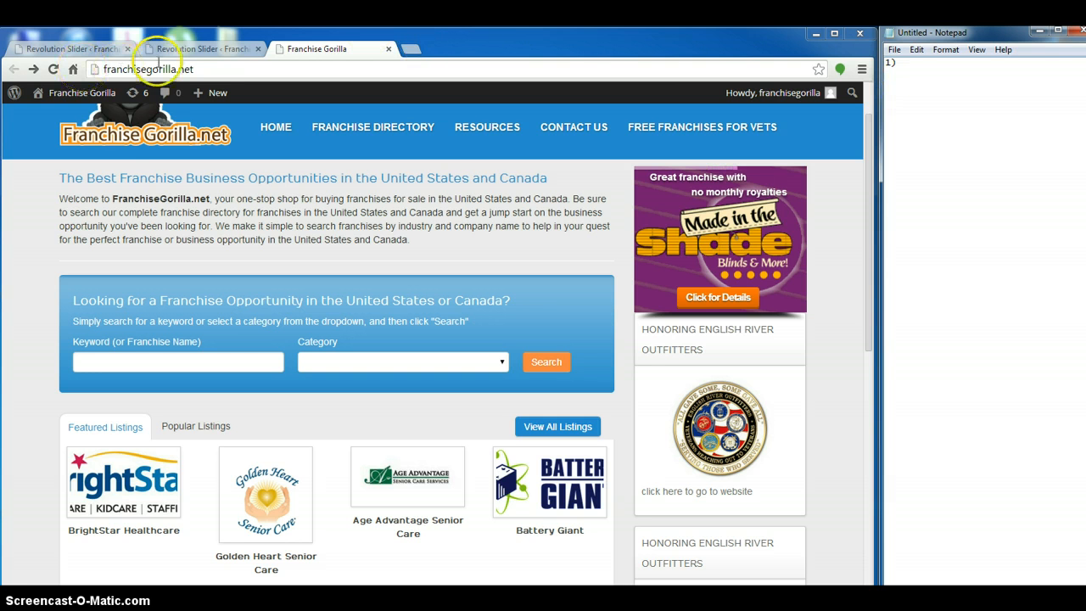
pyautogui.click(98, 93)
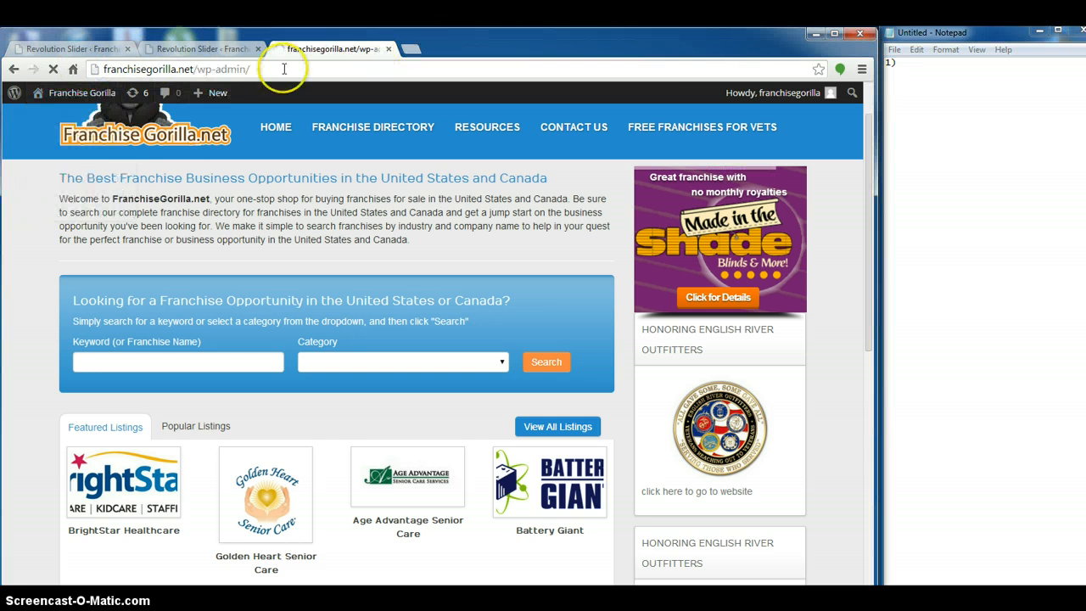
pyautogui.scroll(-10, 26, 297)
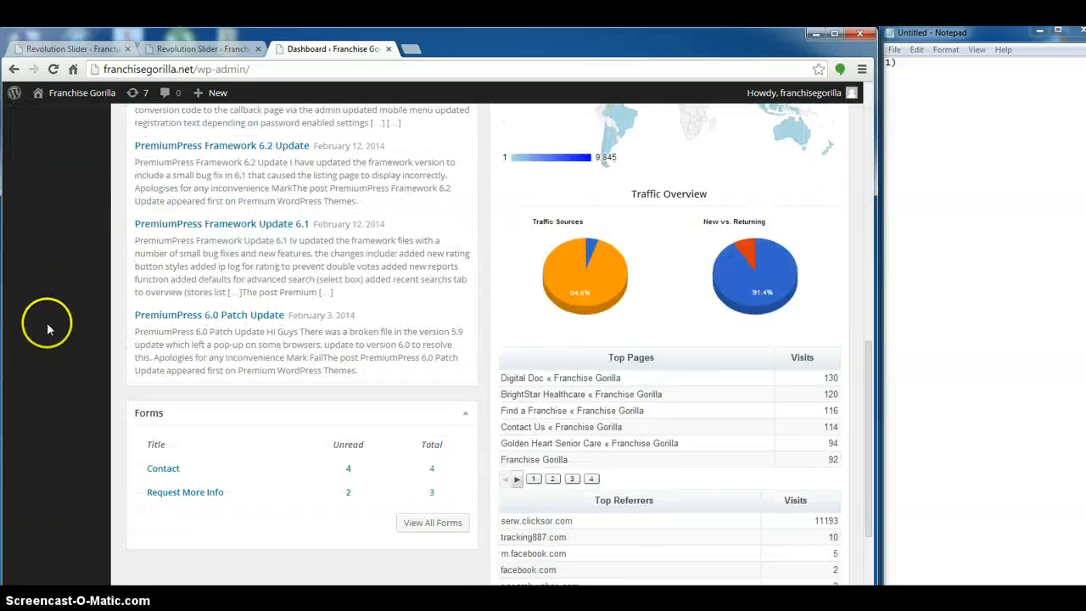
pyautogui.scroll(3, 48, 328)
pyautogui.click(64, 340)
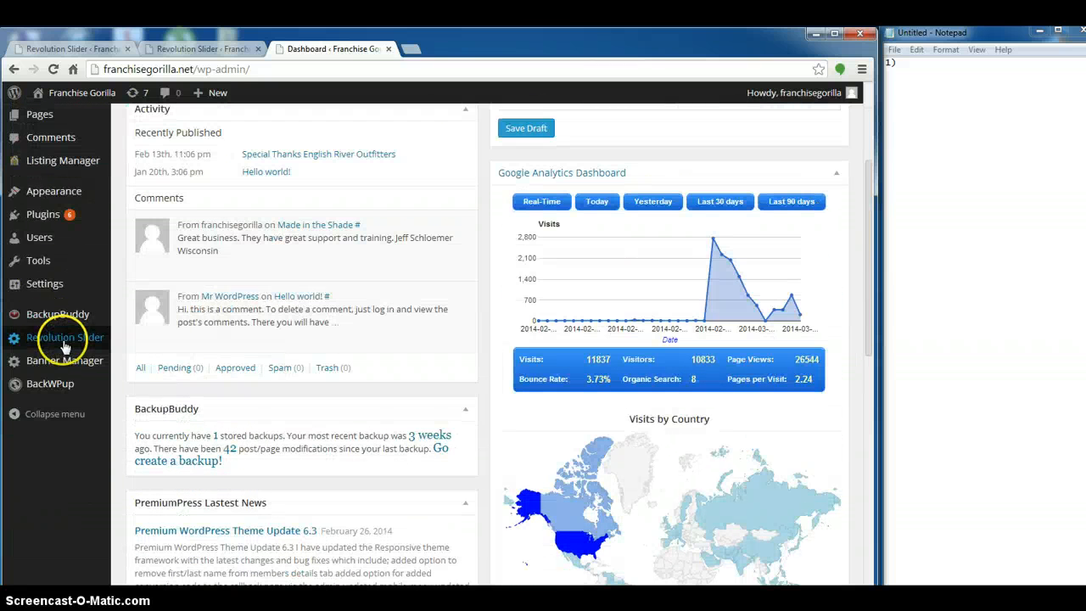
# Write "Go to revolution slider" as note 1 in Notepad and add "2) Create New slider" below it
pyautogui.click(906, 67)
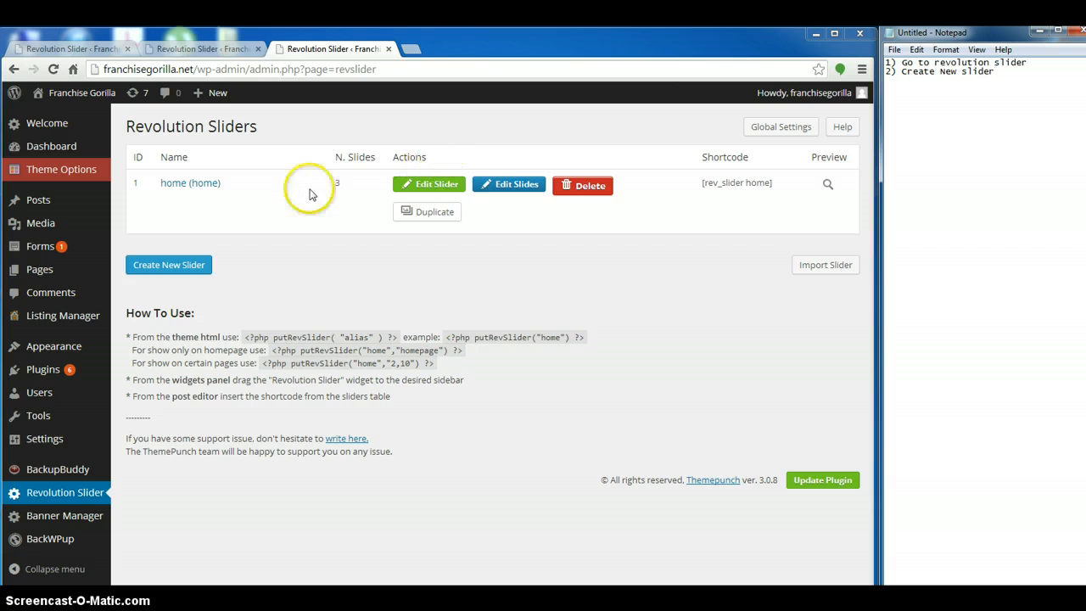
# Start a new slider in Revolution Slider with both title and alias set to Outfitters
pyautogui.click(201, 264)
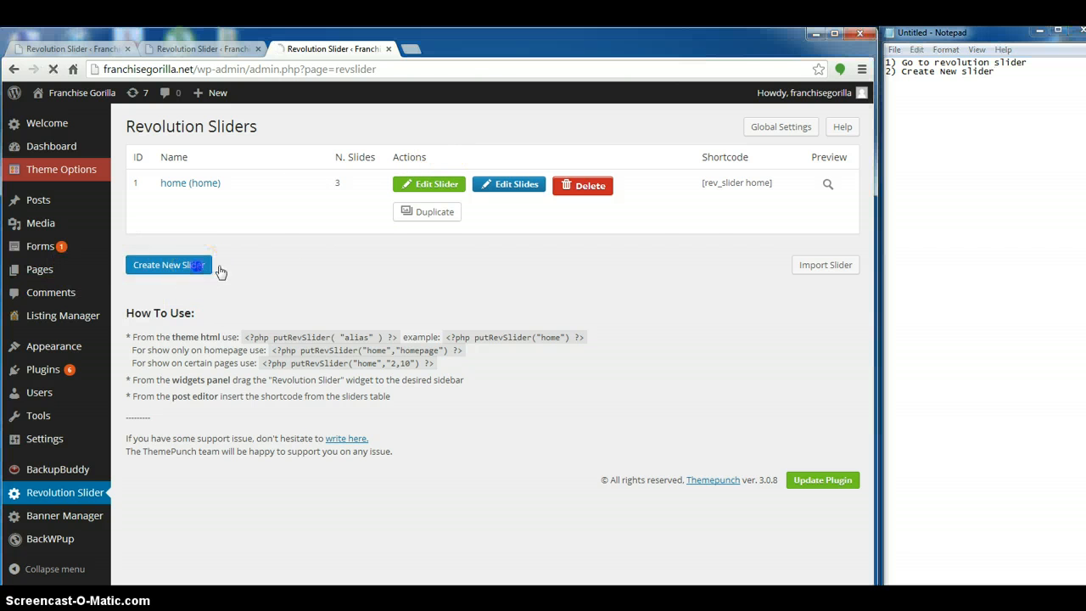
pyautogui.click(293, 174)
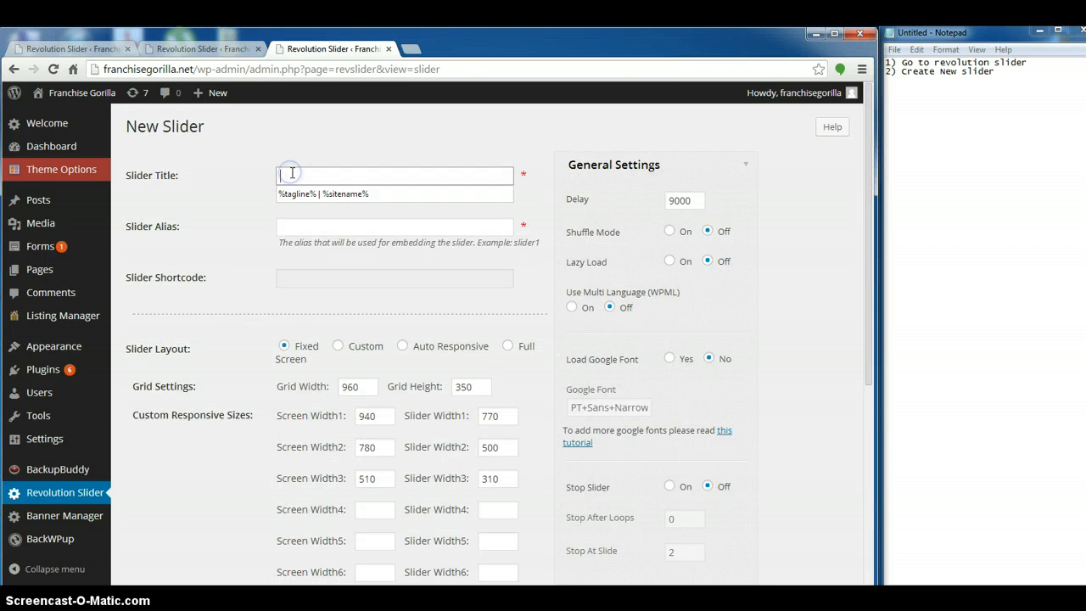
pyautogui.write('Or')
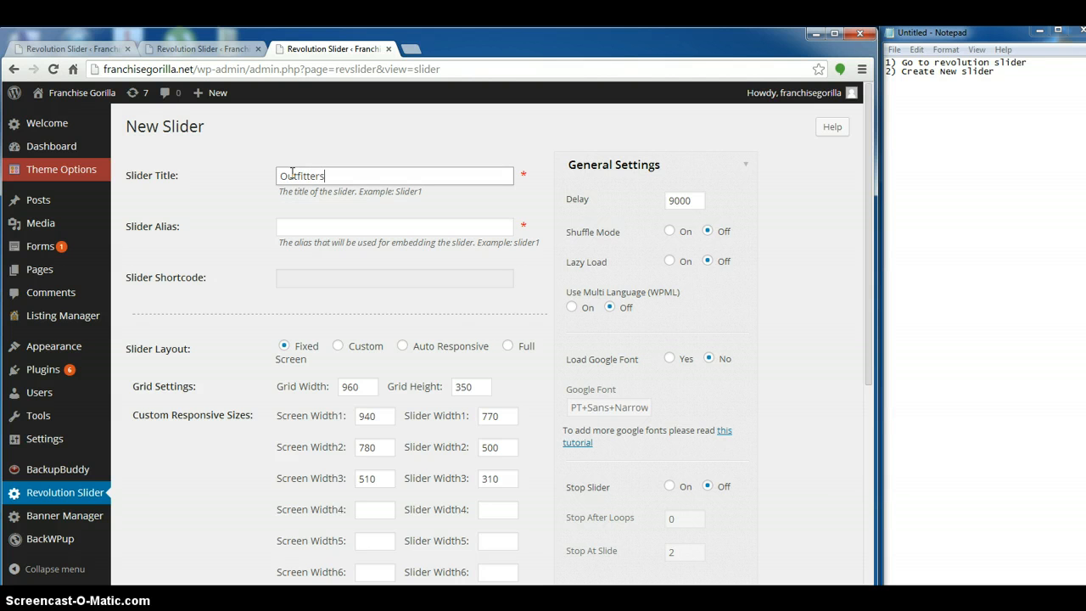
pyautogui.press('Tab')
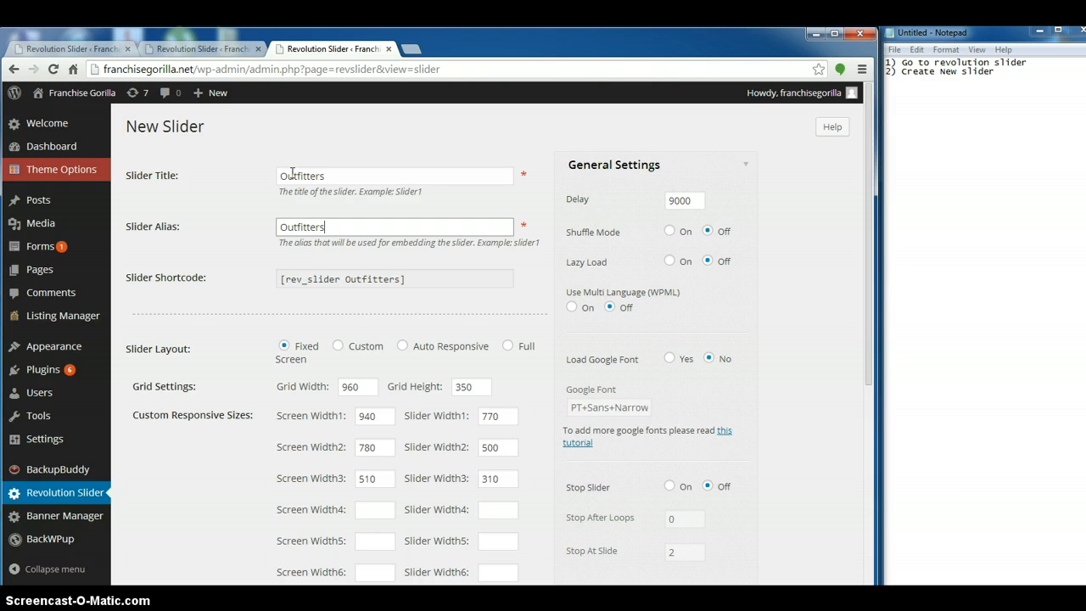
pyautogui.click(191, 353)
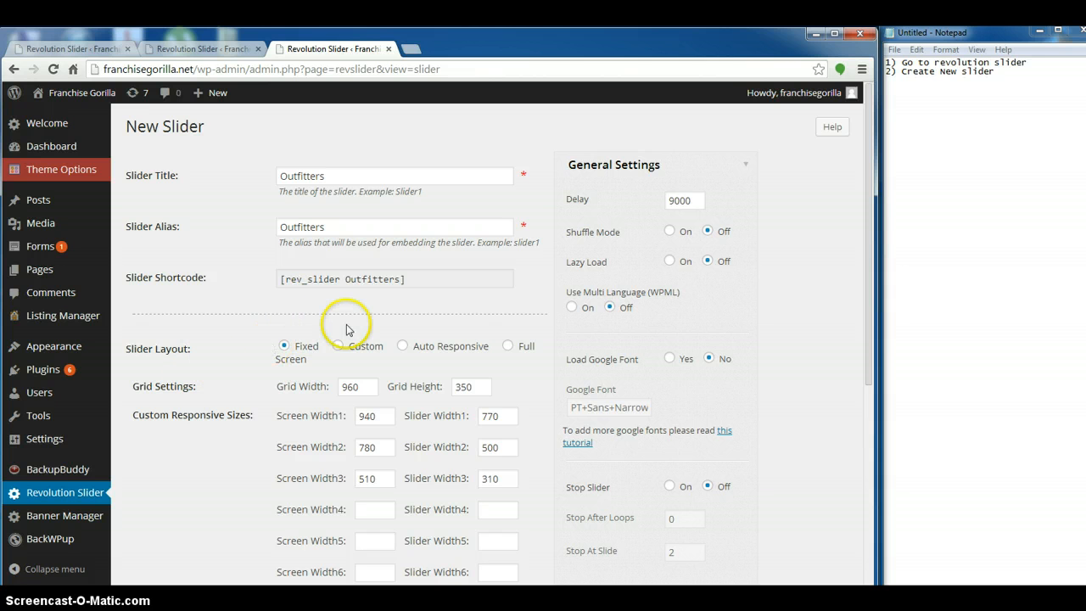
# Open the site's home page in a new tab, view its sidebar slider and return to the new slider form
pyautogui.rightClick(68, 89)
pyautogui.click(95, 98)
pyautogui.click(430, 50)
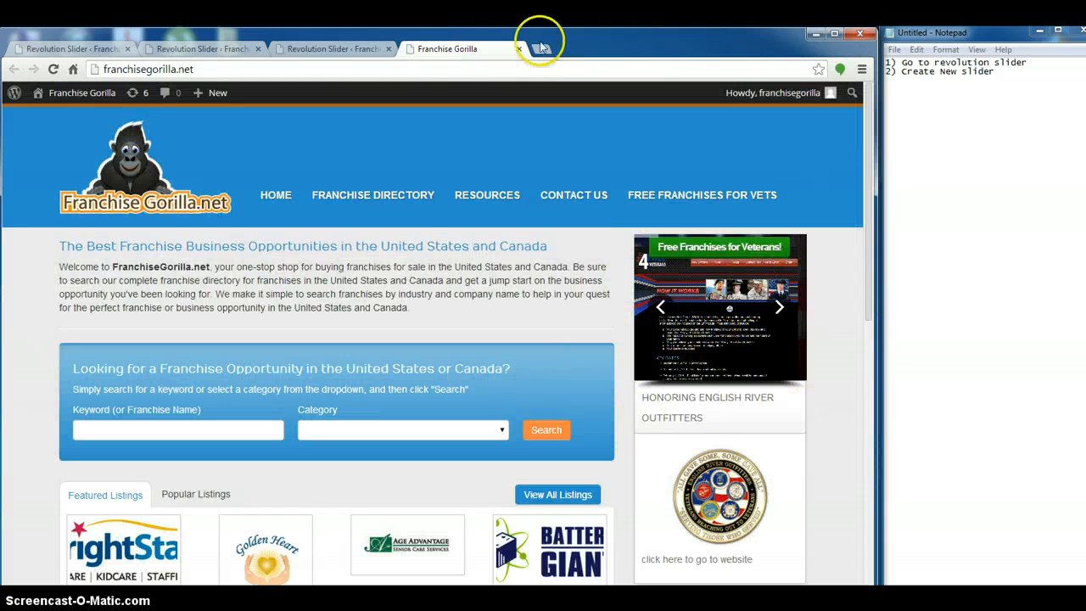
pyautogui.click(328, 44)
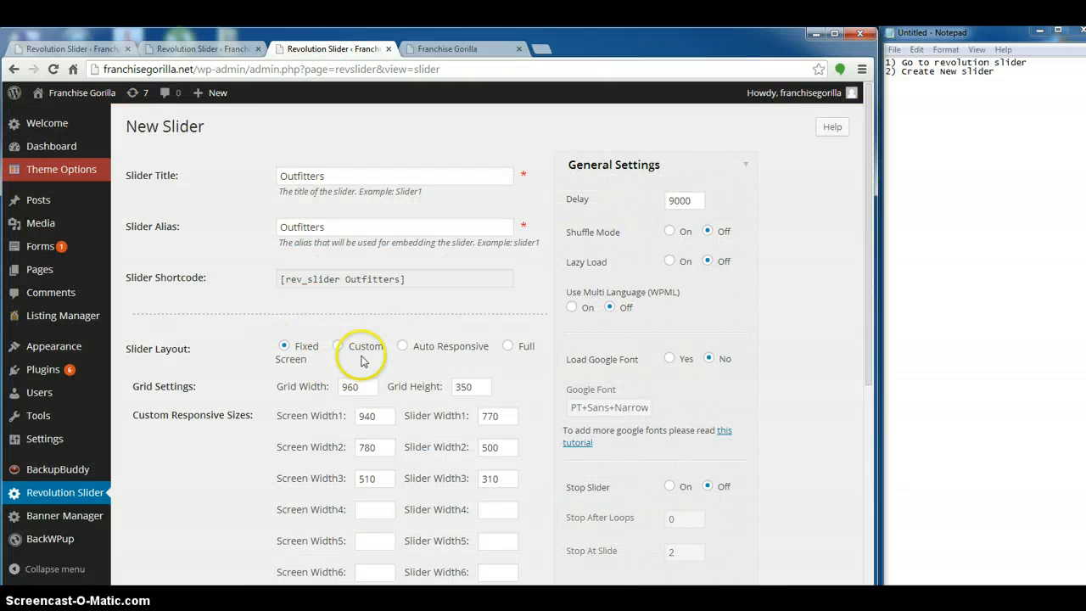
# Set the slider layout to Auto Responsive with a grid width of 218 and a grid height of 215
pyautogui.click(405, 350)
pyautogui.moveTo(364, 387); pyautogui.dragTo(323, 393)
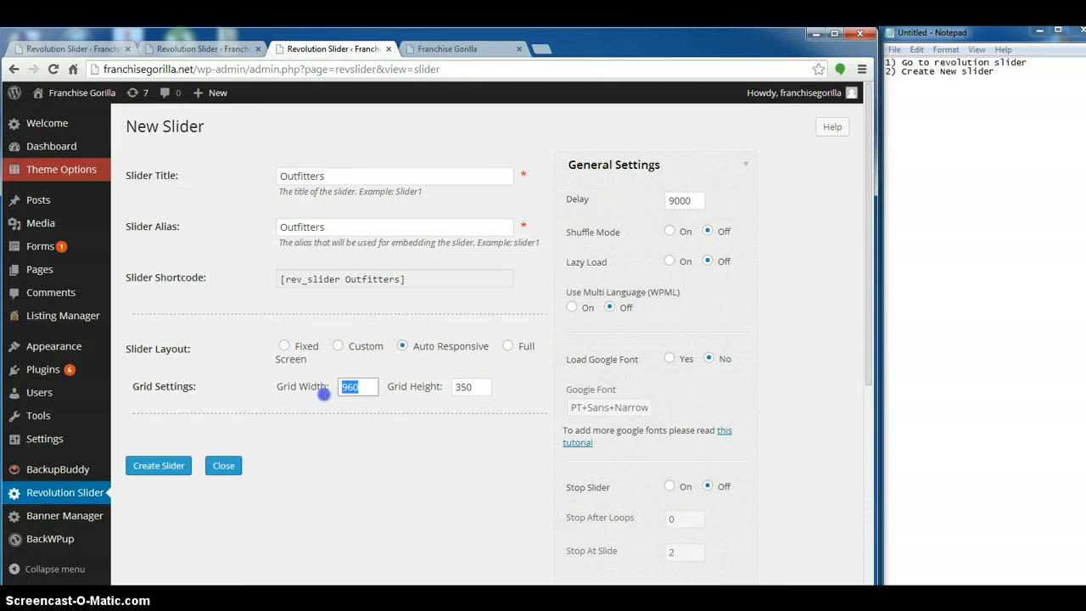
pyautogui.write('218')
pyautogui.press('Tab')
pyautogui.write('215')
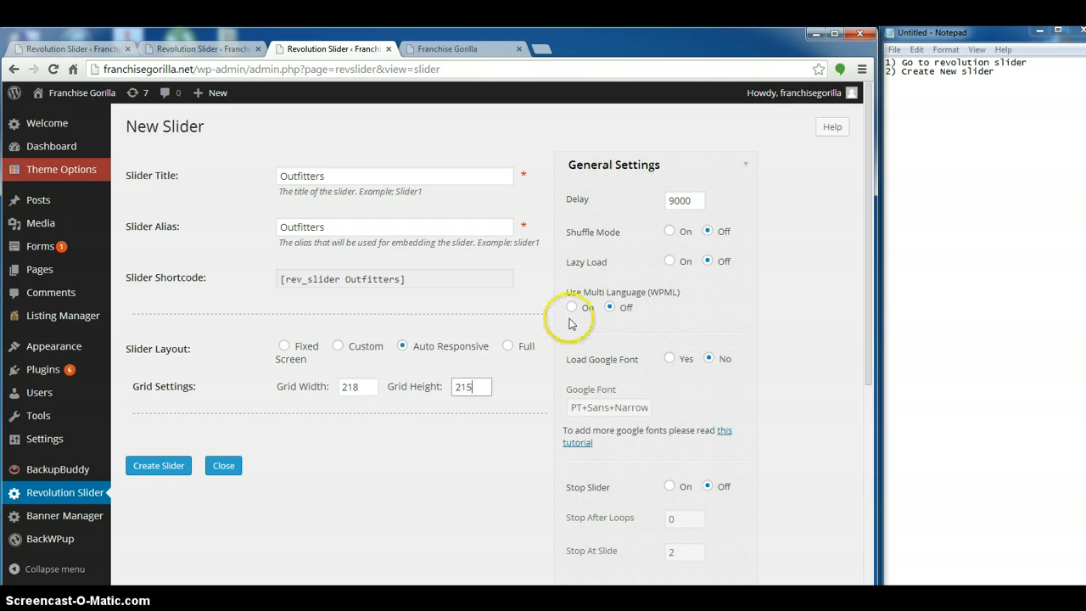
# Note "3) Slider layout - select auto responsive" and "grid with-218, grid height-215" in Notepad, start item 4) and widen the Notepad window
pyautogui.click(1012, 75)
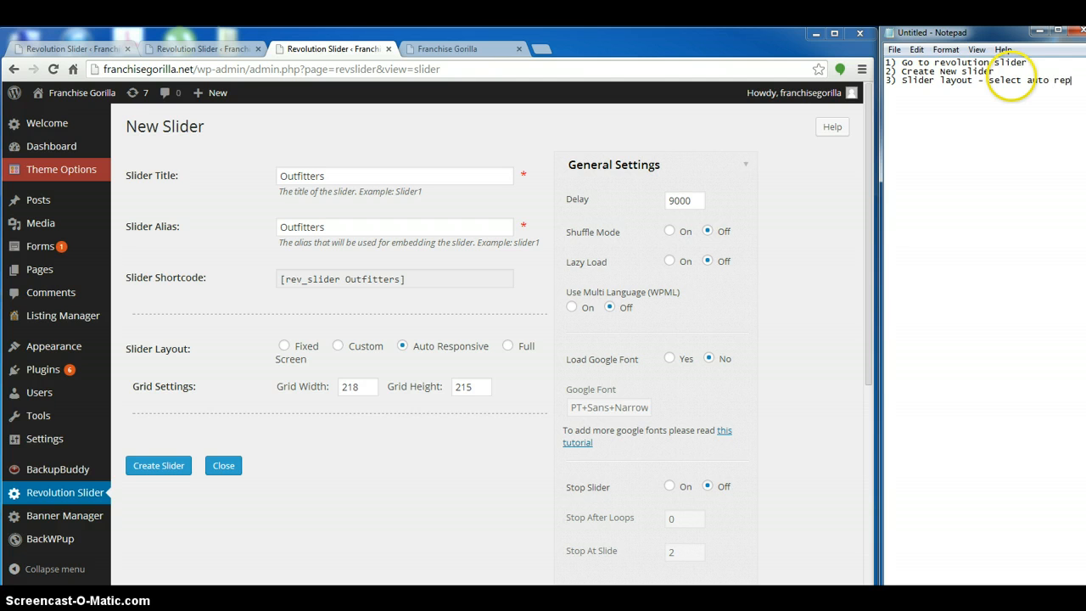
pyautogui.write('onsib')
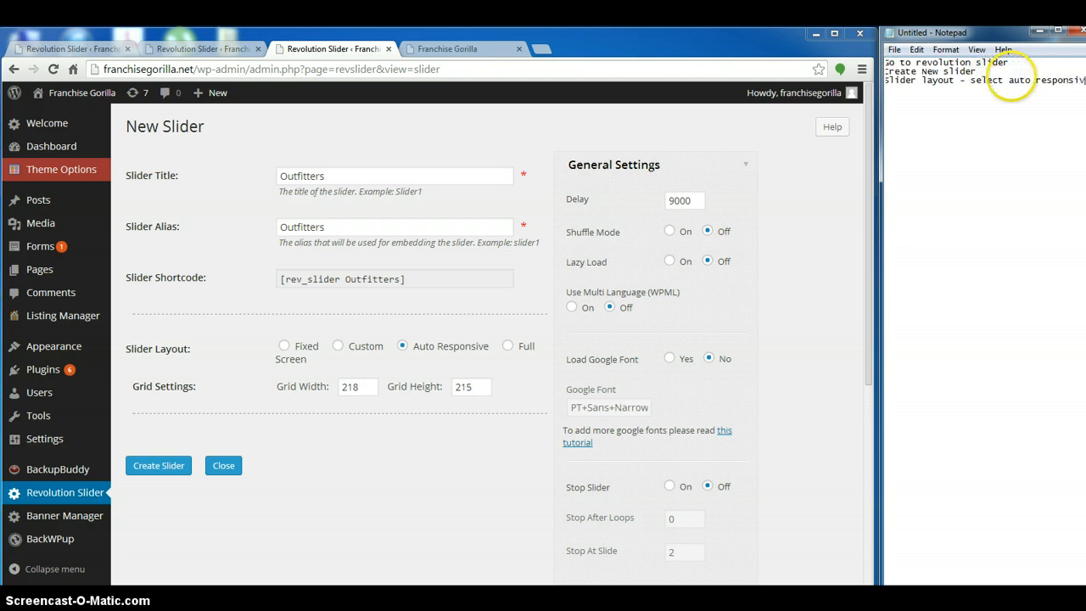
pyautogui.write('e')
pyautogui.press('Return')
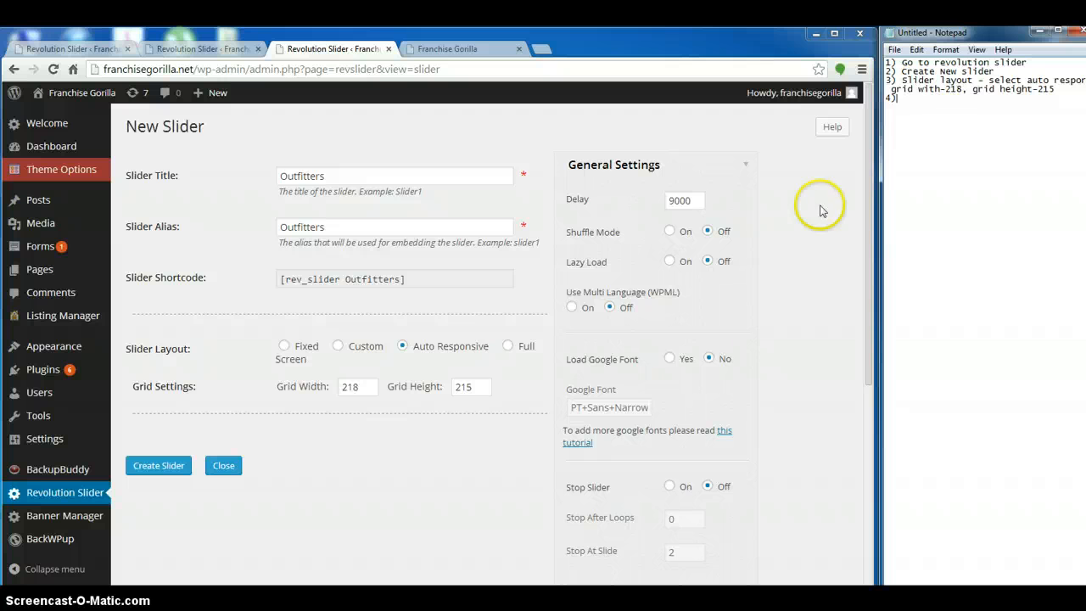
pyautogui.hscroll(1, 237, 307)
pyautogui.hscroll(-1, 319, 325)
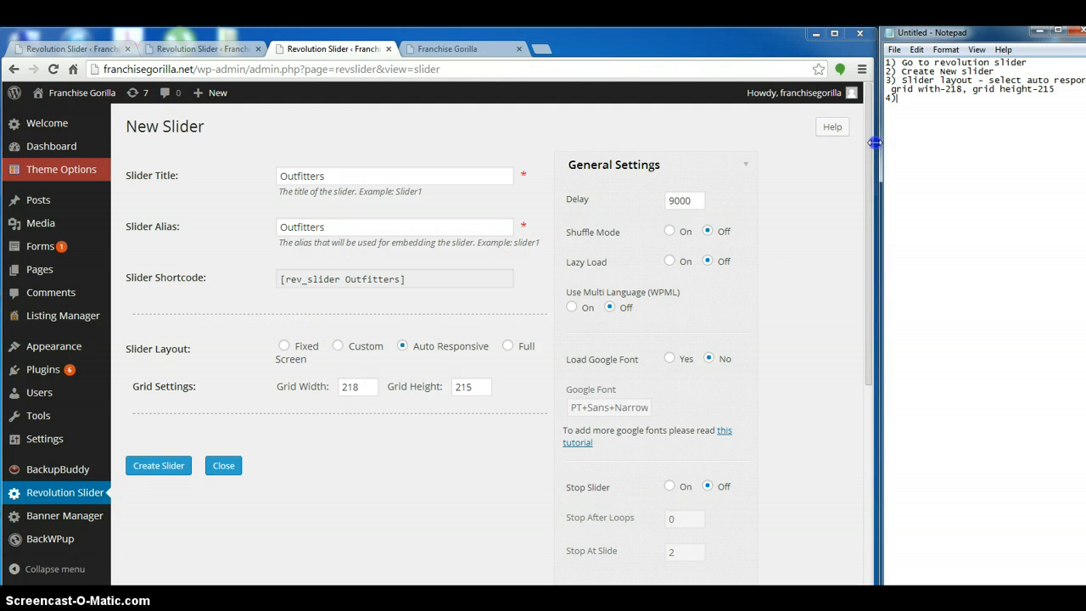
pyautogui.moveTo(876, 143); pyautogui.dragTo(852, 151)
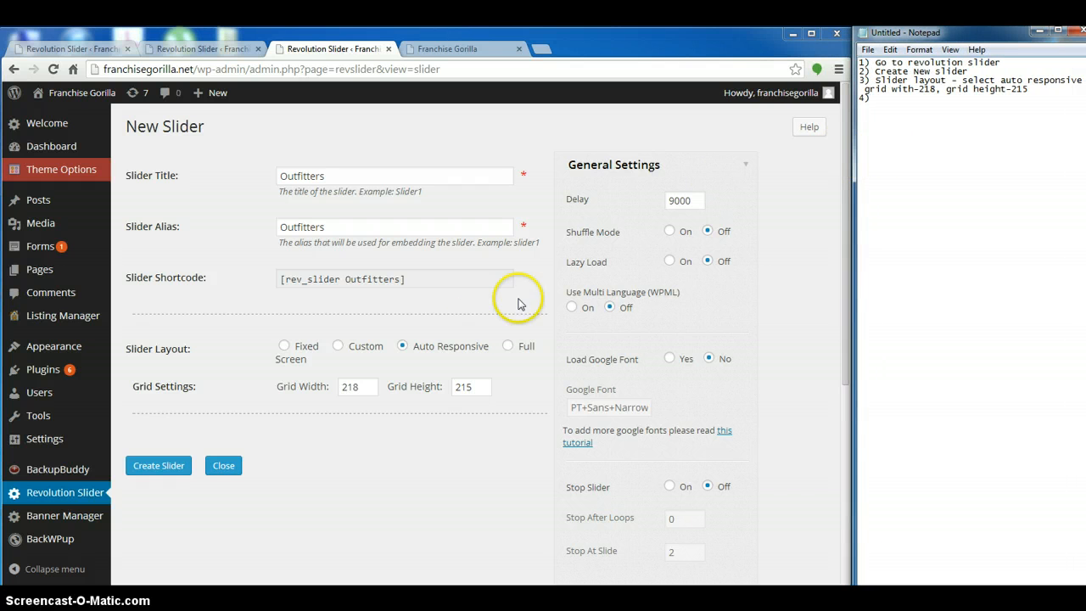
# Collapse the General Settings, look over the new slider's Position settings and expand the Appearance settings
pyautogui.click(744, 165)
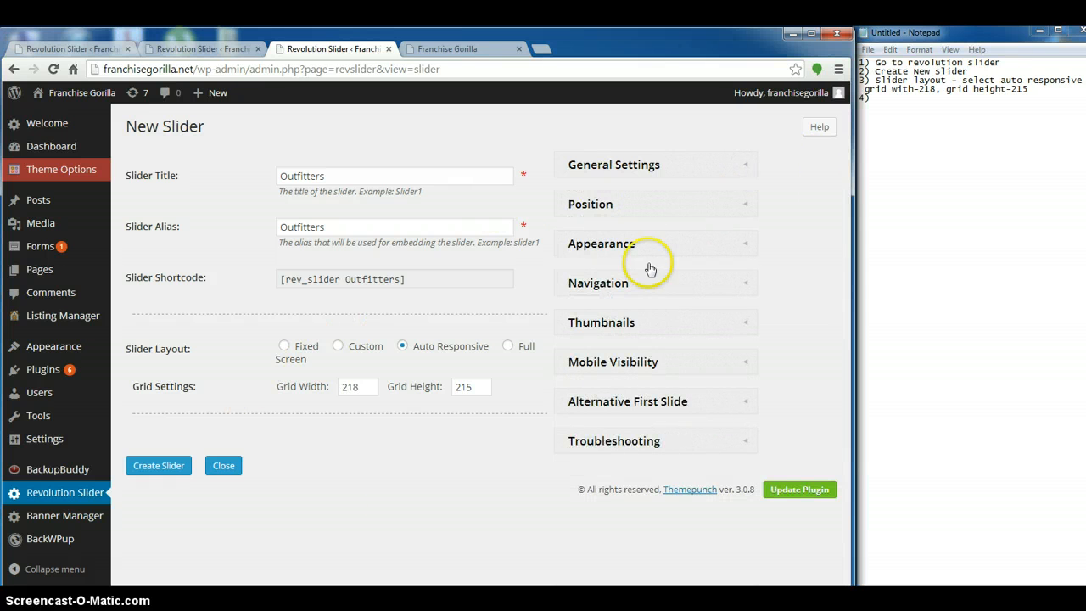
pyautogui.click(642, 208)
pyautogui.click(720, 206)
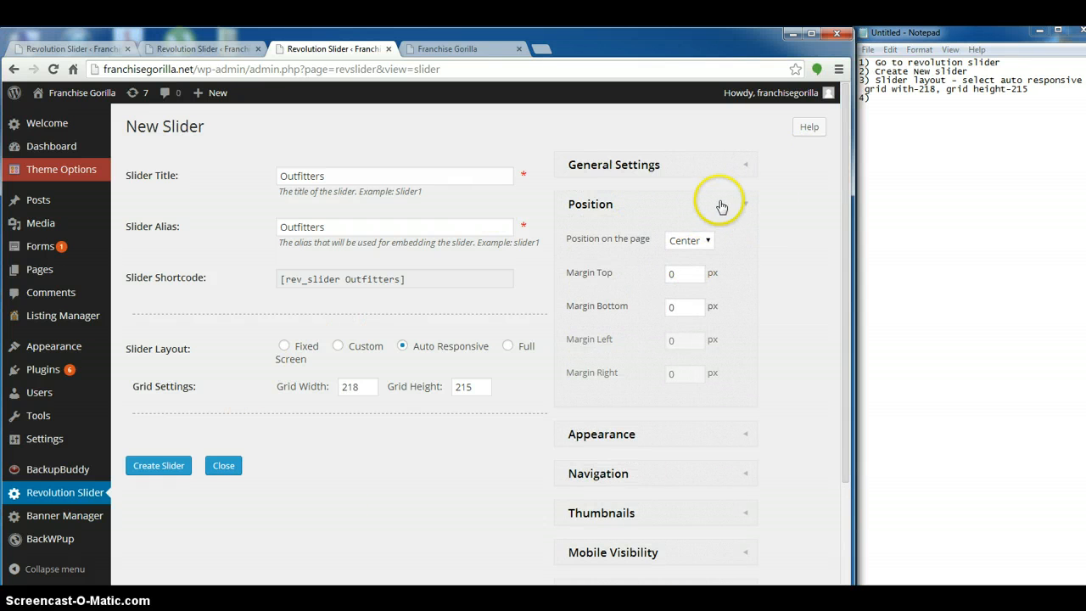
pyautogui.click(683, 242)
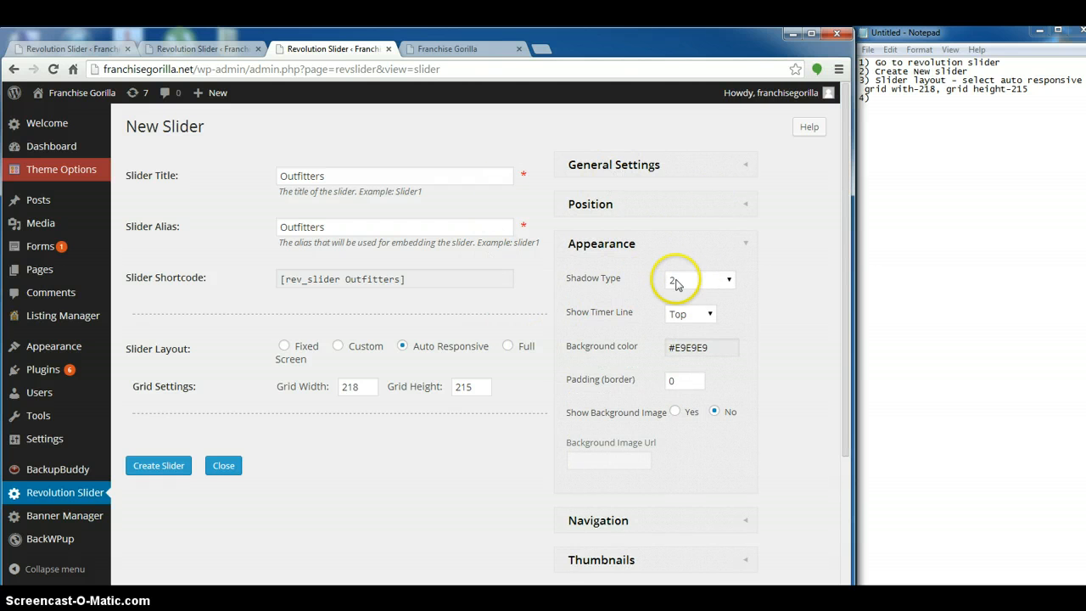
# Check the existing slider's shadow on the home page and set the new slider's shadow type to 1
pyautogui.click(478, 48)
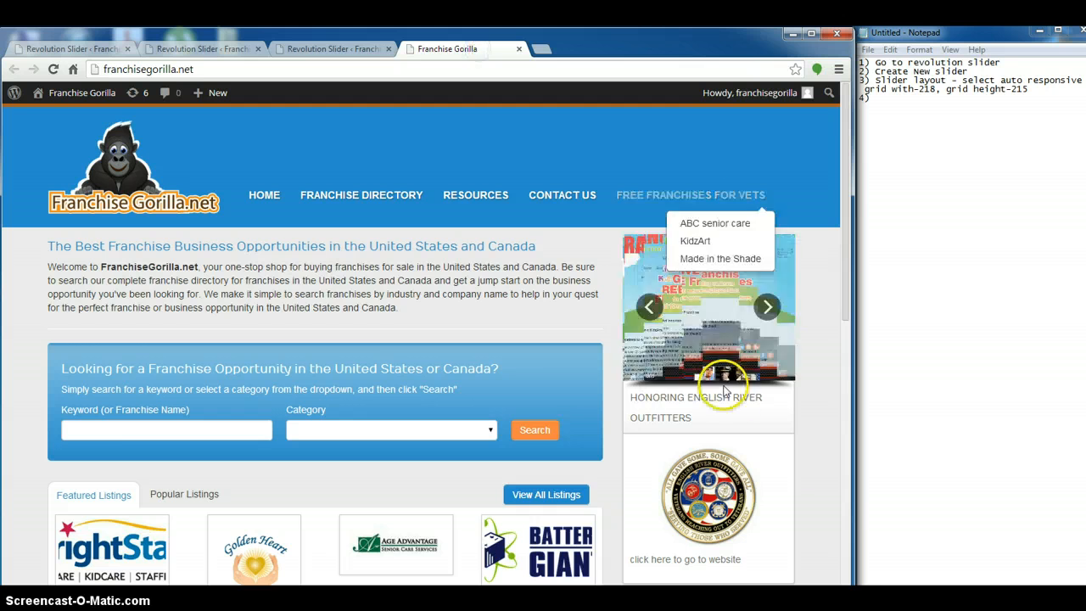
pyautogui.click(331, 48)
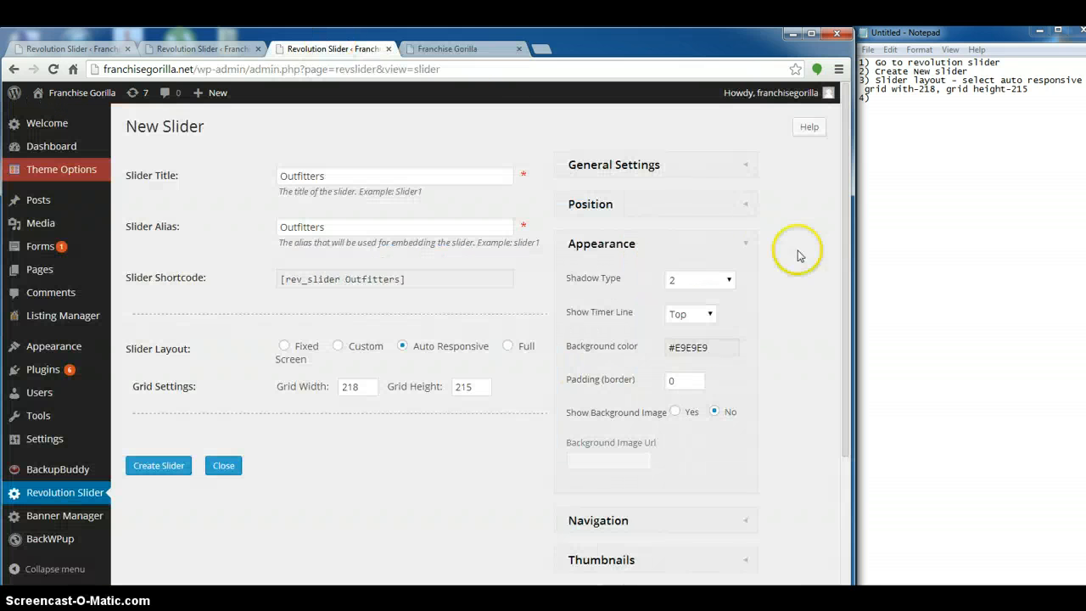
pyautogui.click(694, 281)
pyautogui.click(684, 282)
pyautogui.click(701, 281)
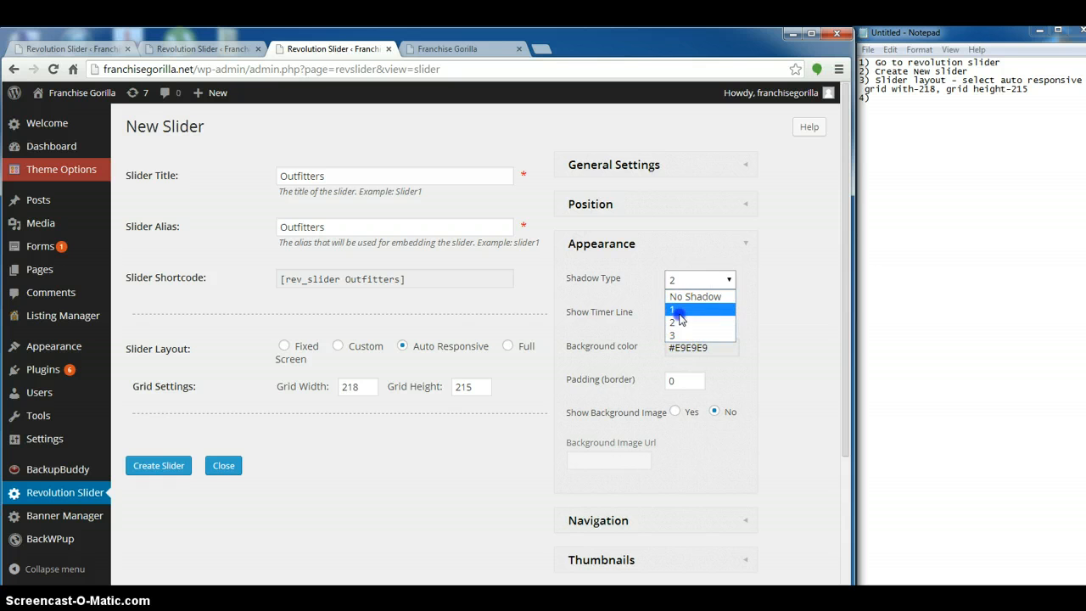
pyautogui.click(679, 310)
pyautogui.click(702, 284)
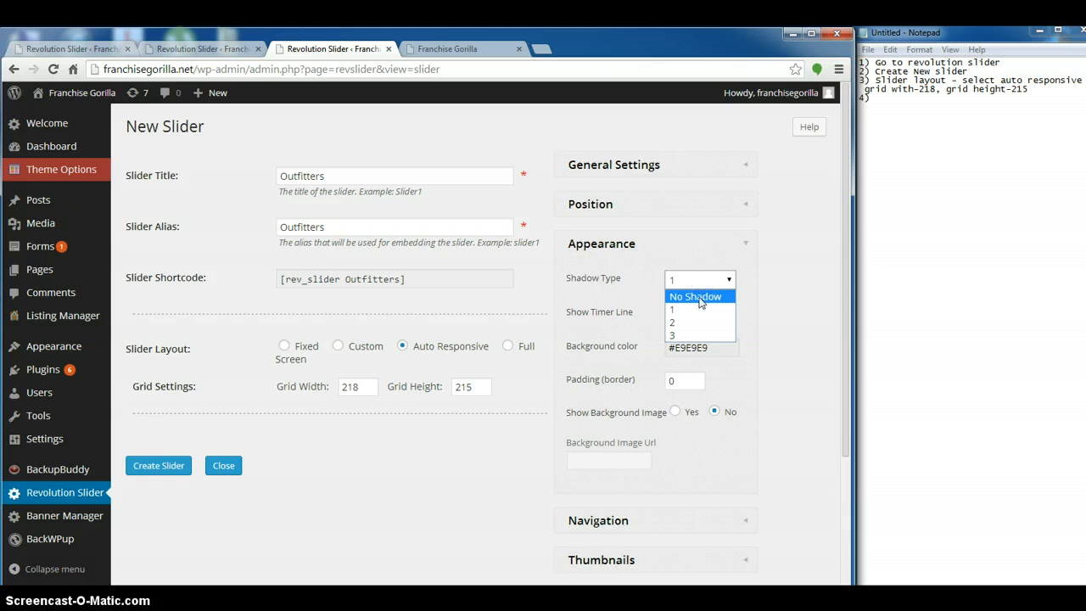
pyautogui.click(703, 286)
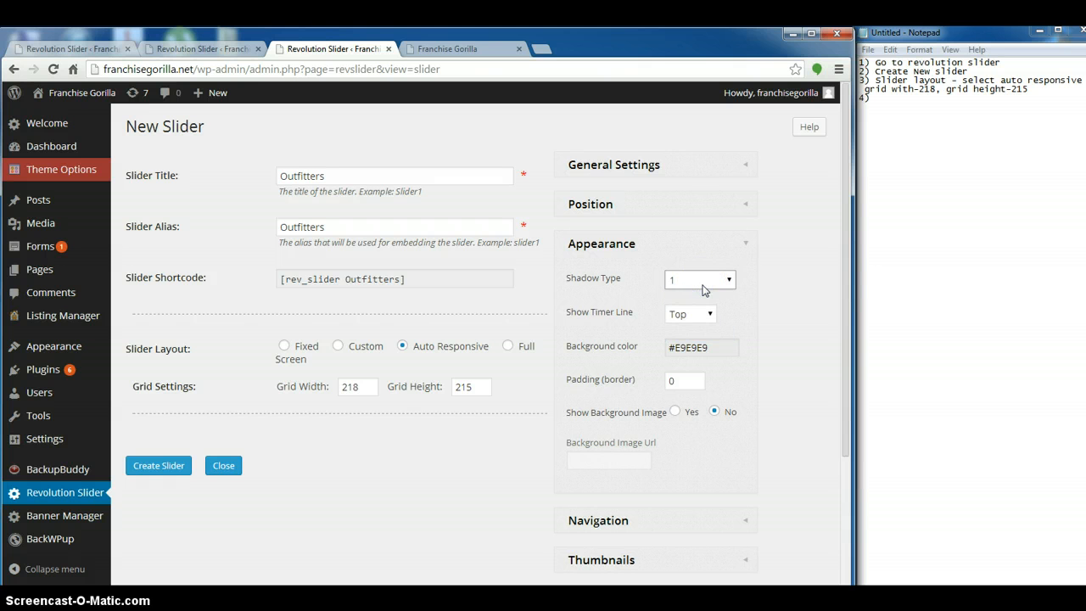
pyautogui.click(702, 291)
pyautogui.click(758, 249)
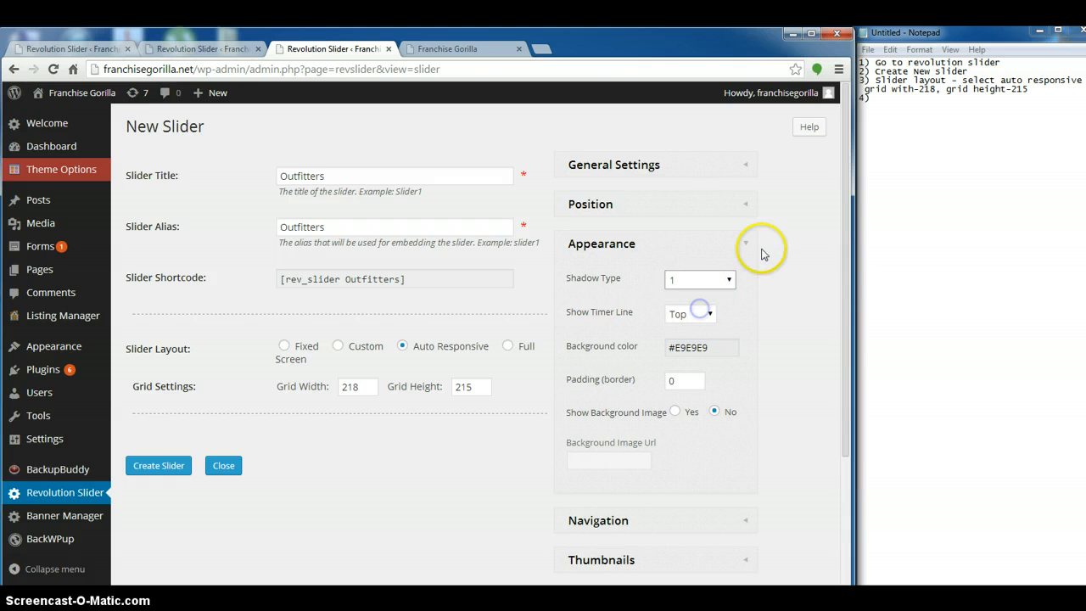
pyautogui.scroll(-3, 727, 335)
pyautogui.scroll(3, 727, 335)
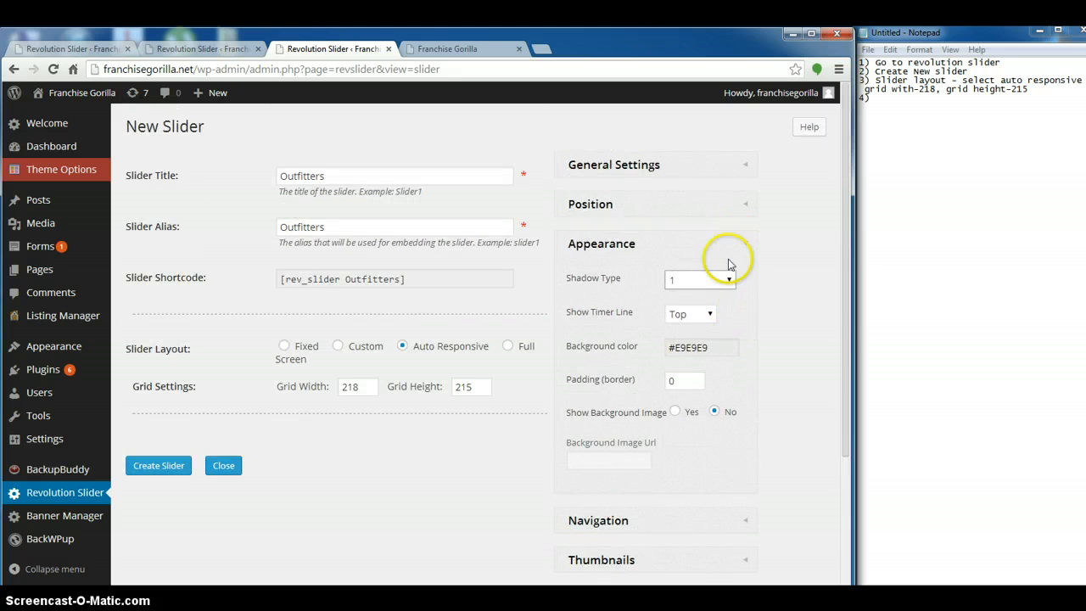
# Set the slider's background color to white (#ffffff) and collapse the Appearance settings
pyautogui.click(695, 343)
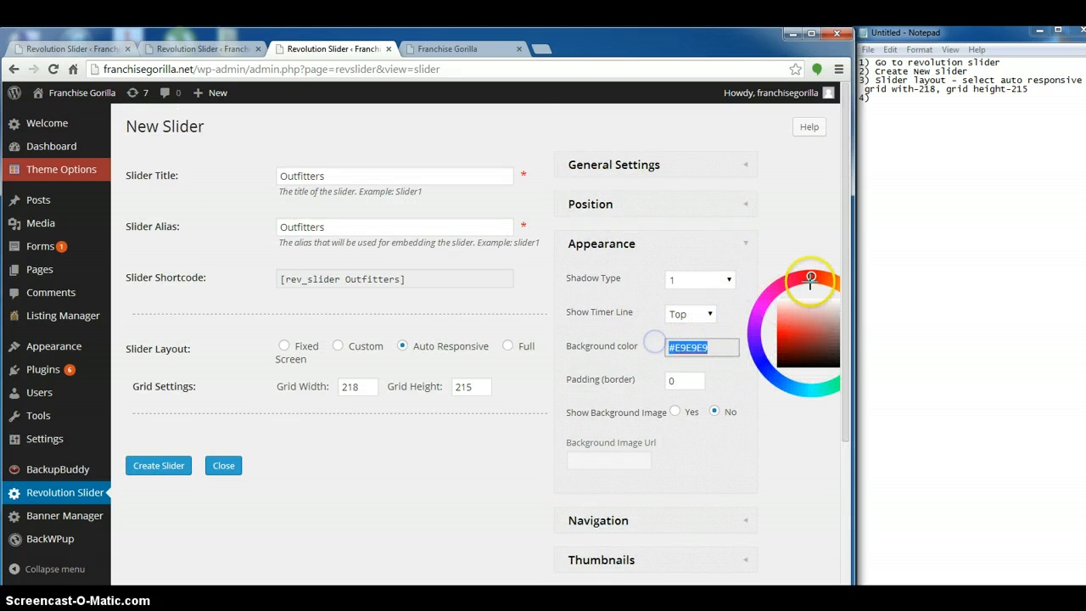
pyautogui.moveTo(812, 302); pyautogui.dragTo(844, 302)
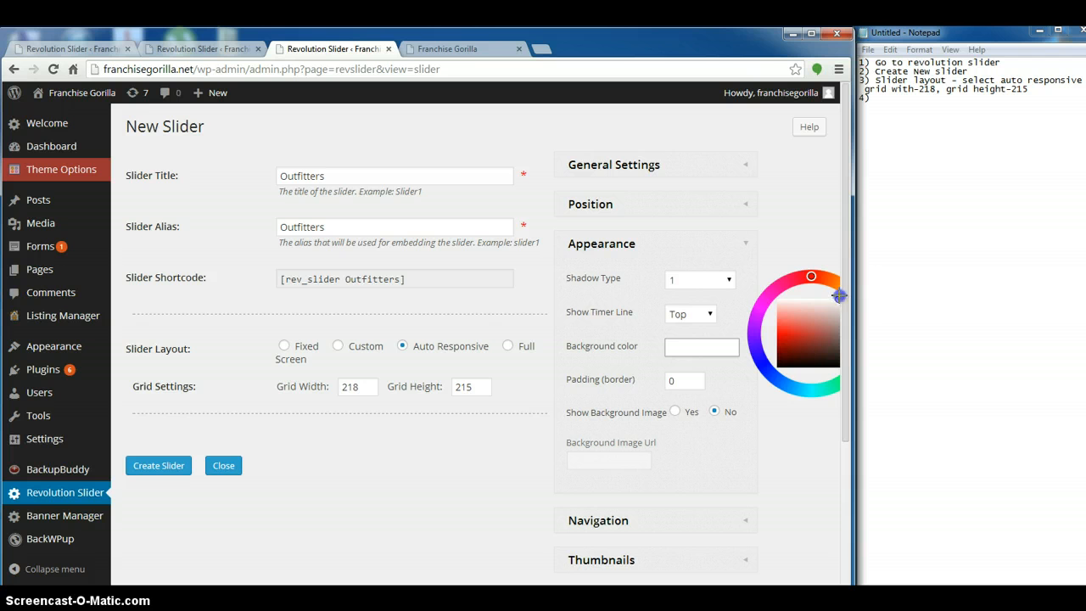
pyautogui.click(785, 255)
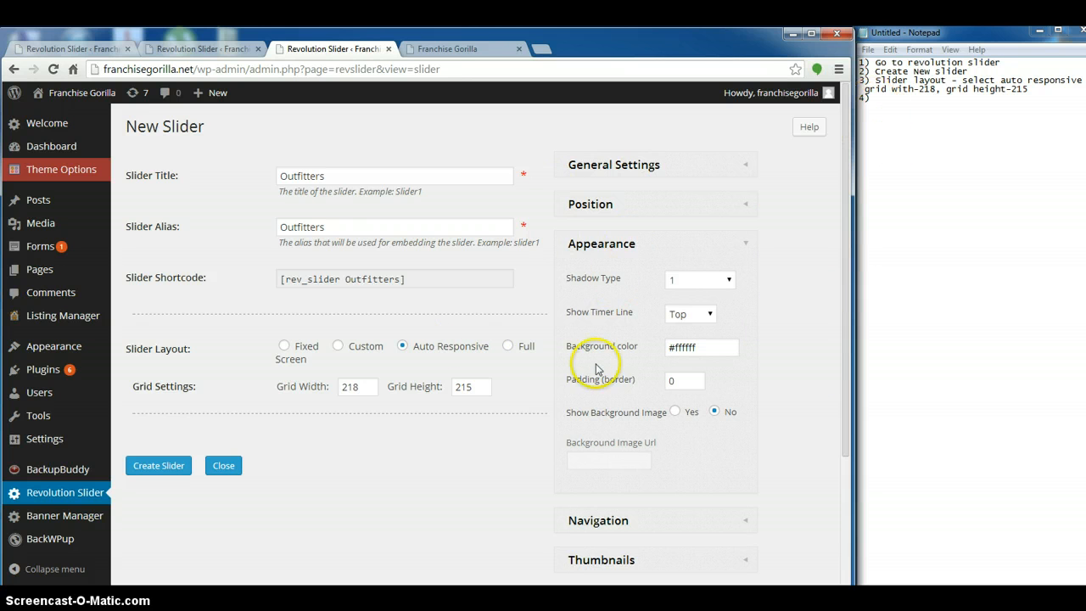
pyautogui.scroll(-3, 669, 376)
pyautogui.scroll(3, 667, 376)
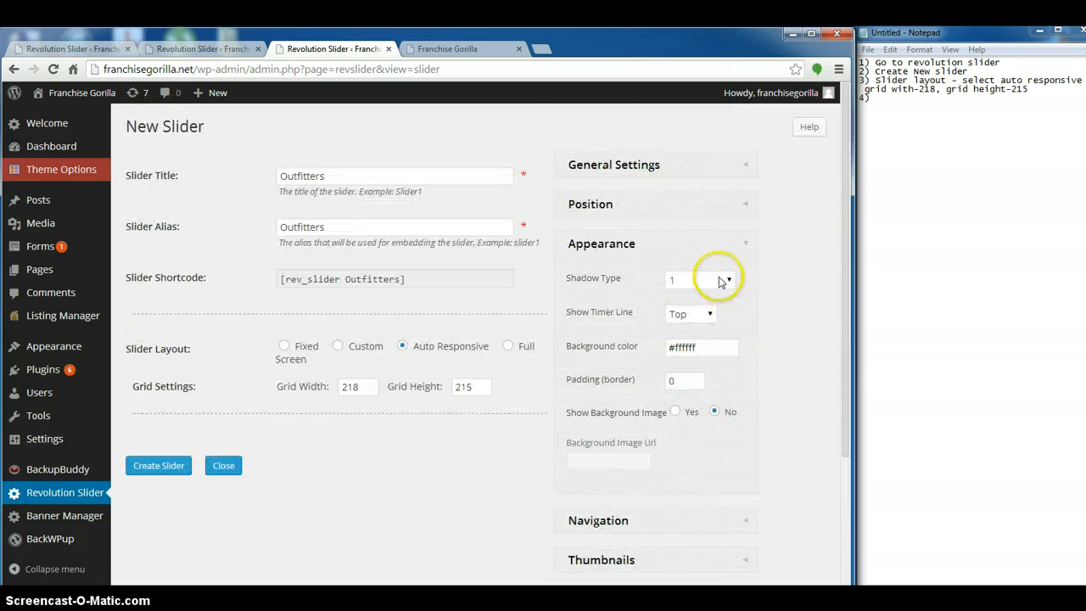
pyautogui.click(742, 241)
# Write "play with settings on right" as note 4 in Notepad
pyautogui.click(896, 98)
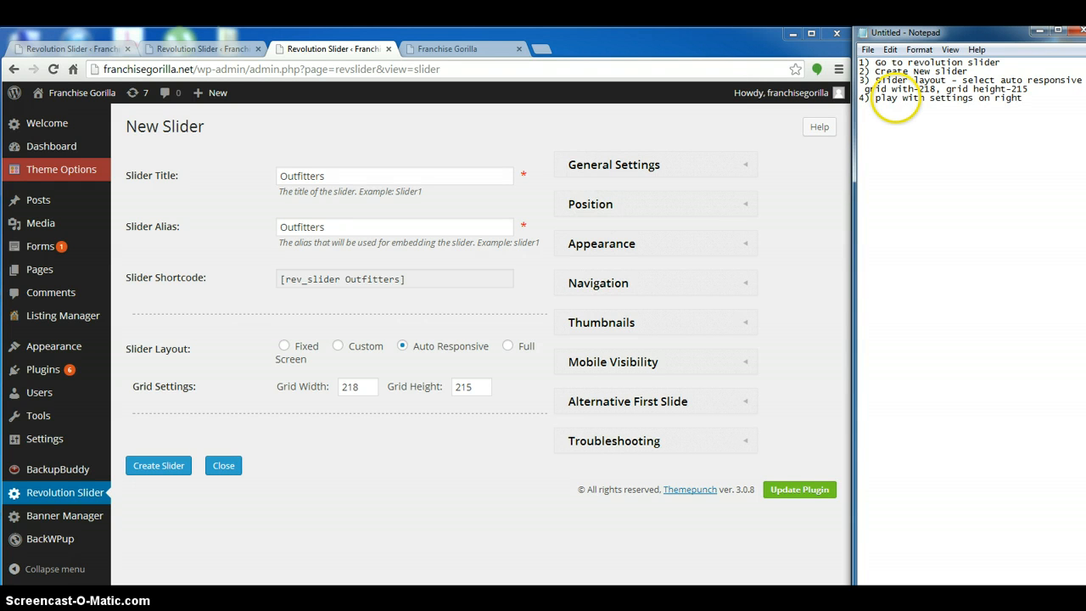
# Compare with the home page slider, set the new slider's Navigation Type to Thumb and collapse the Navigation settings
pyautogui.click(689, 291)
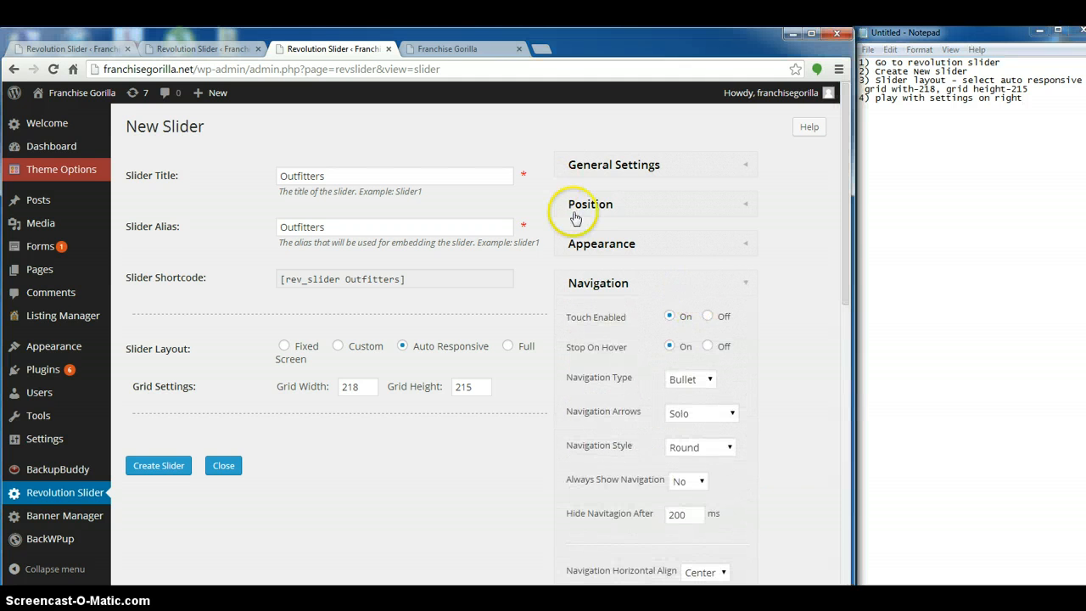
pyautogui.click(436, 49)
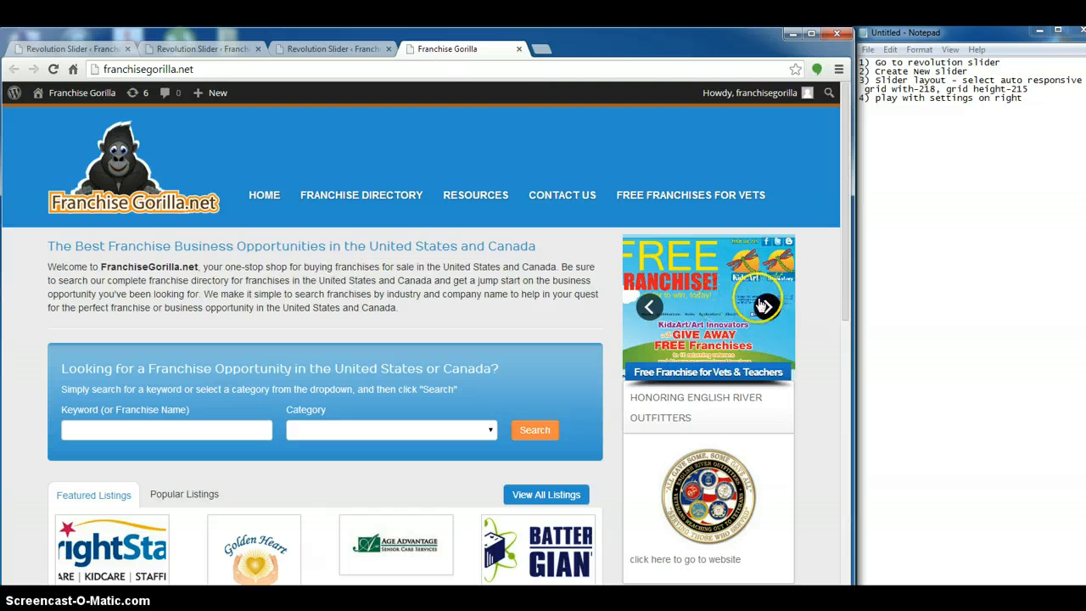
pyautogui.click(314, 47)
pyautogui.click(708, 379)
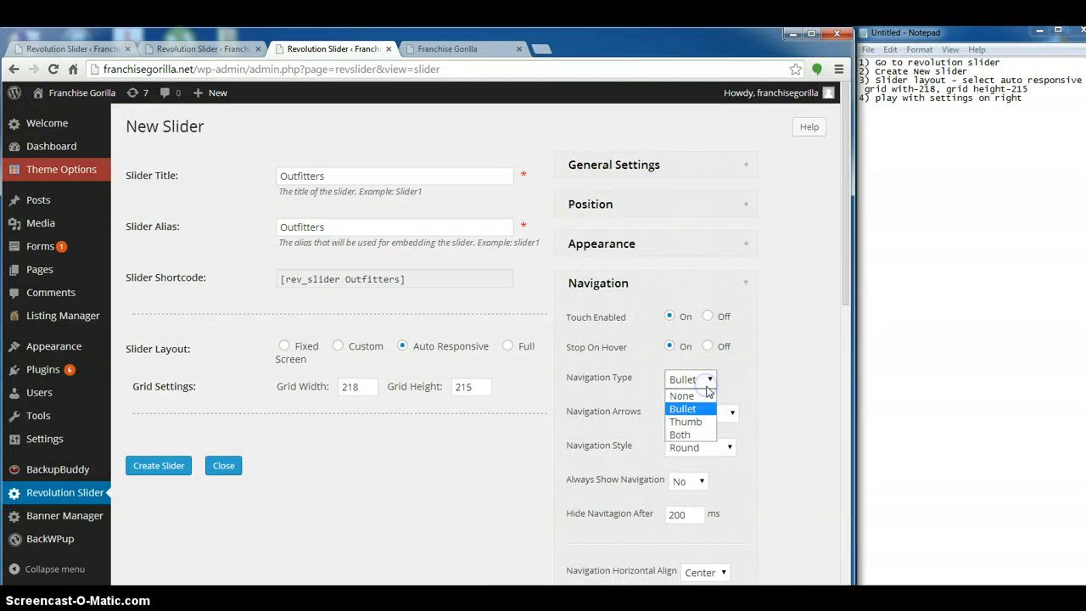
pyautogui.click(685, 422)
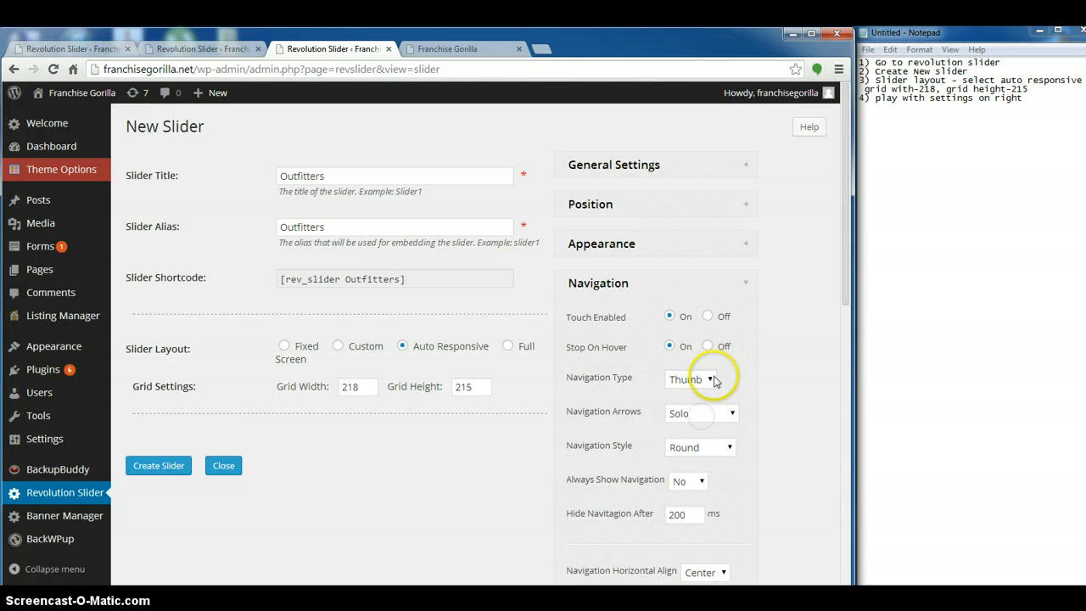
pyautogui.scroll(-3, 509, 396)
pyautogui.scroll(3, 509, 395)
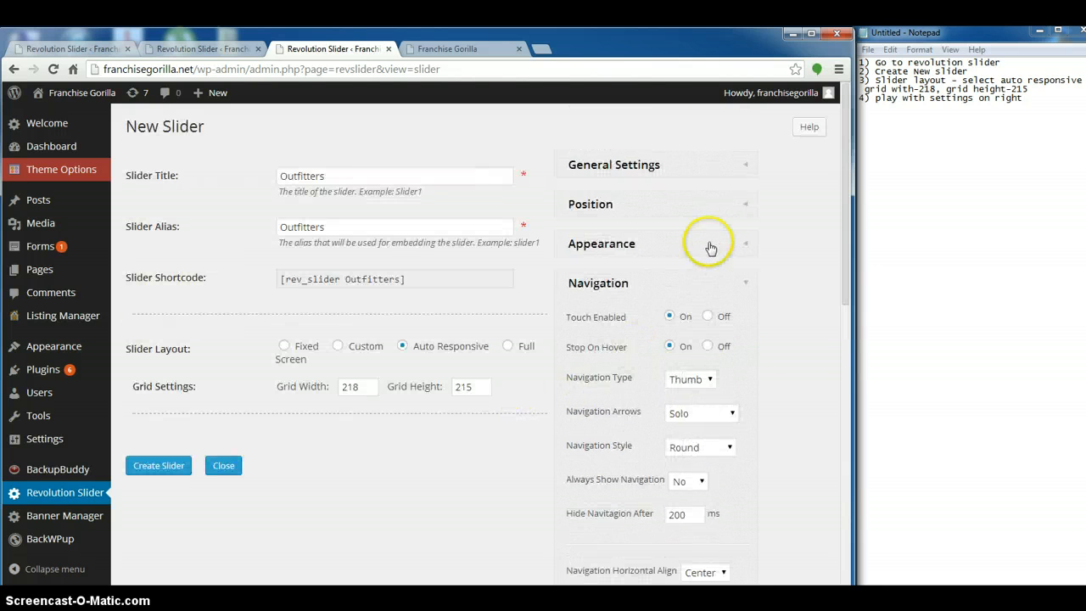
pyautogui.click(736, 282)
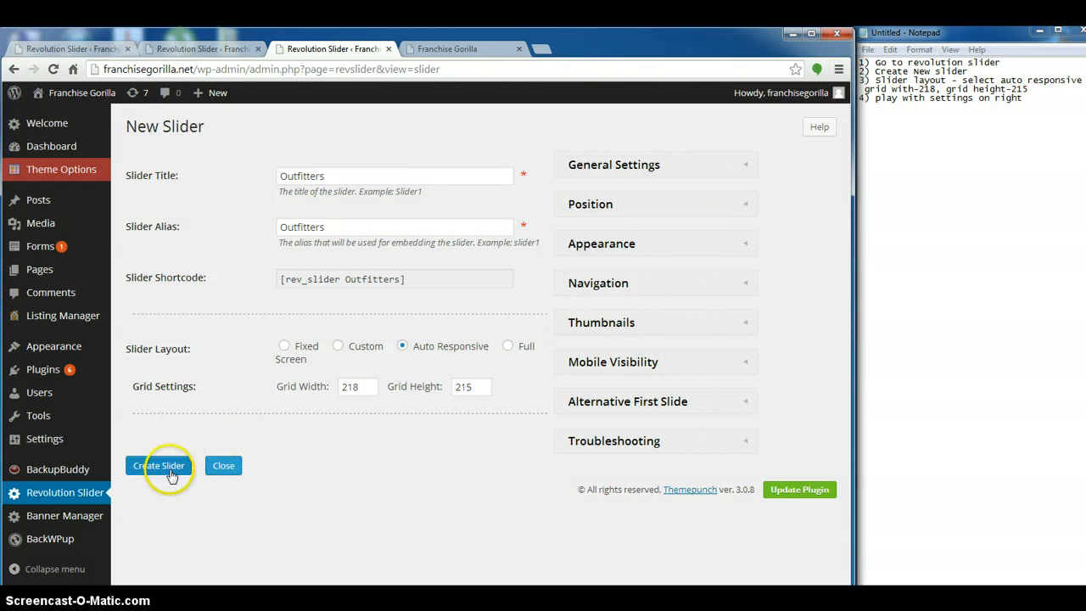
# Write "Click create slider" as note 5 in Notepad and create the Outfitters slider
pyautogui.click(1025, 100)
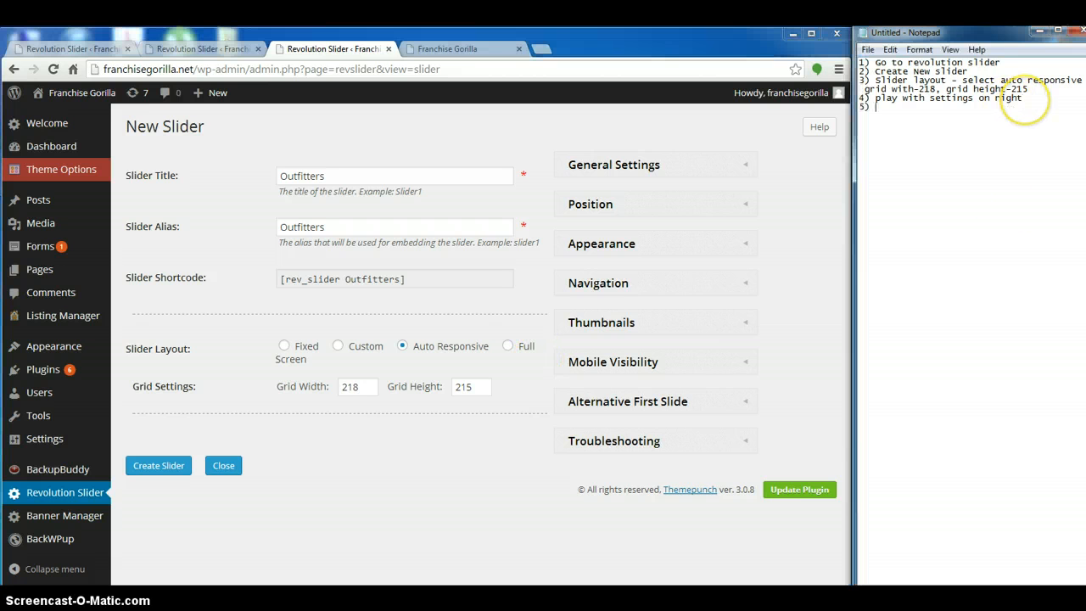
pyautogui.click(1026, 100)
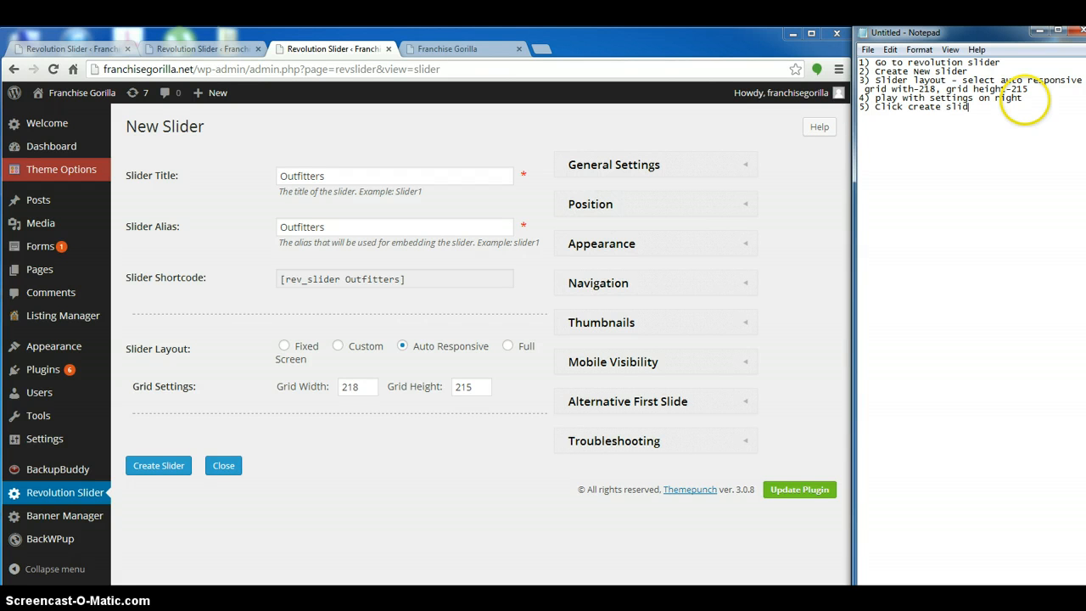
pyautogui.click(159, 465)
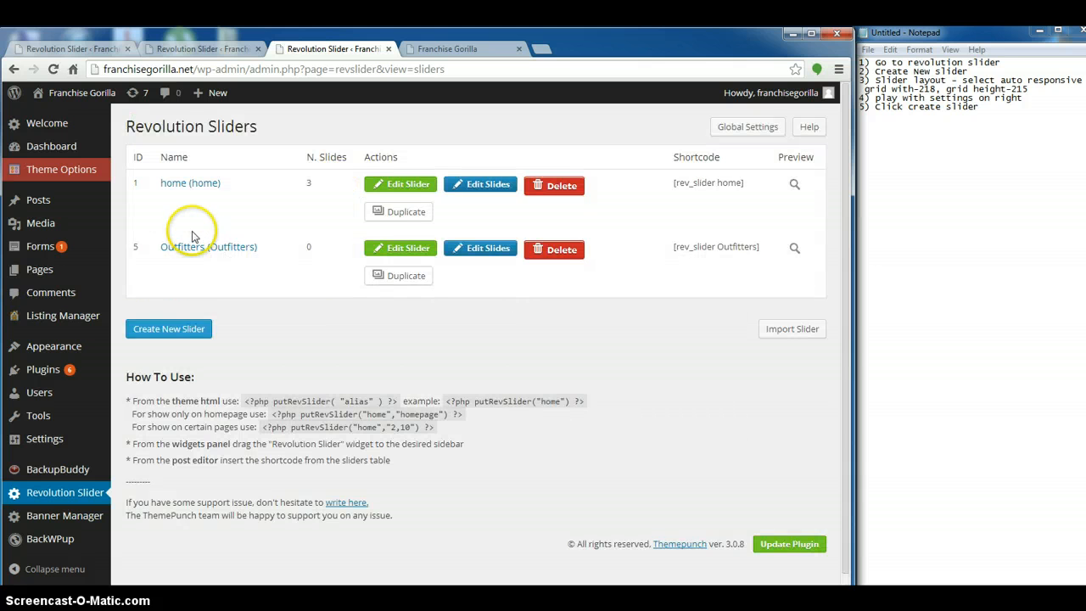
# Start a "Create slides" section with an empty item 1 in Notepad and open the Outfitters slider's slides for editing
pyautogui.click(981, 106)
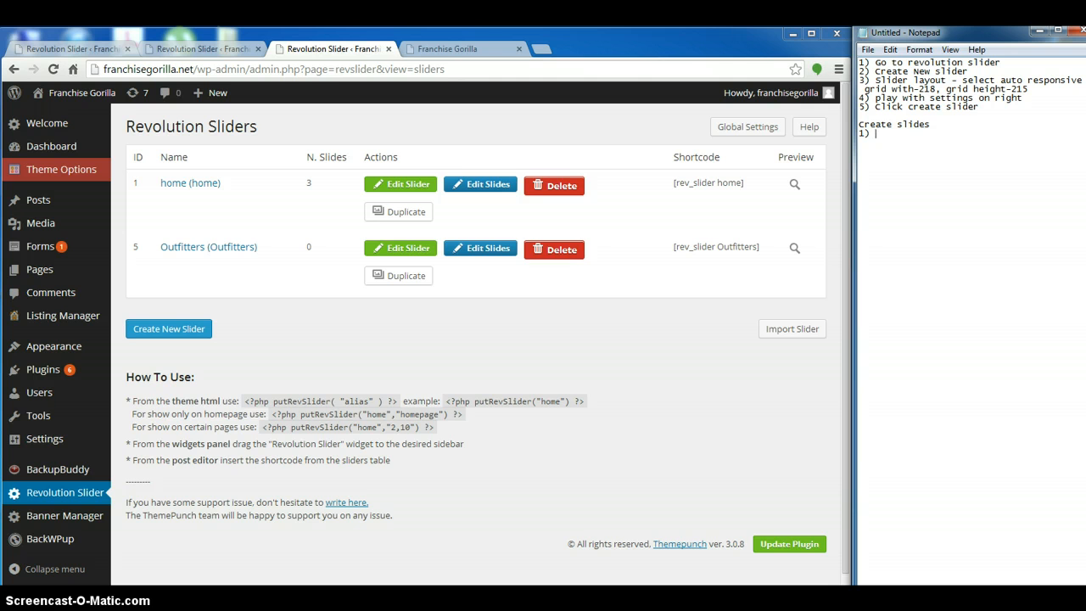
pyautogui.click(472, 253)
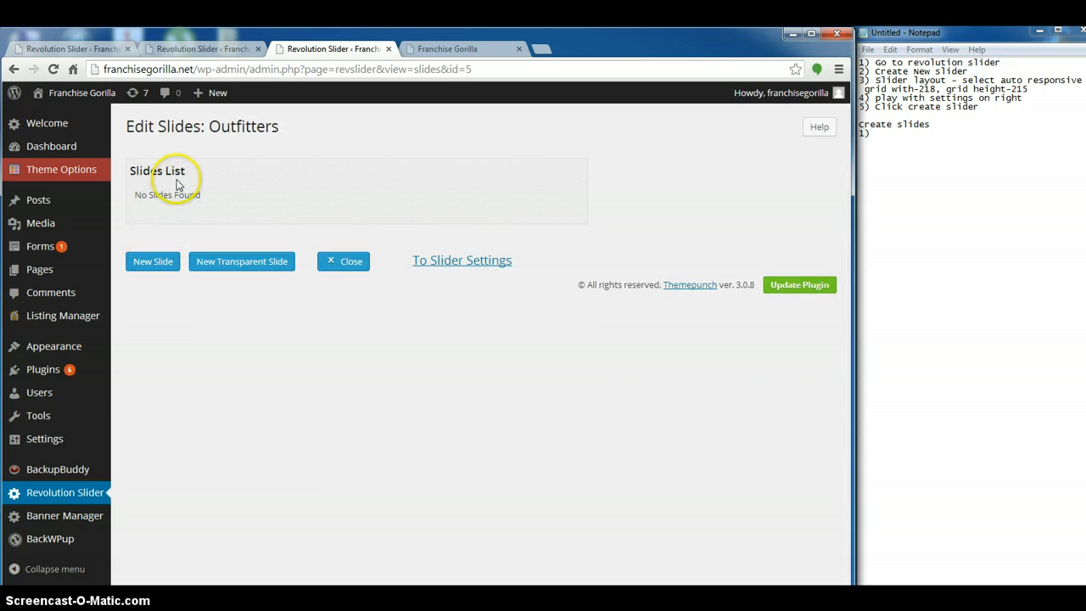
pyautogui.moveTo(206, 197); pyautogui.dragTo(130, 172)
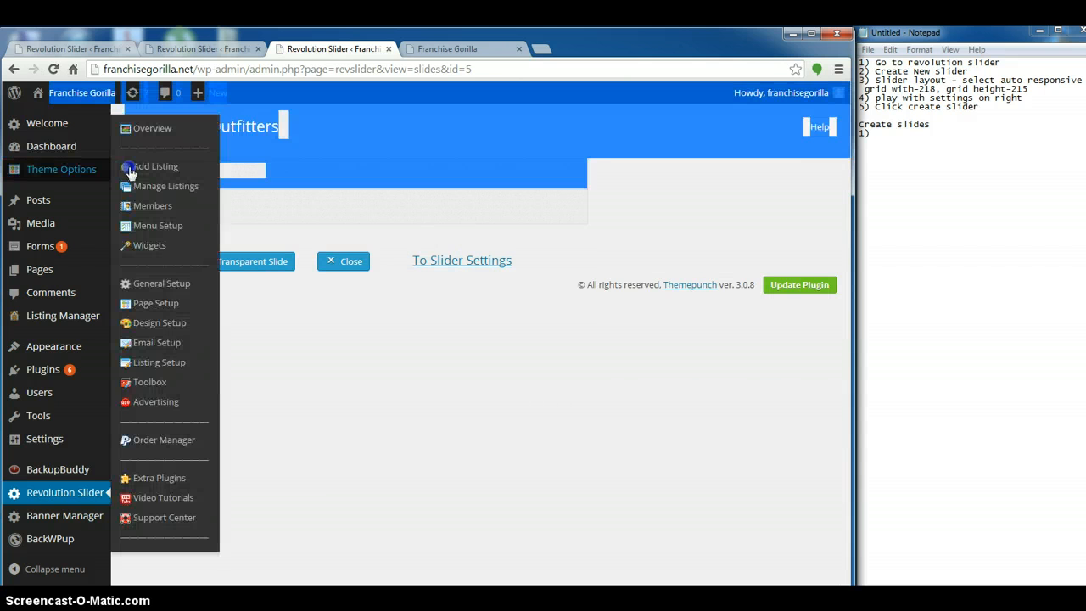
pyautogui.click(389, 198)
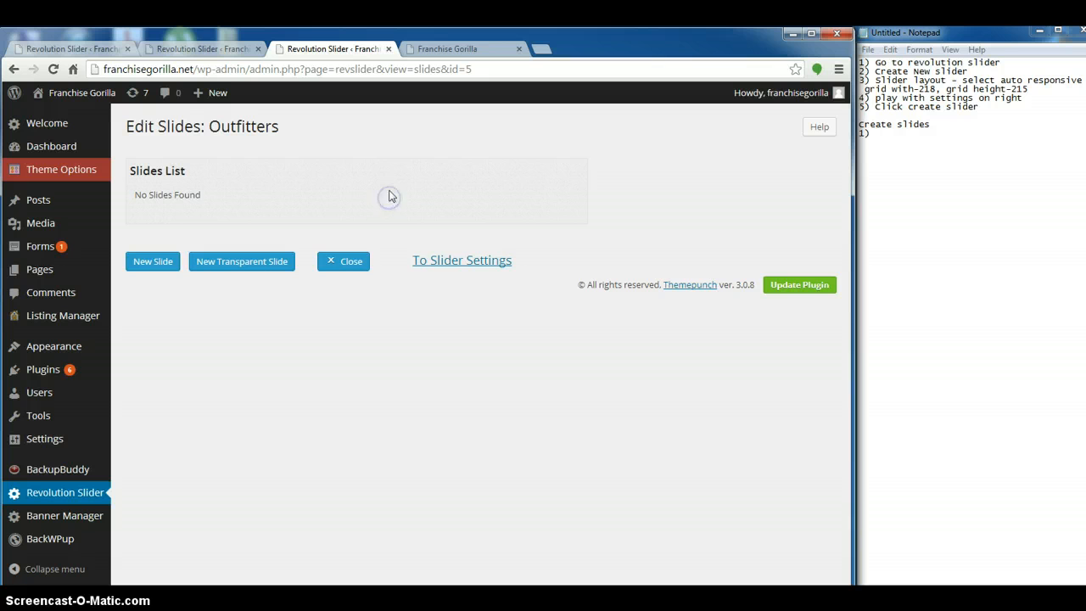
# Write "click edit slides" and "click new transparent slide" as items 1 and 2 under "Create slides", and add a transparent slide to Outfitters
pyautogui.click(882, 136)
pyautogui.write('click add a sli')
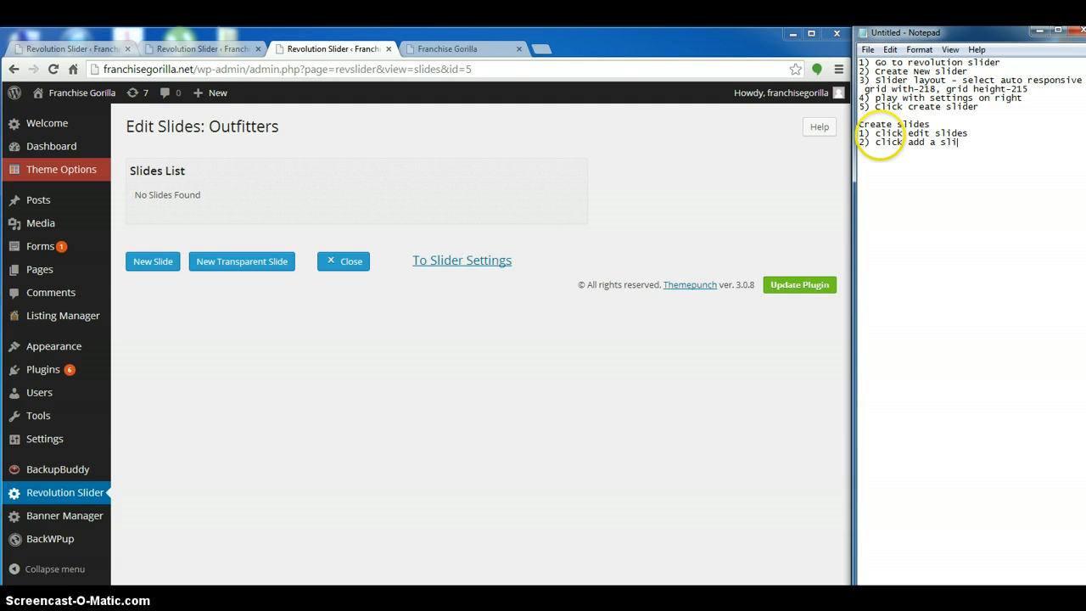
pyautogui.write('de')
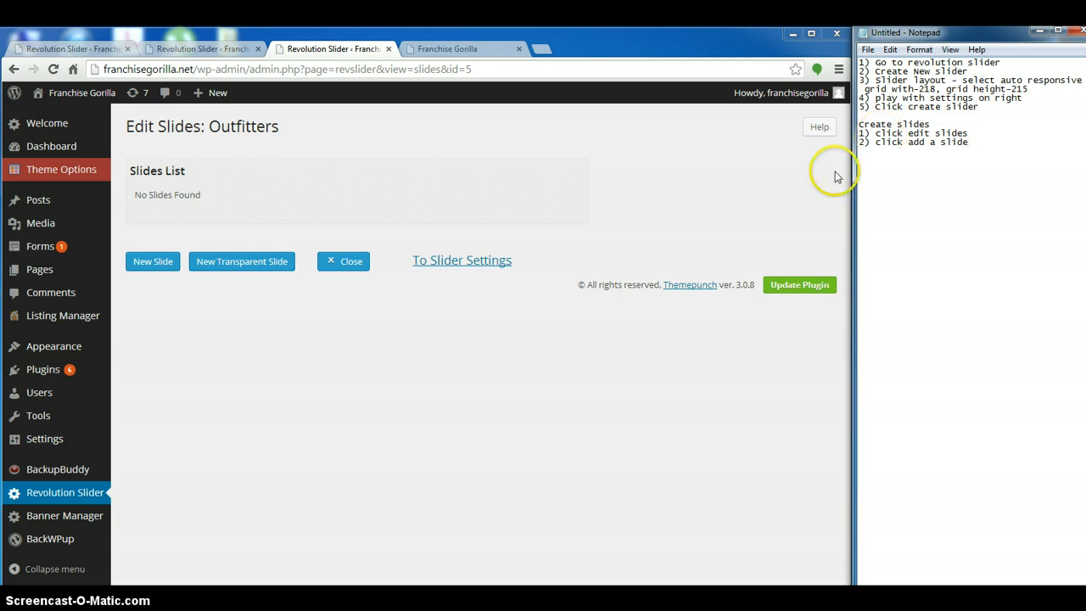
pyautogui.moveTo(970, 142); pyautogui.dragTo(907, 144)
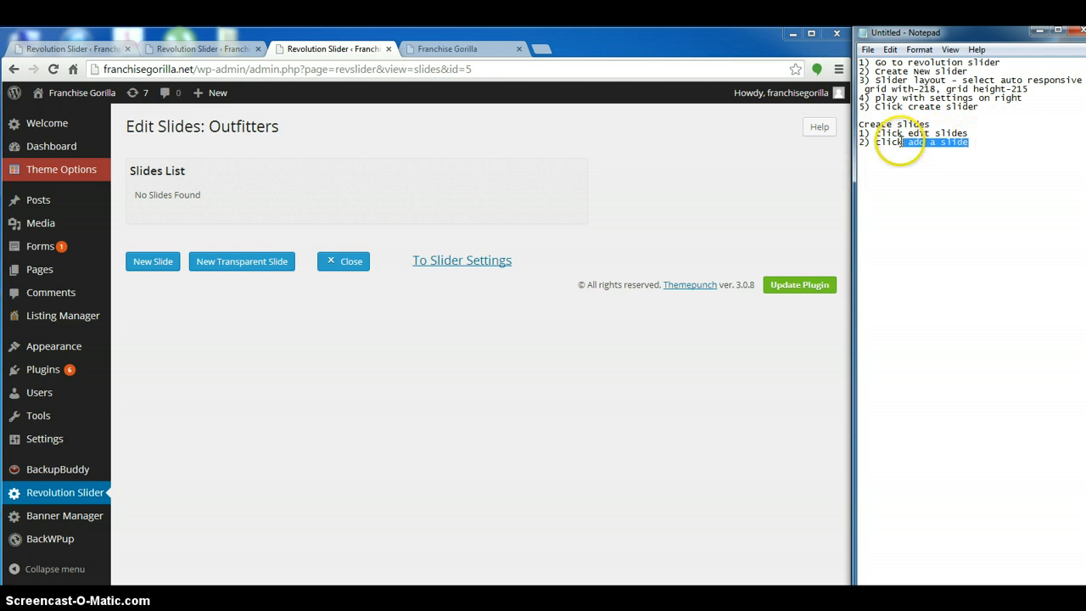
pyautogui.write('new transparent')
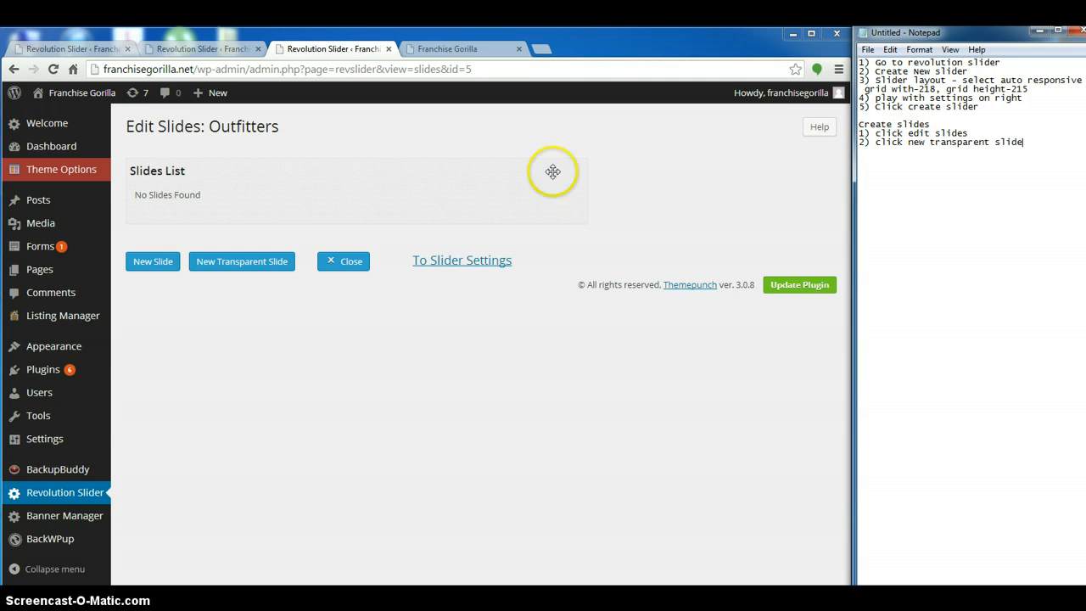
pyautogui.click(208, 265)
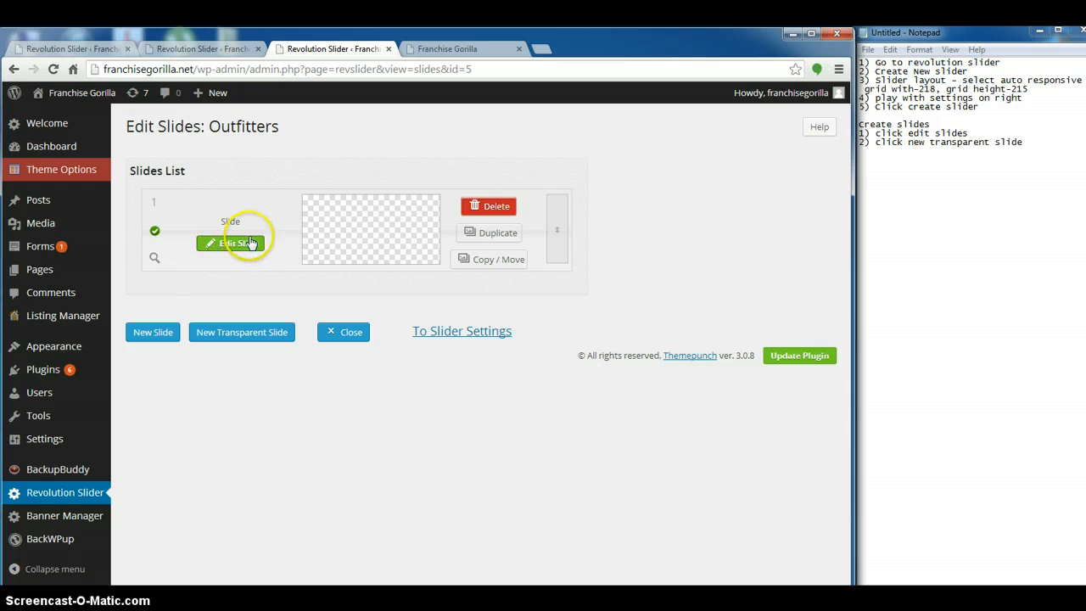
# Write "edit slide" as item 3 in the Notepad list and open the transparent slide for editing
pyautogui.click(1035, 141)
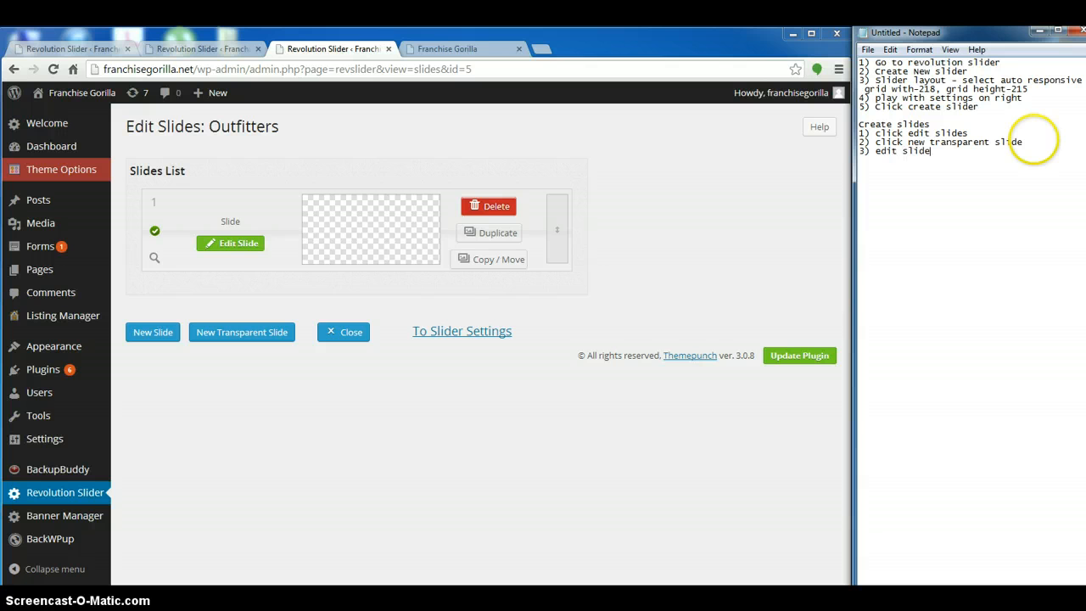
pyautogui.click(230, 243)
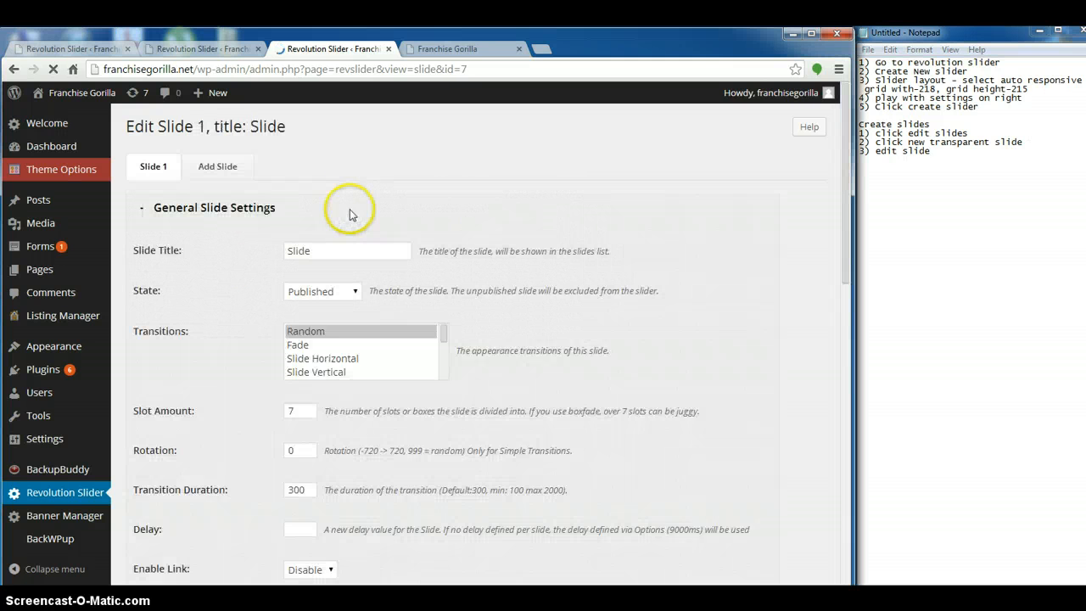
# Examine the slide's image and layer options and compare them with the existing slider on the home page
pyautogui.scroll(-7, 259, 240)
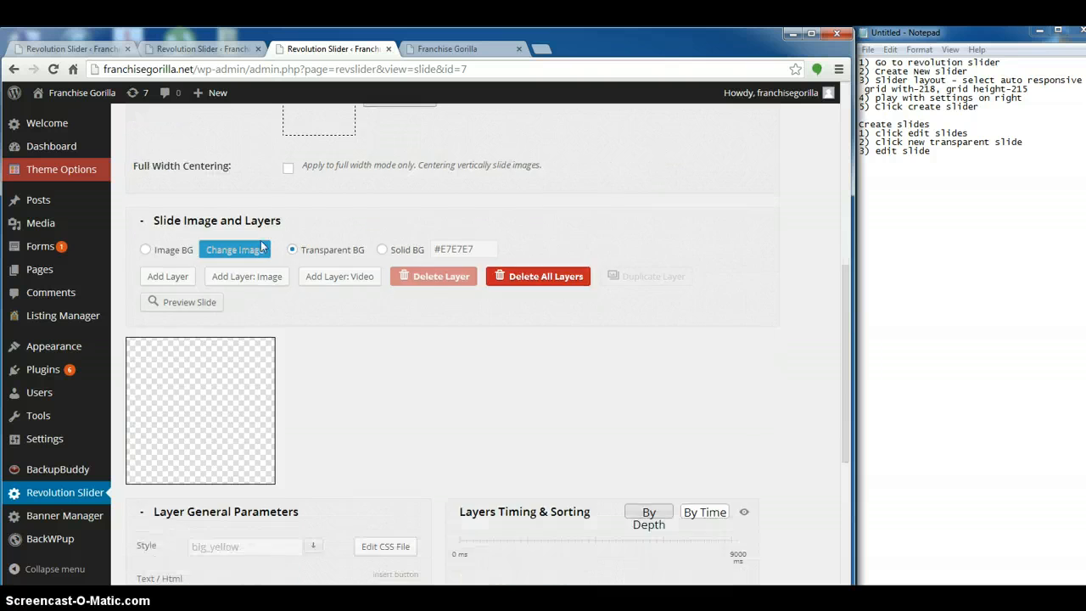
pyautogui.scroll(-2, 261, 246)
pyautogui.scroll(3, 261, 240)
pyautogui.scroll(-3, 254, 263)
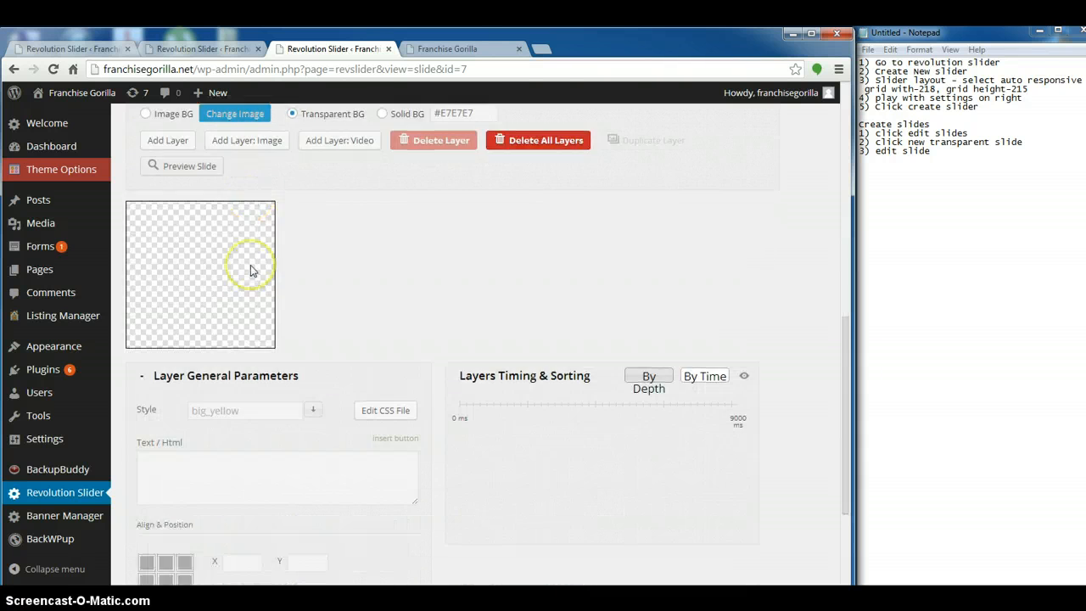
pyautogui.scroll(2, 250, 269)
pyautogui.scroll(-2, 288, 314)
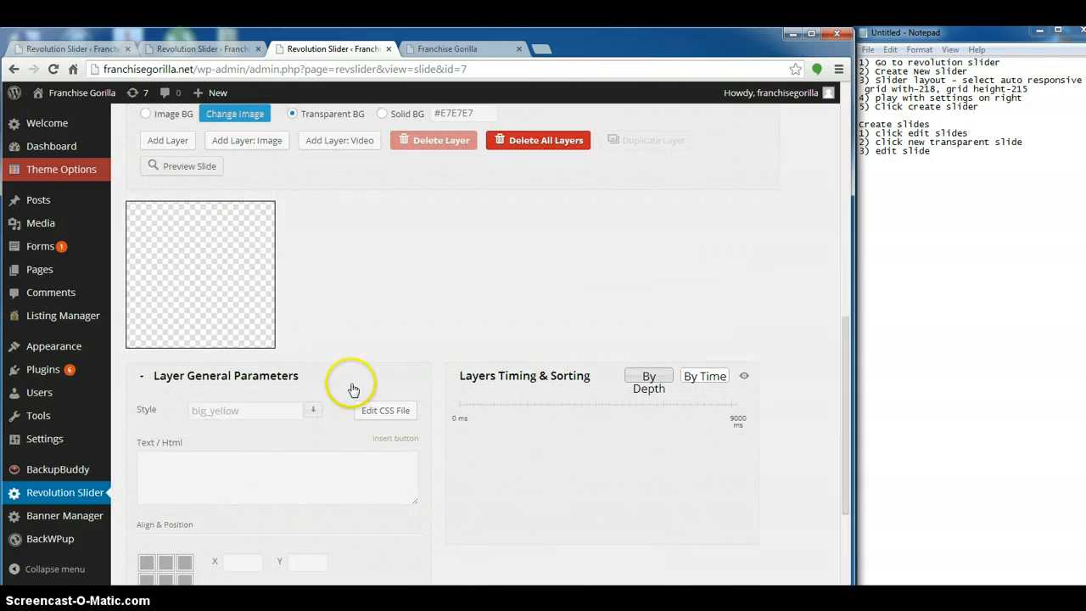
pyautogui.click(495, 55)
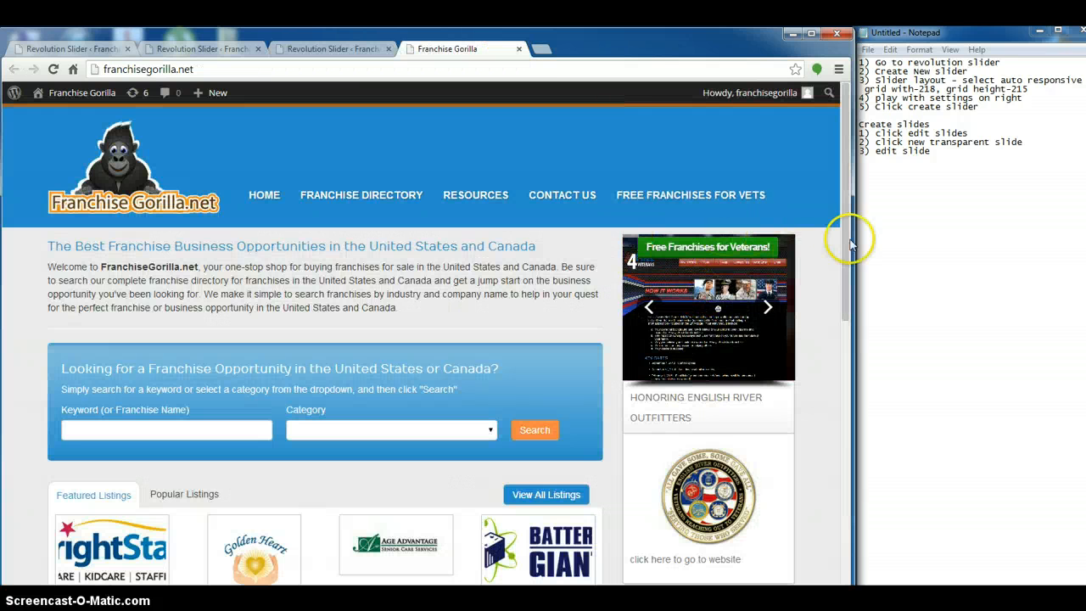
pyautogui.click(335, 51)
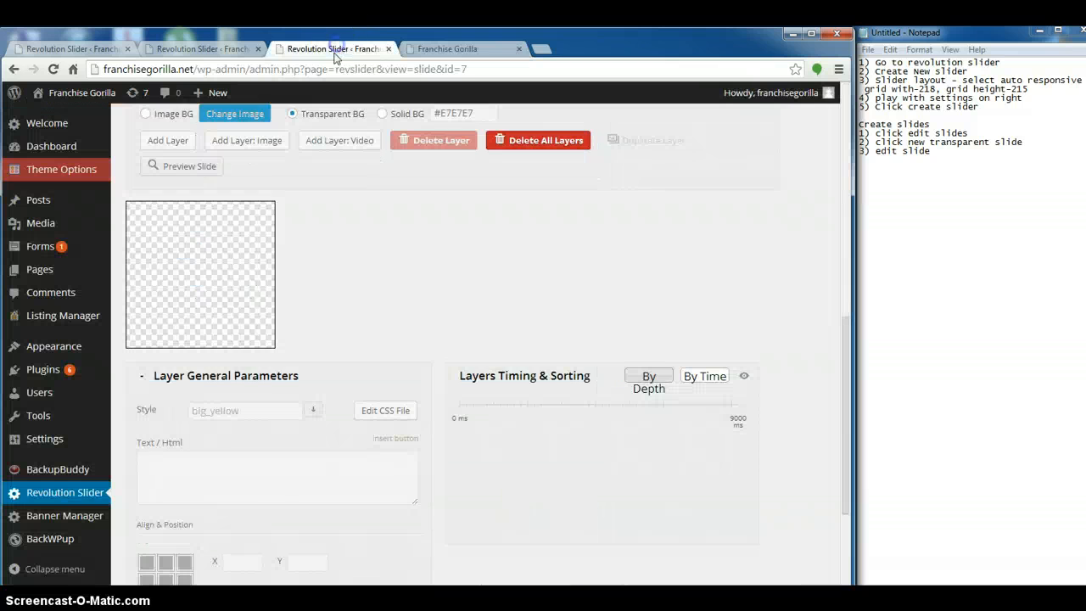
# Start a section in Notepad with "To add a button" and replace that heading with "Add image"
pyautogui.click(934, 154)
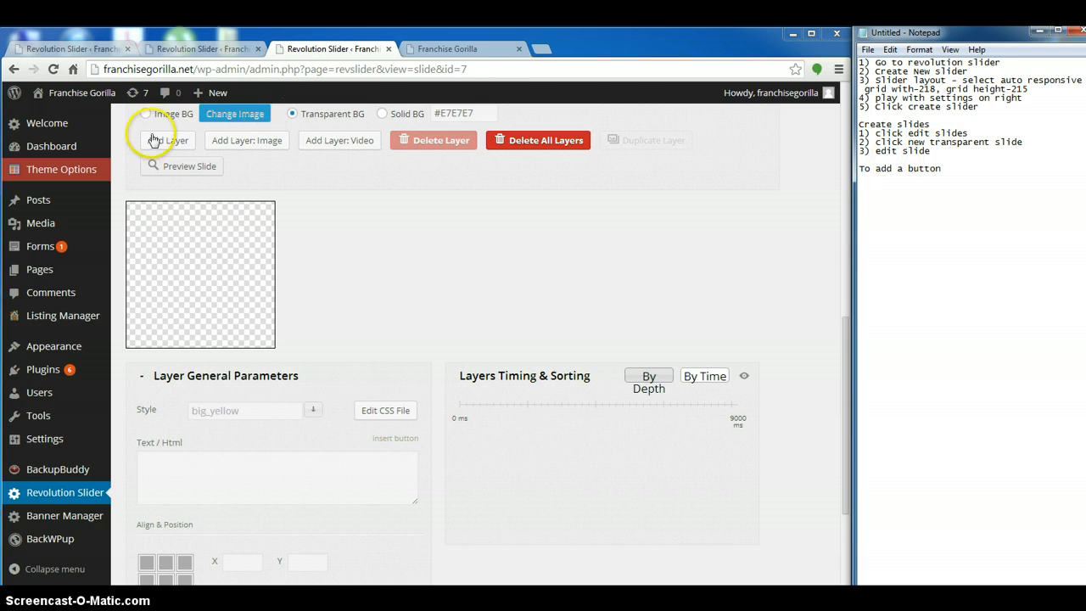
pyautogui.moveTo(942, 167); pyautogui.dragTo(841, 174)
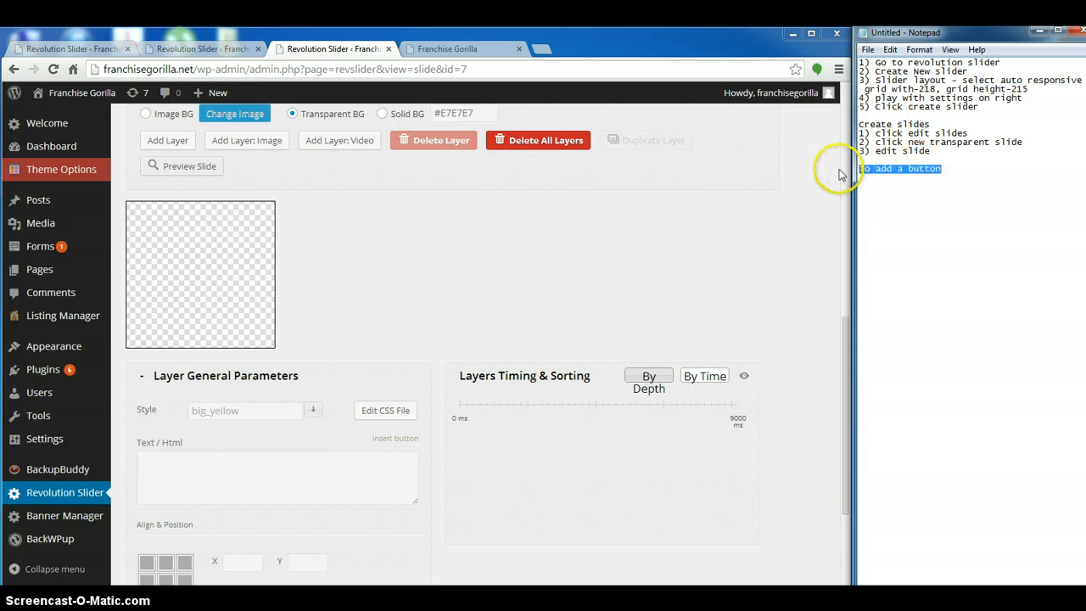
pyautogui.write('As')
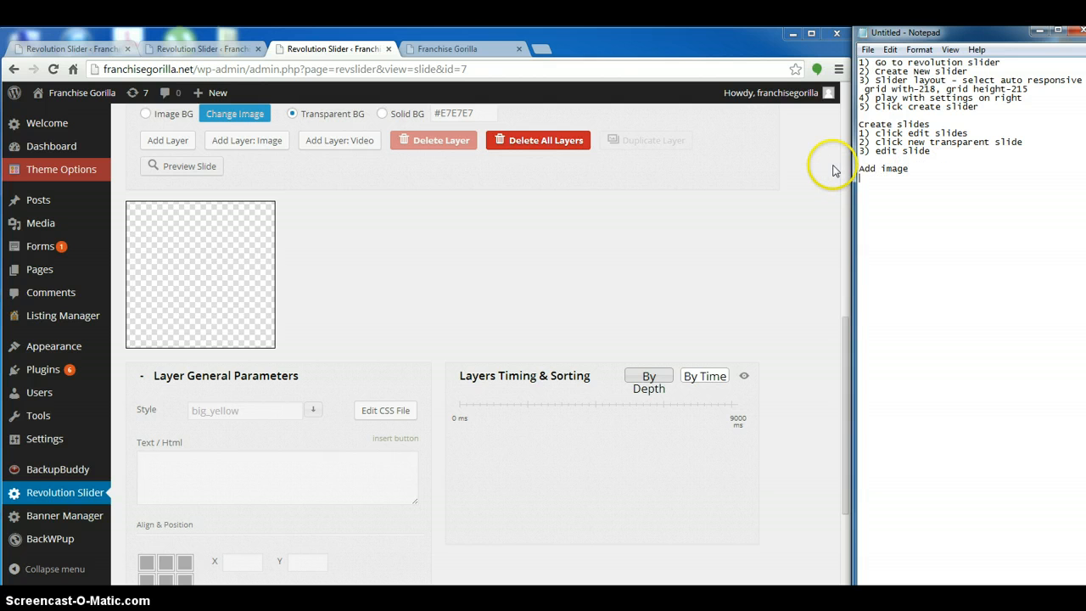
# Add vets-3.jpg from the media library as an image layer and move it to about X -11, Y 50 on the slide
pyautogui.click(225, 143)
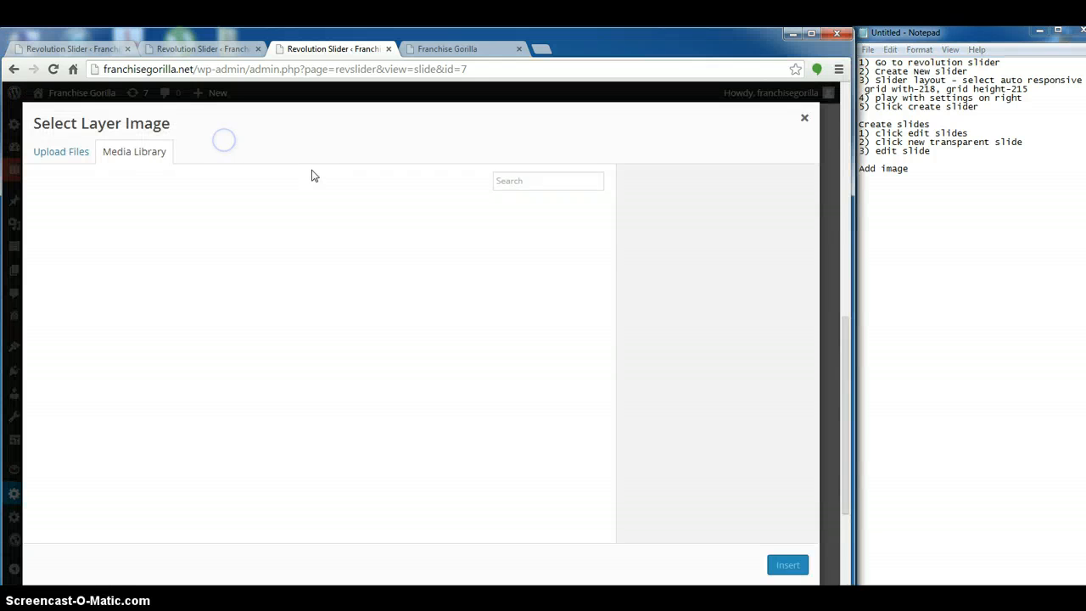
pyautogui.click(100, 231)
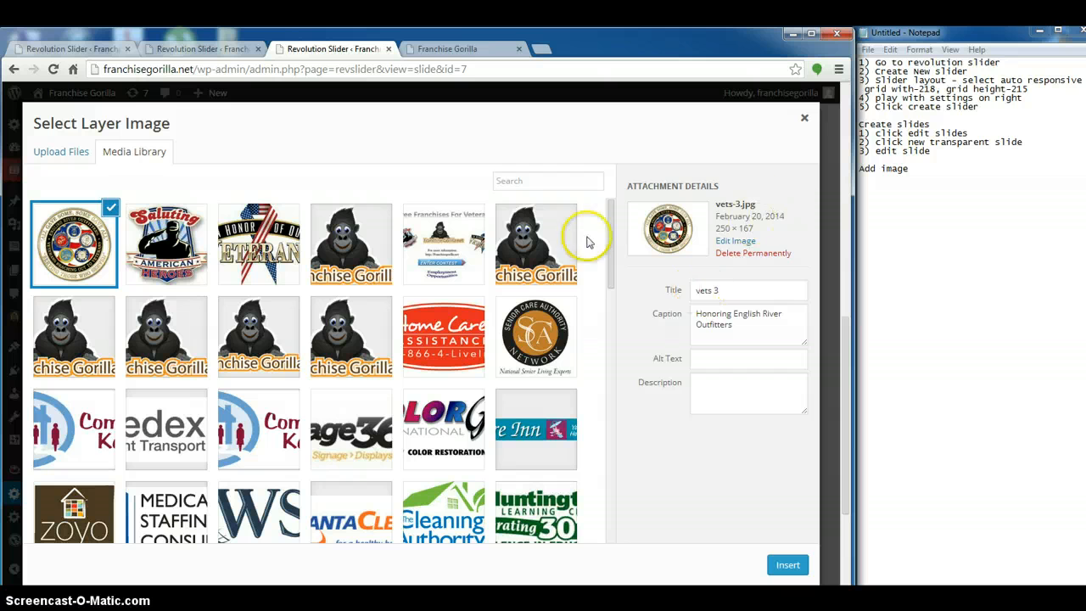
pyautogui.click(789, 564)
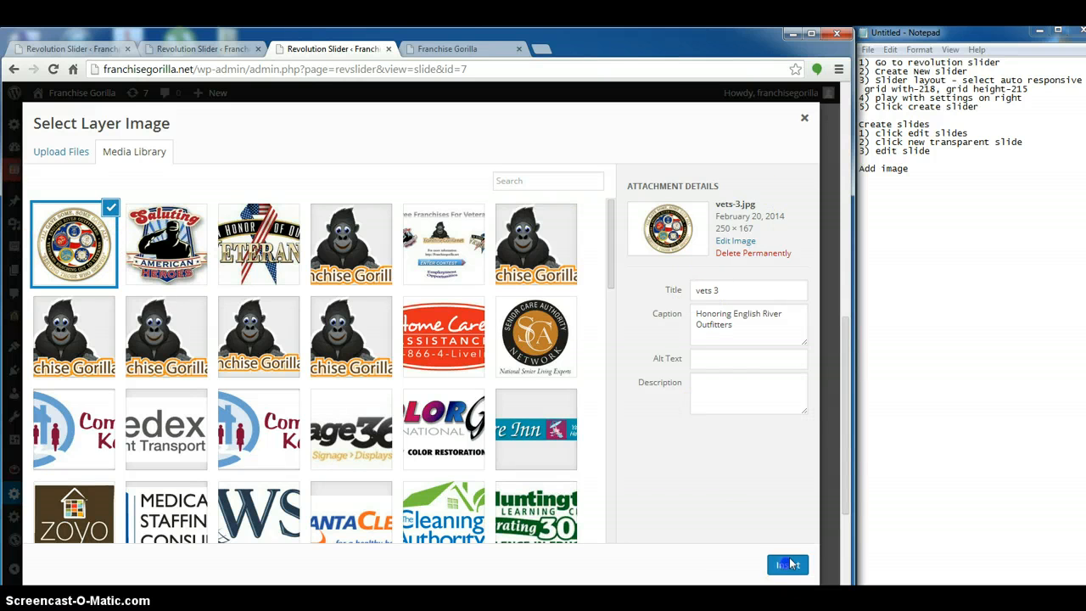
pyautogui.moveTo(221, 298); pyautogui.dragTo(163, 273)
pyautogui.click(354, 125)
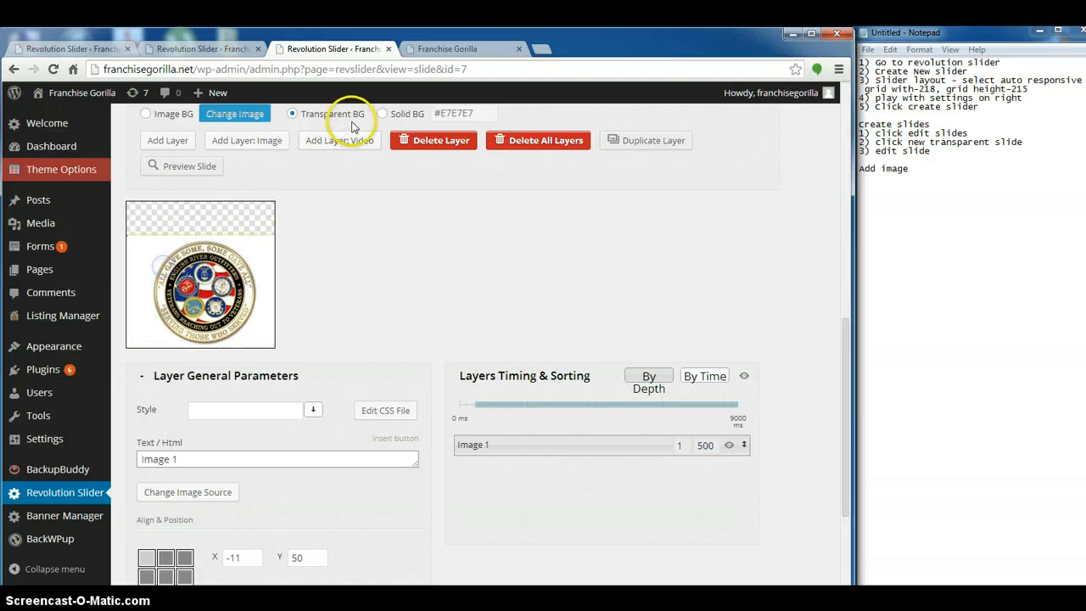
# Nudge the emblem image layer slightly upward and switch the slide background to Solid BG
pyautogui.scroll(1, 333, 230)
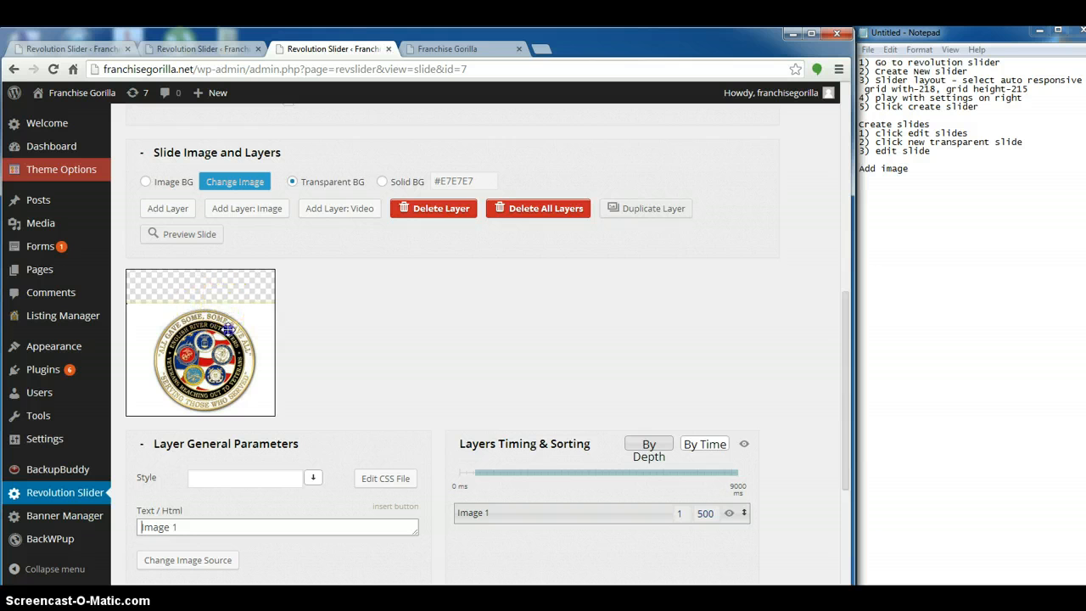
pyautogui.moveTo(228, 328); pyautogui.dragTo(229, 325)
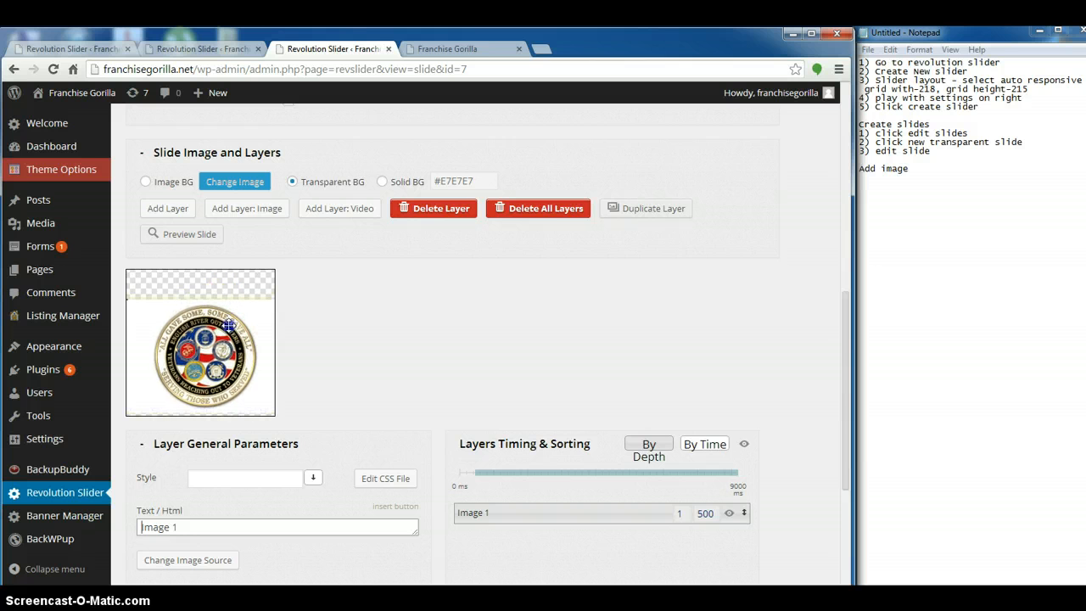
pyautogui.click(381, 182)
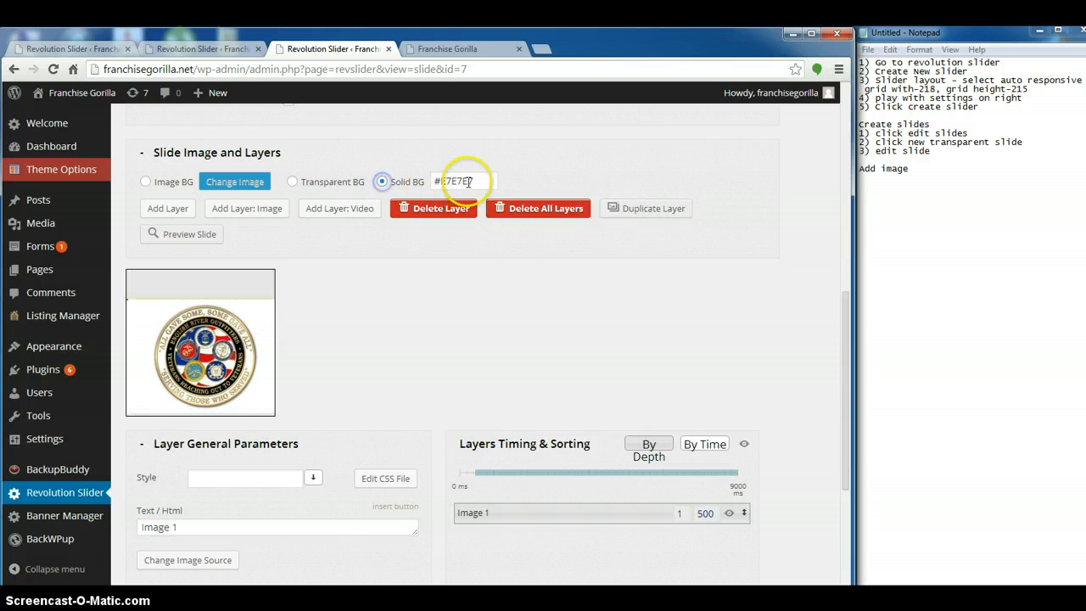
# Set the slide's solid background color to white (#ffffff)
pyautogui.click(469, 182)
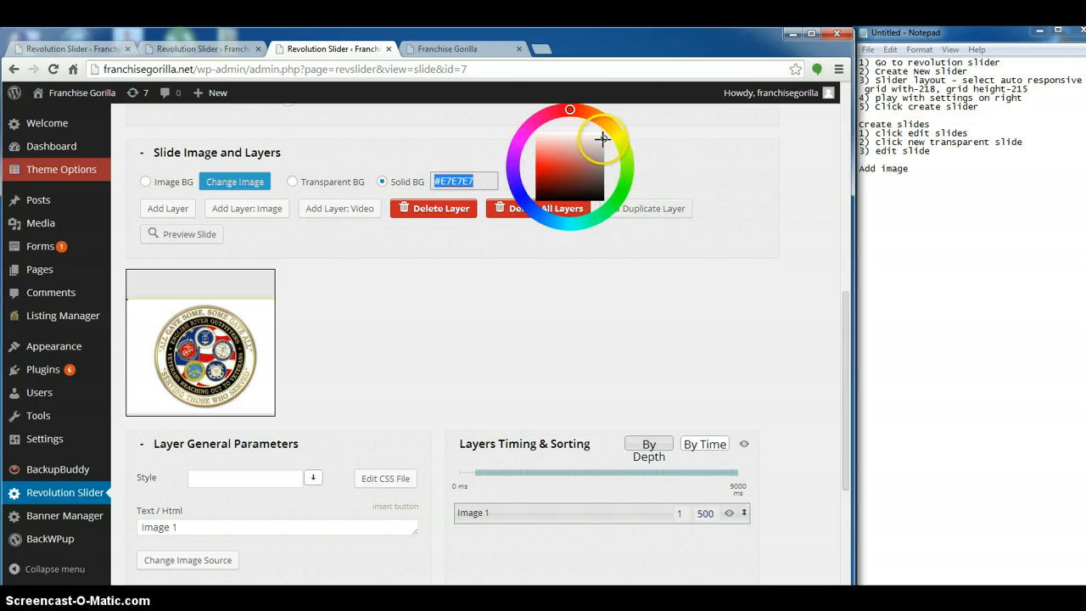
pyautogui.moveTo(602, 138); pyautogui.dragTo(603, 130)
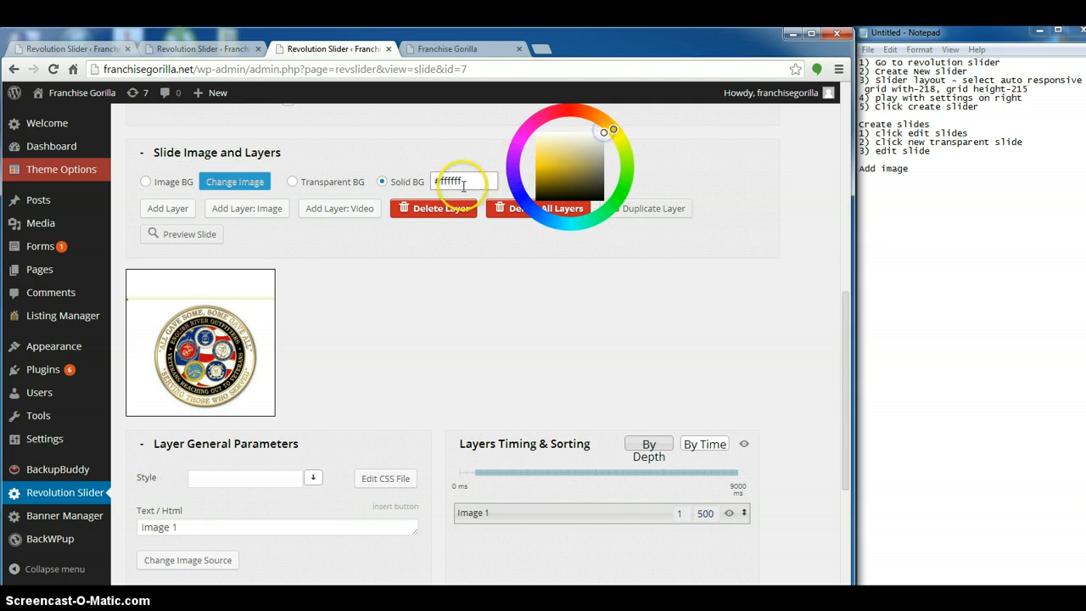
pyautogui.moveTo(490, 180); pyautogui.dragTo(424, 180)
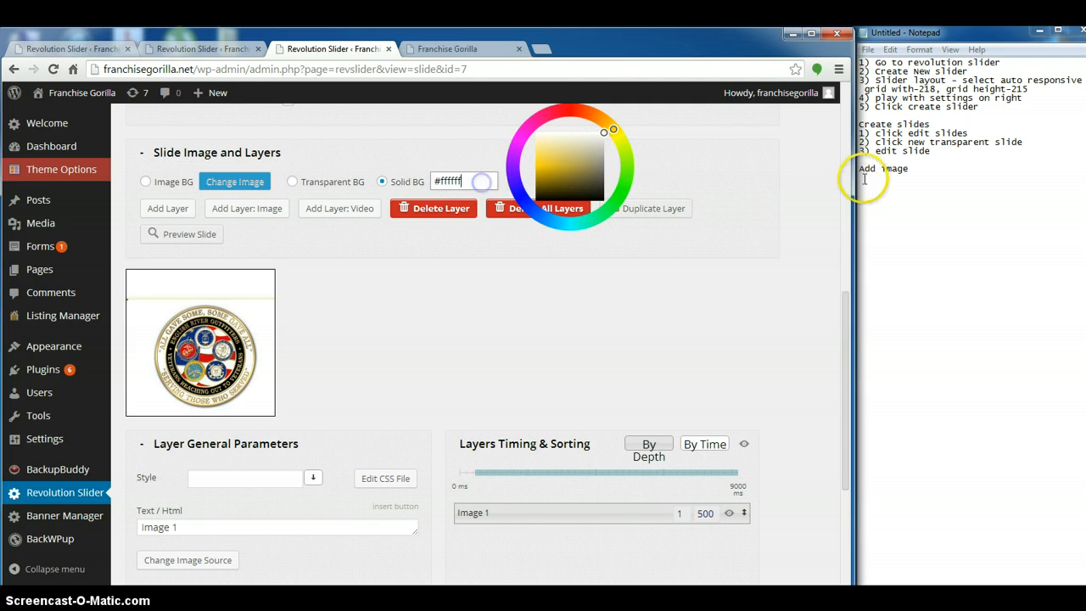
# In Notepad, record "1) add image layer", "2) move image around until it looks good", "Add button" and "1) add layer"; nudge the emblem slightly up and left
pyautogui.click(919, 169)
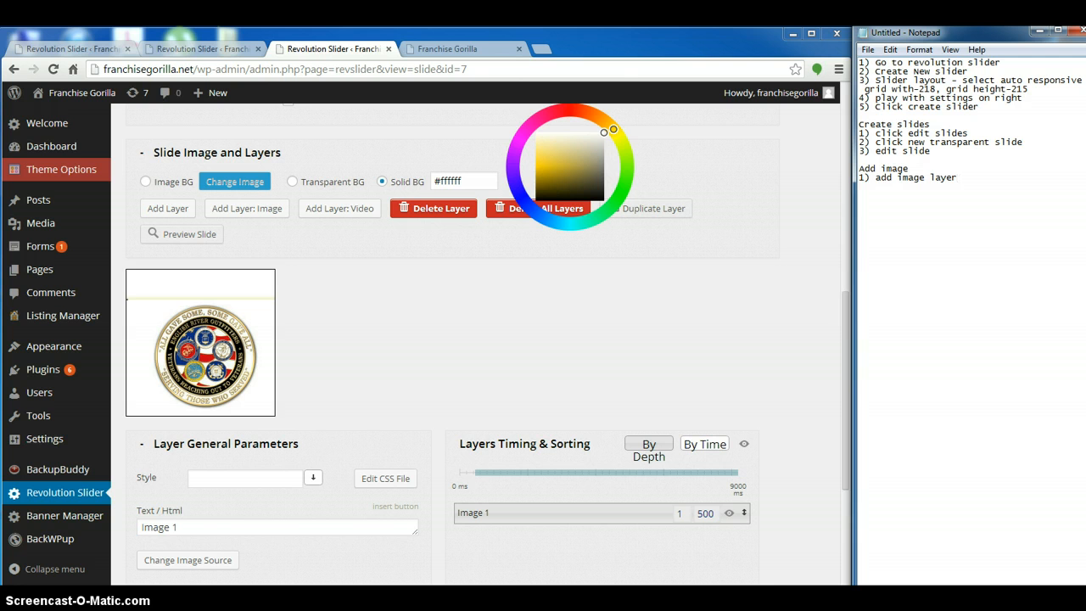
pyautogui.click(244, 354)
pyautogui.moveTo(244, 355); pyautogui.dragTo(254, 355)
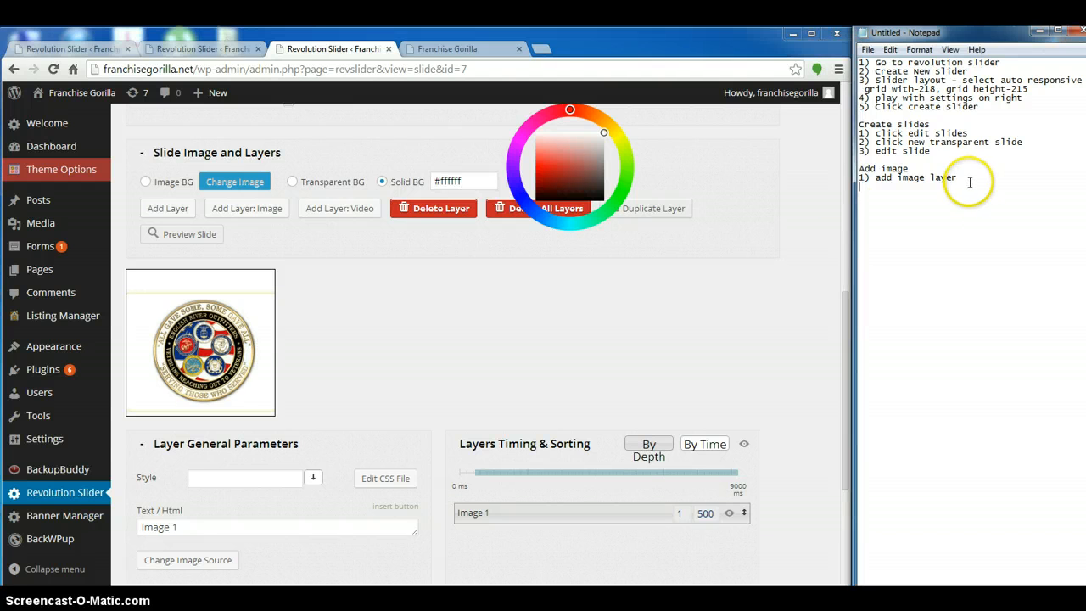
pyautogui.click(930, 180)
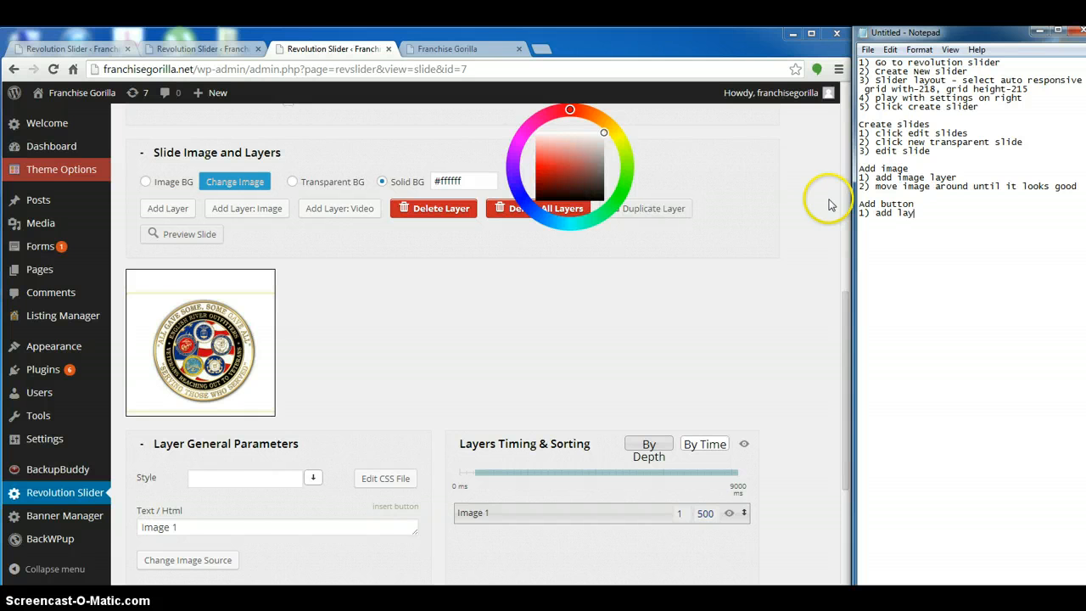
# Add a new layer to the slide and open the choice of buttons to insert into it
pyautogui.click(161, 210)
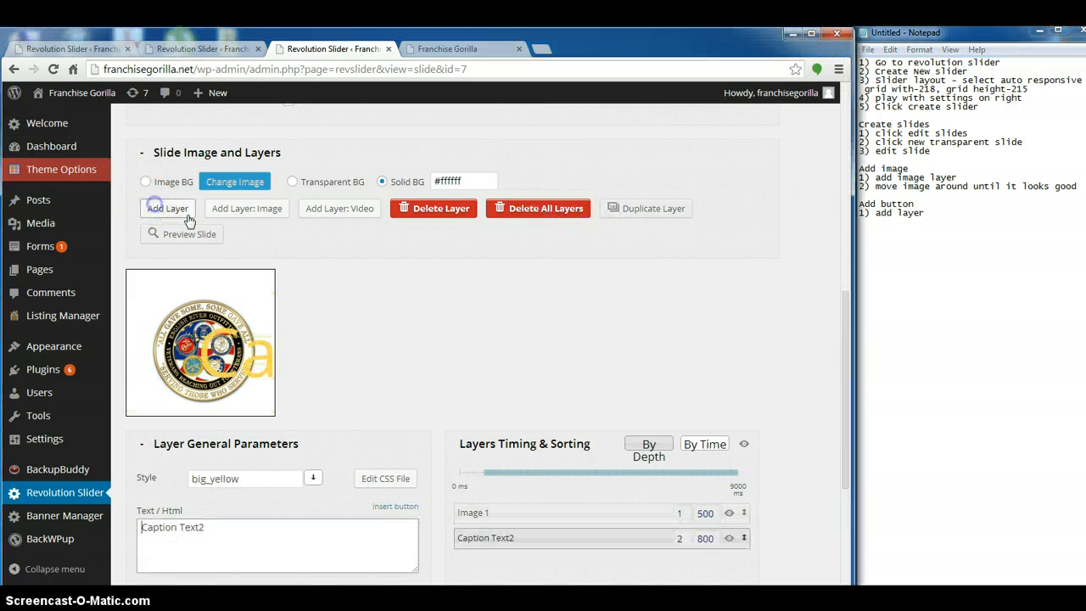
pyautogui.scroll(-3, 281, 356)
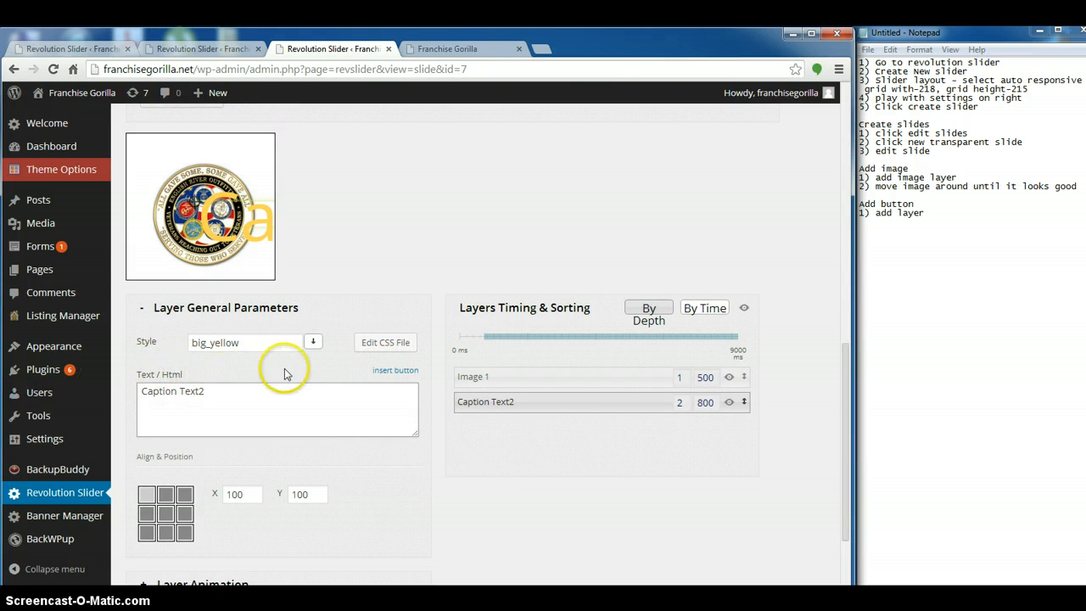
pyautogui.click(400, 370)
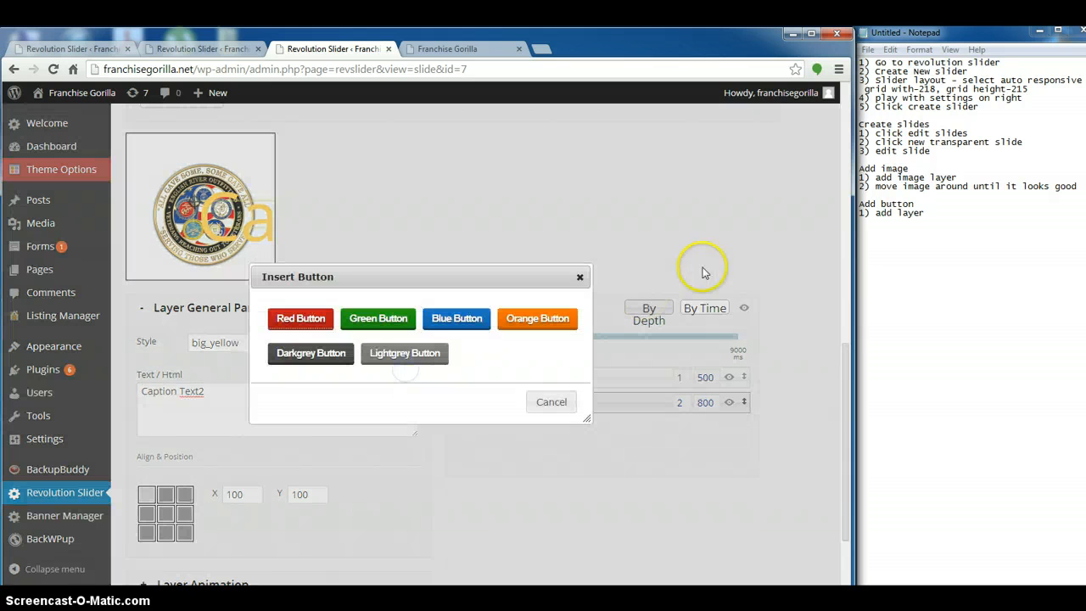
# Note "2) insert button in text/html area" in Notepad and insert the Blue Button into the new layer
pyautogui.click(927, 217)
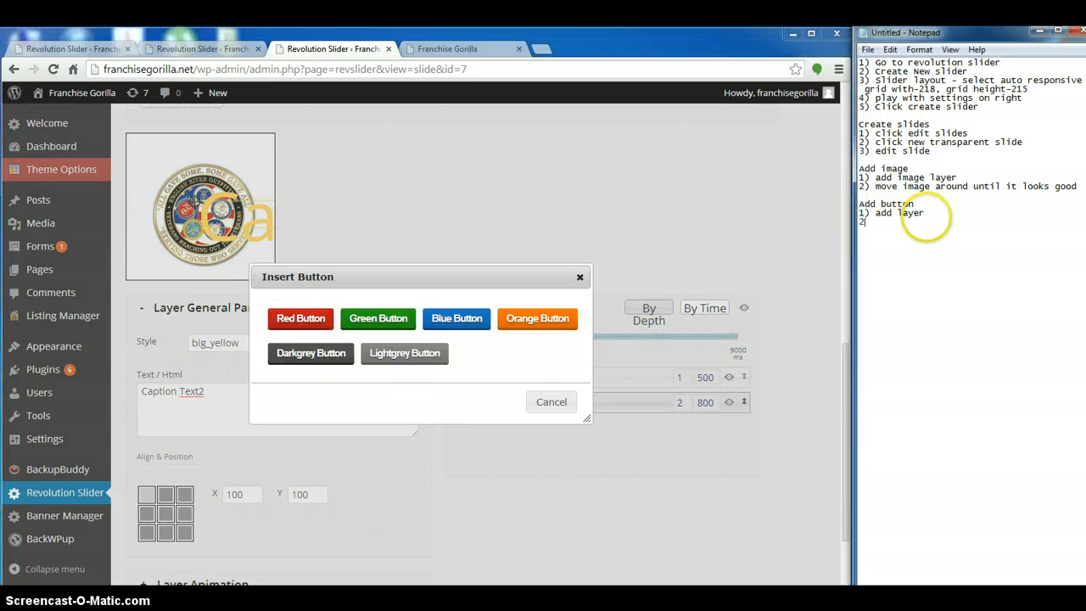
pyautogui.write('2) inst')
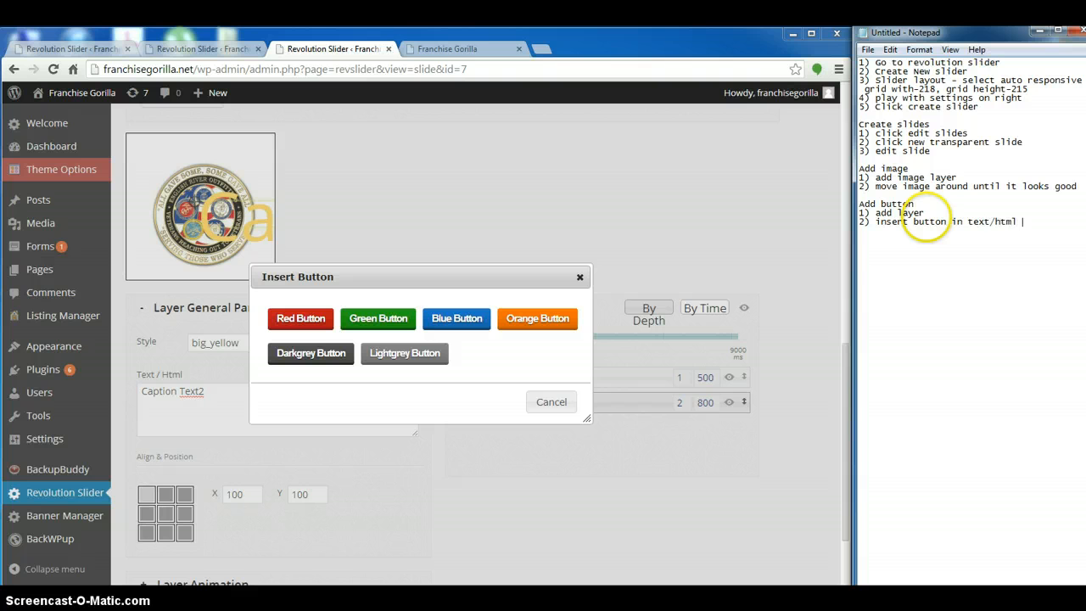
pyautogui.write('area')
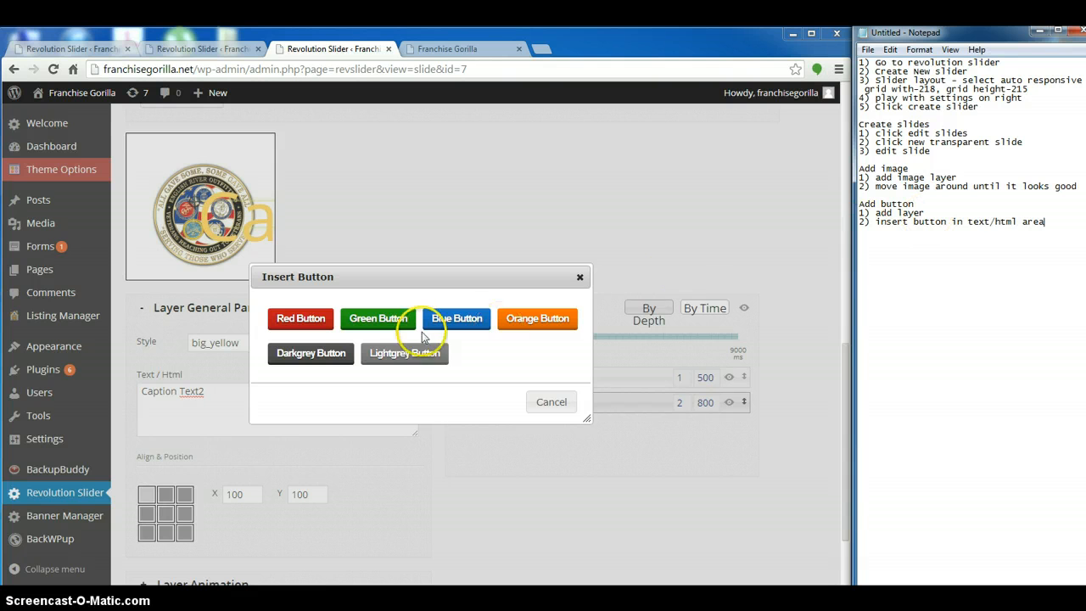
pyautogui.click(456, 318)
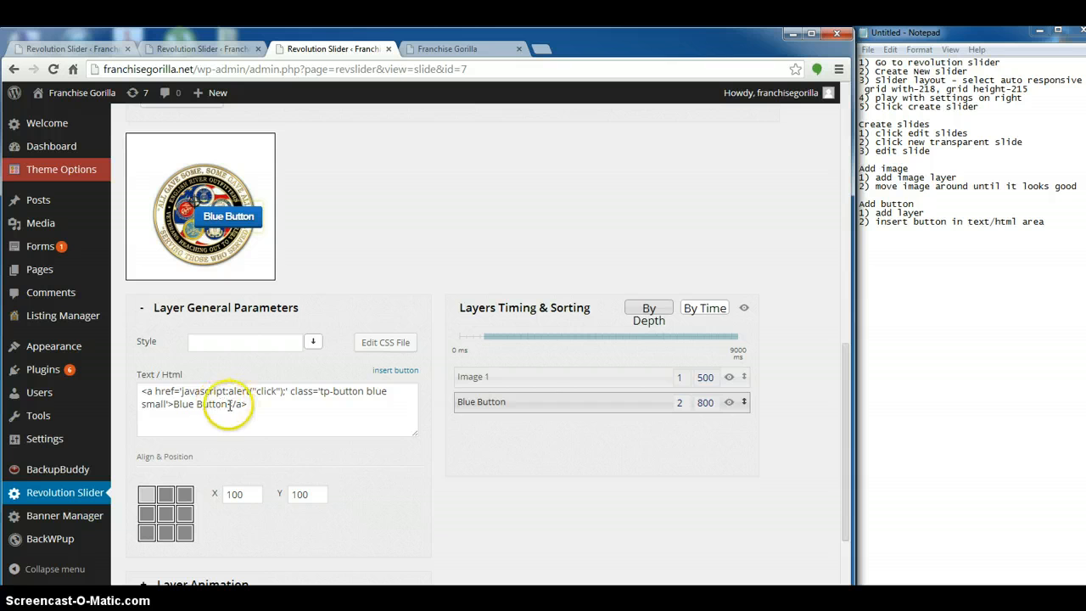
# Move the blue button to X 25, Y 14 and replace its label with "Honoring English River Outfitters"
pyautogui.moveTo(248, 404); pyautogui.dragTo(146, 392)
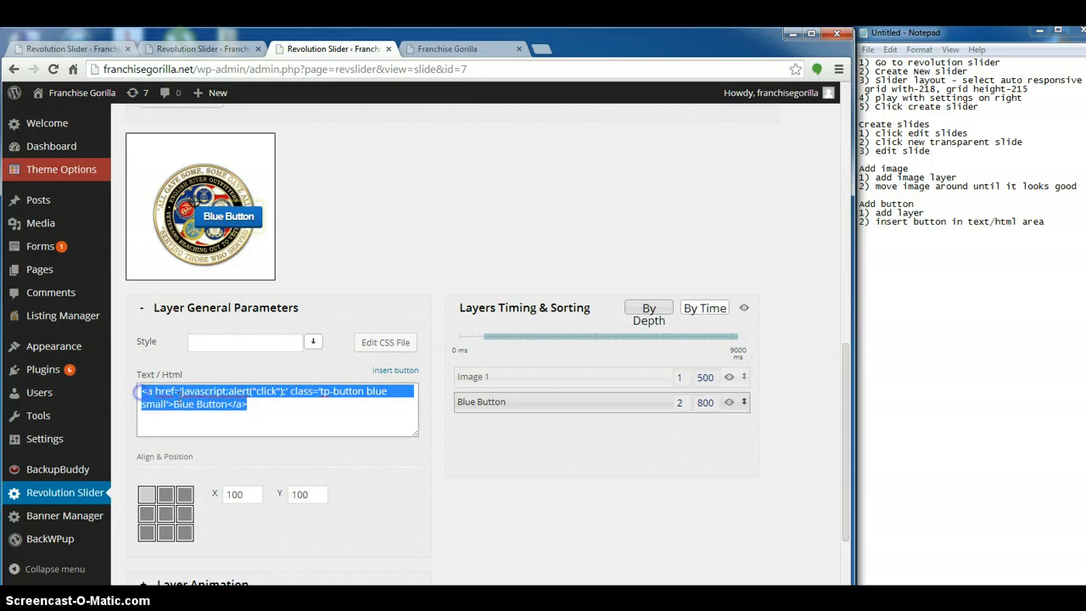
pyautogui.click(256, 404)
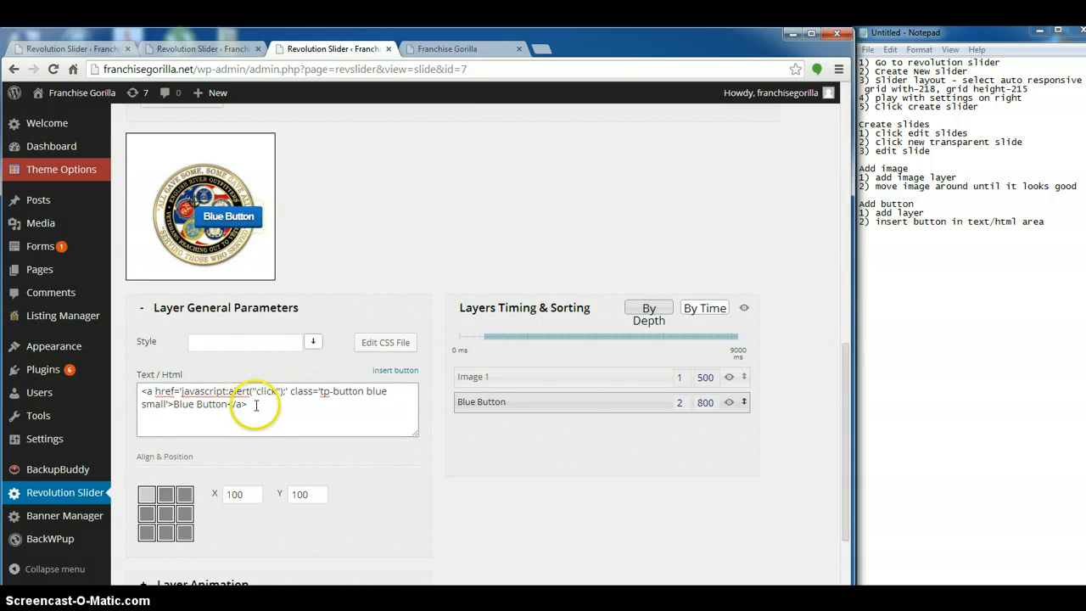
pyautogui.moveTo(256, 404); pyautogui.dragTo(180, 391)
pyautogui.click(174, 404)
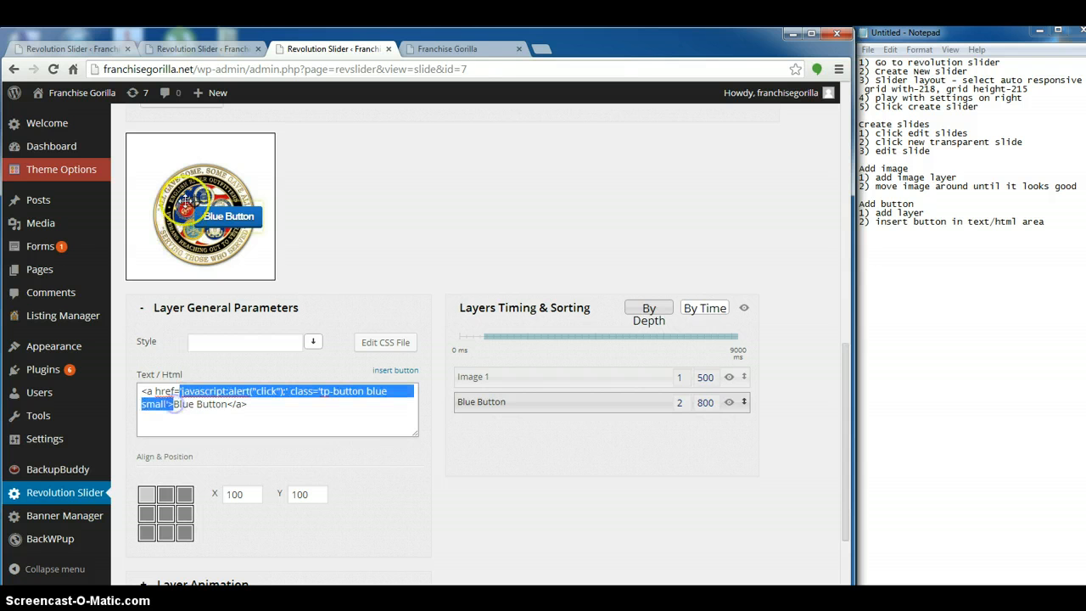
pyautogui.moveTo(246, 196); pyautogui.dragTo(198, 143)
pyautogui.click(177, 405)
pyautogui.doubleClick(182, 403)
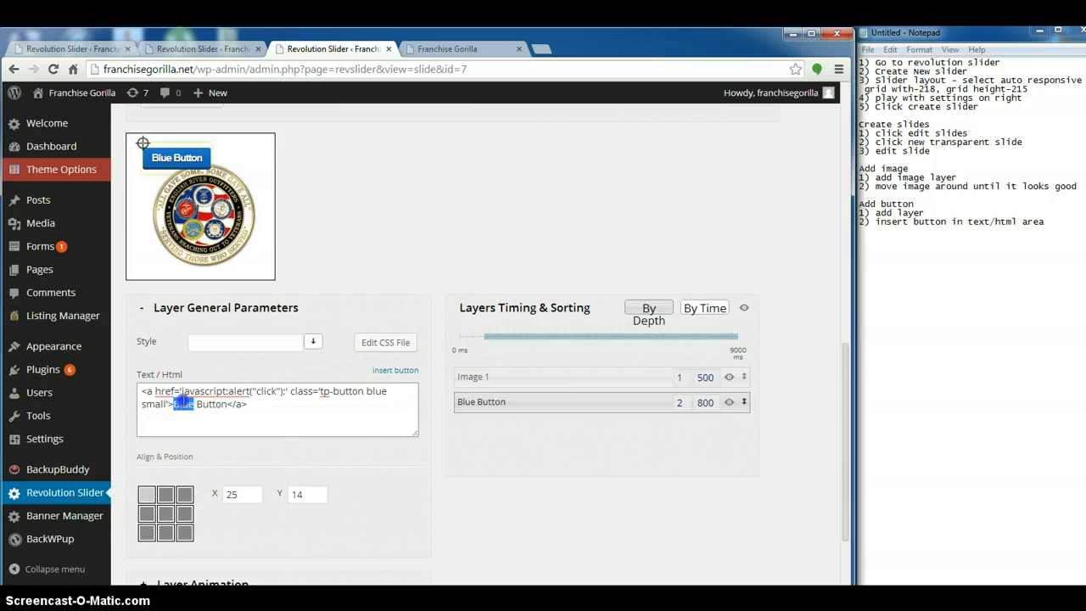
pyautogui.moveTo(183, 400); pyautogui.dragTo(205, 402)
pyautogui.press('BackSpace')
pyautogui.write('Honor')
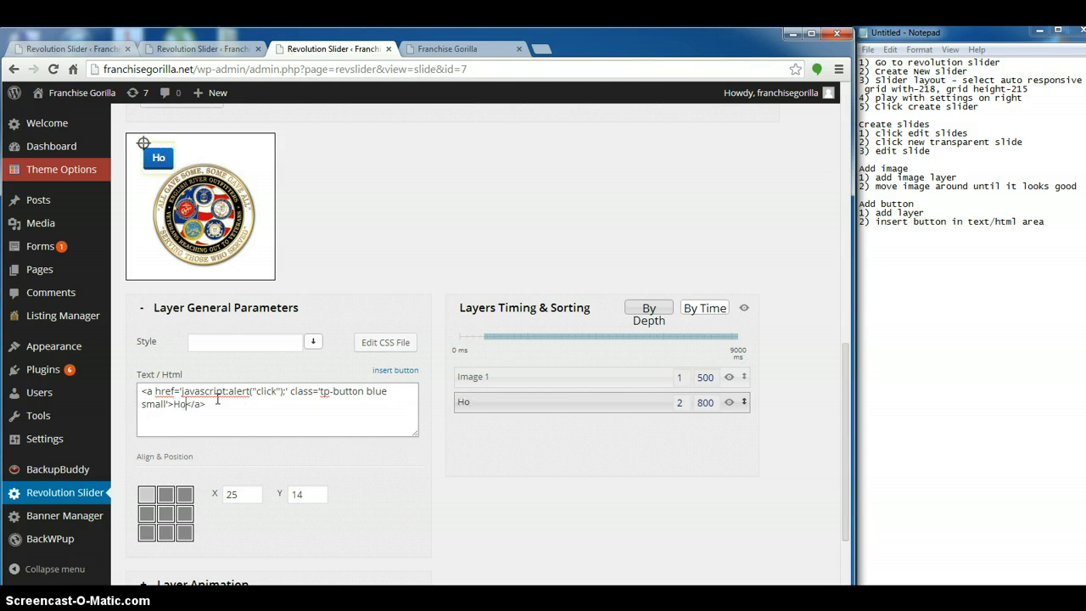
pyautogui.write('ing E')
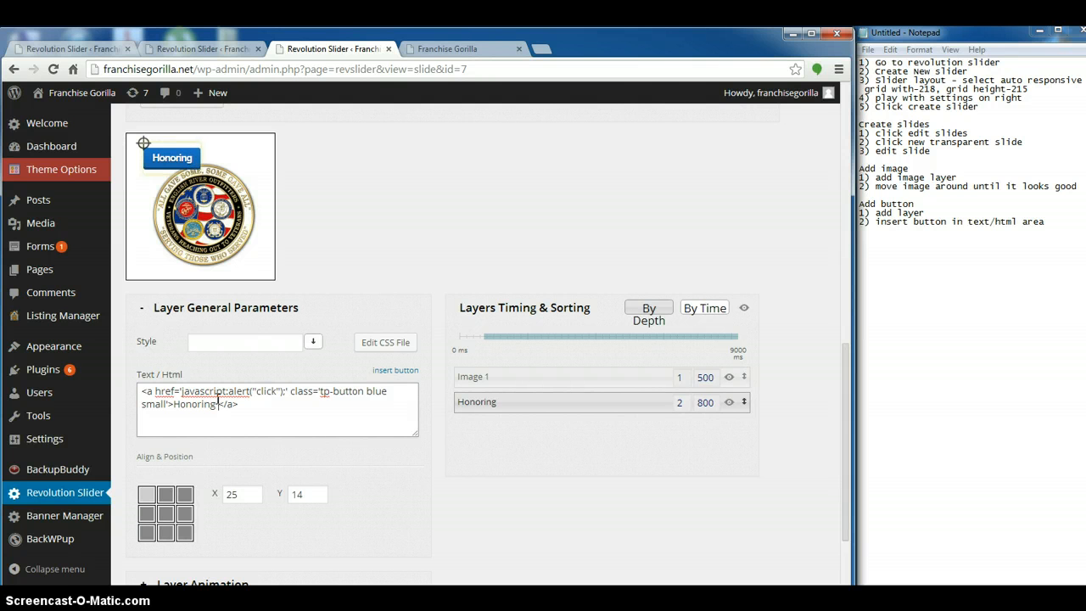
pyautogui.write('nglish River Outfitters')
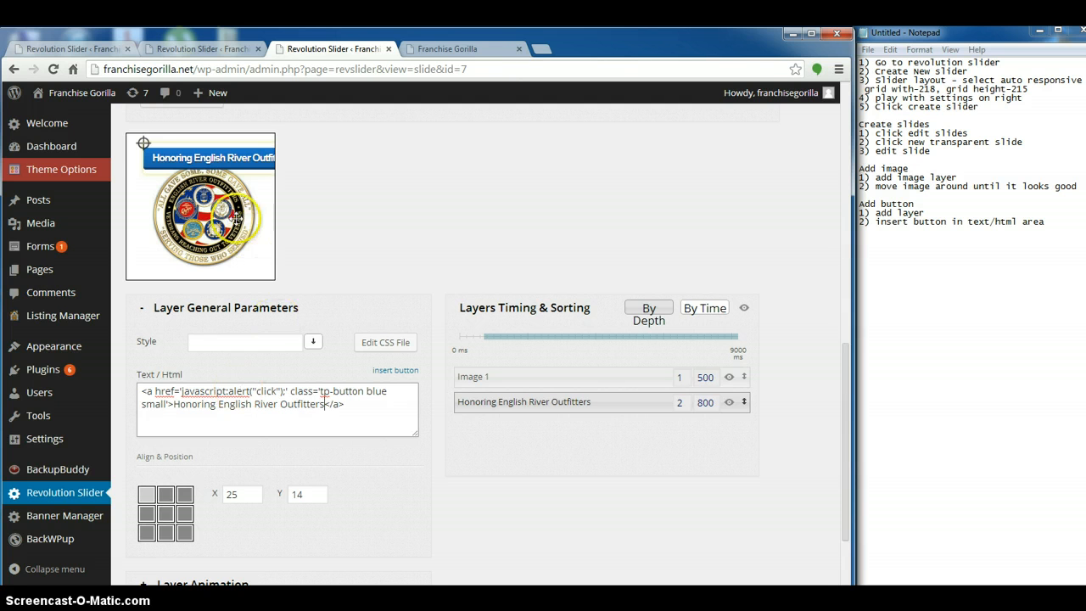
# Note "3) insert text right before </a>" in Notepad and move the button to X -9, Y -7 along the slide's upper edge
pyautogui.click(1053, 222)
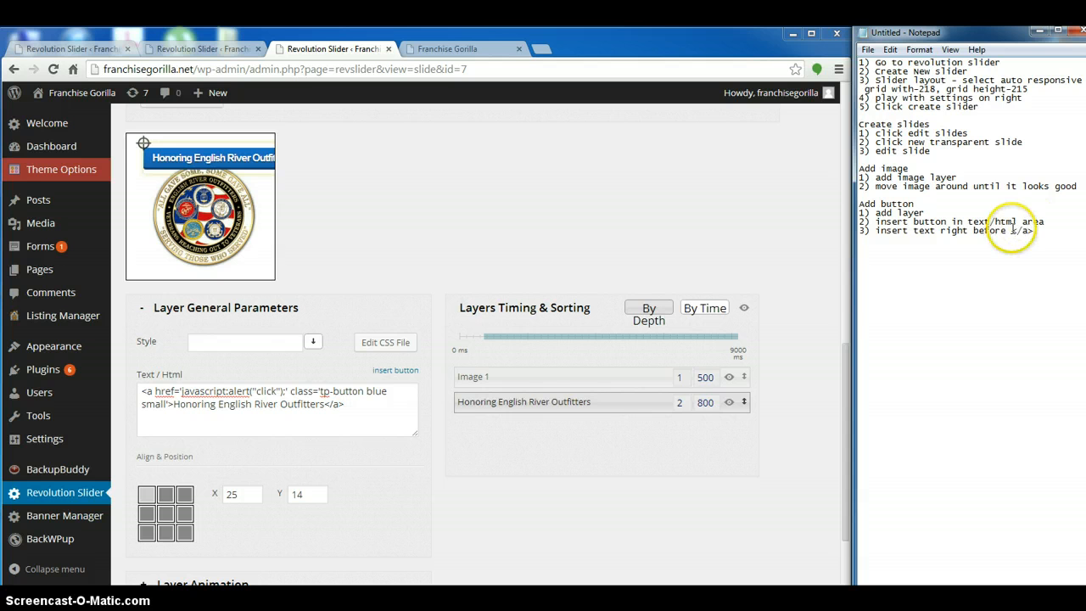
pyautogui.moveTo(176, 146)
pyautogui.mouseDown()
pyautogui.moveTo(194, 150)
pyautogui.moveTo(181, 133)
pyautogui.mouseUp()
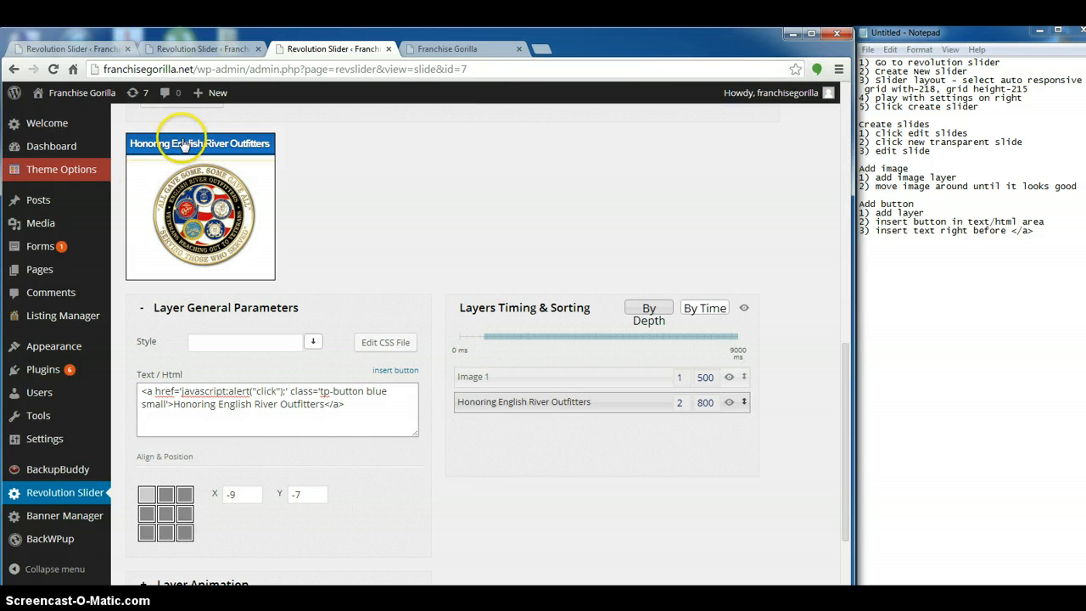
# Open the emblem's link on the Franchise Gorilla home page in a new tab and copy the gift shop's web address
pyautogui.click(437, 47)
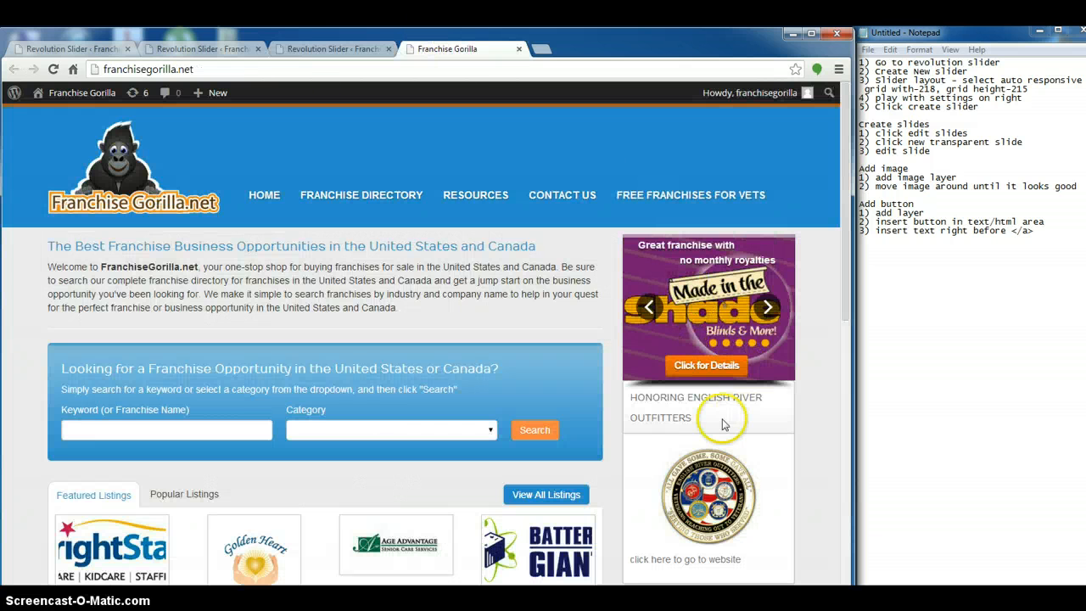
pyautogui.rightClick(708, 481)
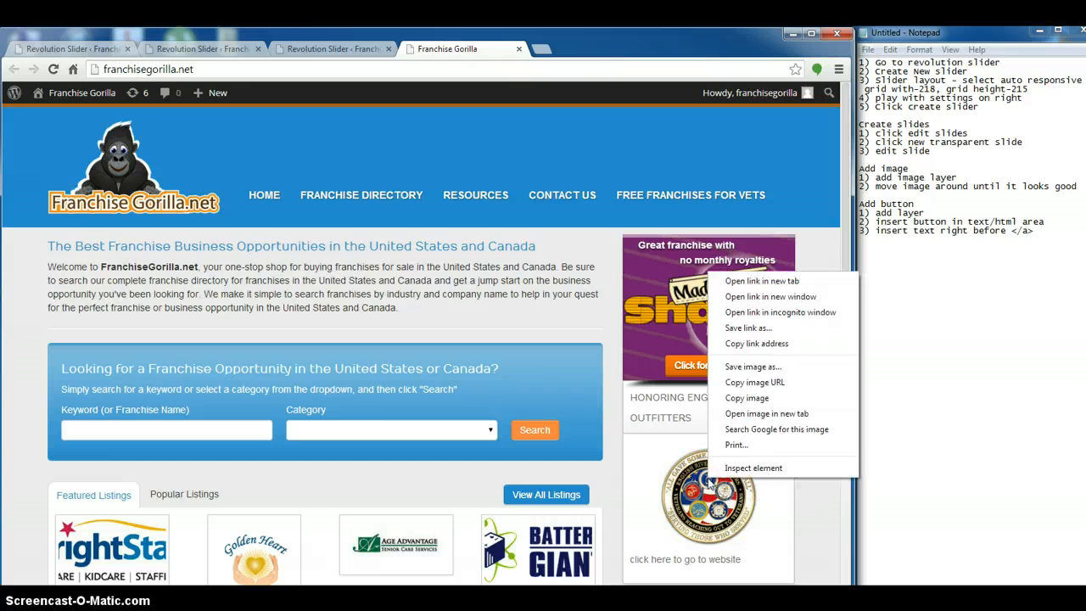
pyautogui.click(762, 281)
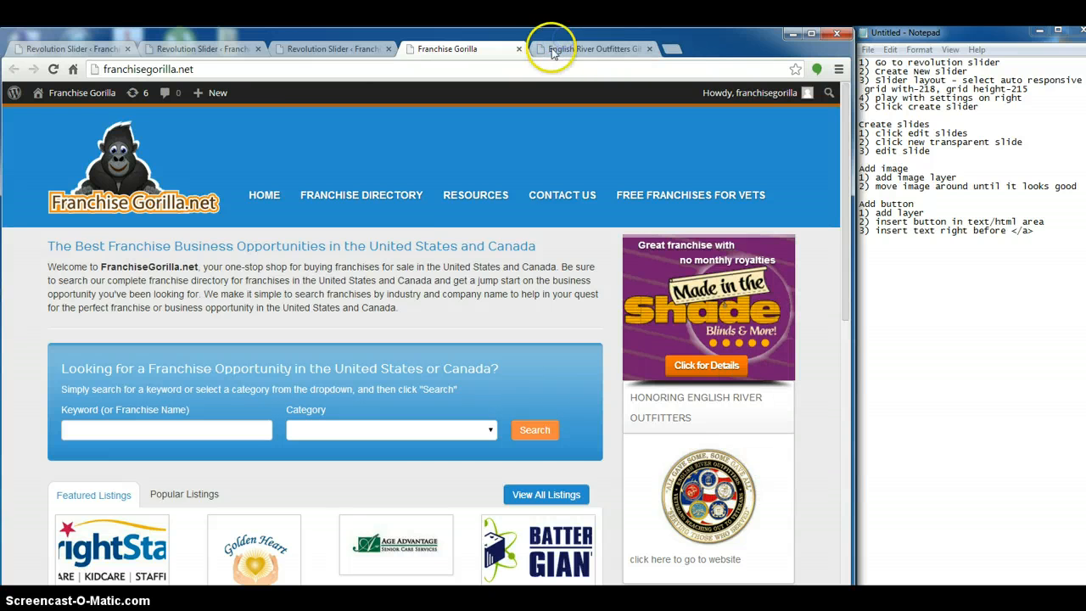
pyautogui.click(552, 51)
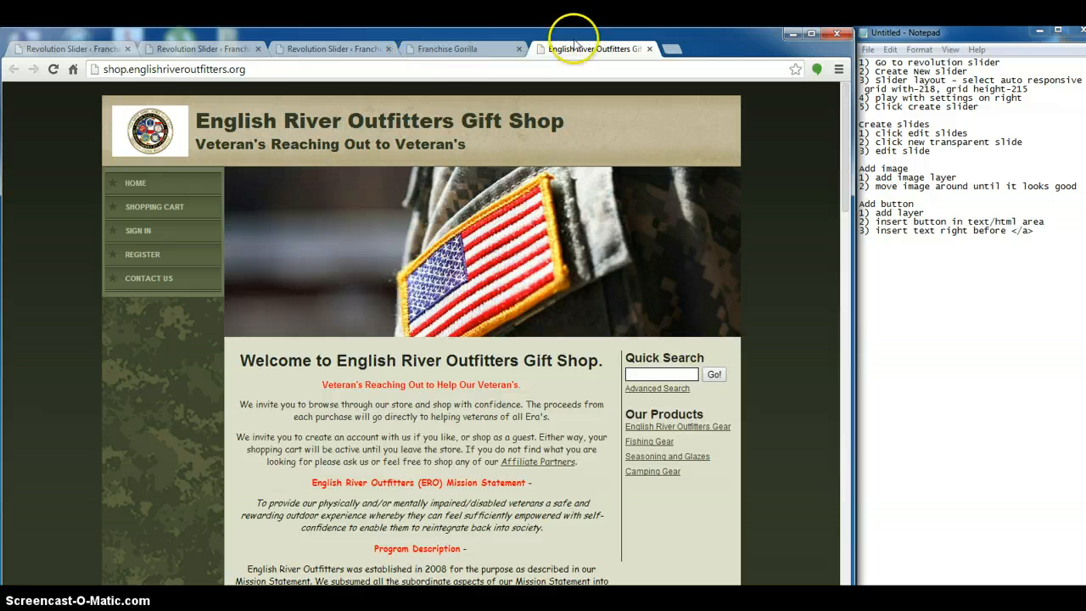
pyautogui.click(109, 70)
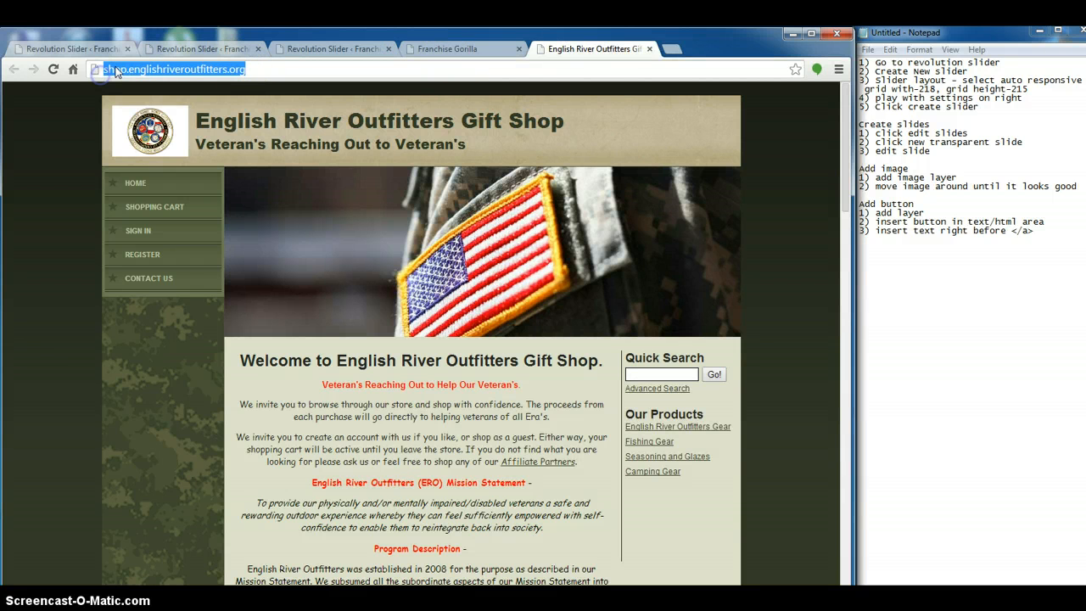
pyautogui.rightClick(117, 72)
pyautogui.click(168, 117)
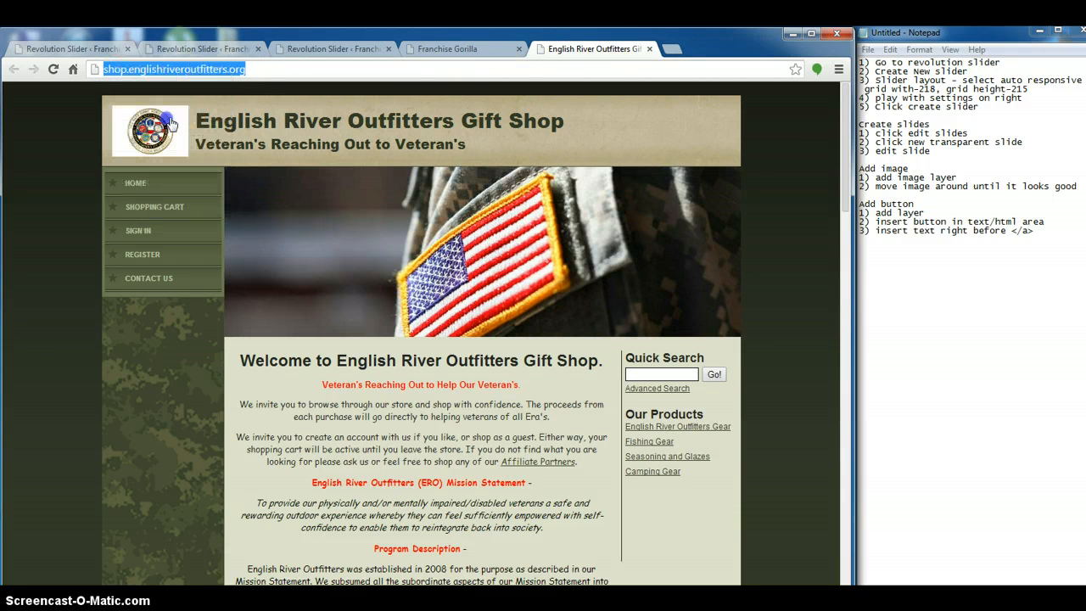
pyautogui.click(240, 44)
pyautogui.click(307, 48)
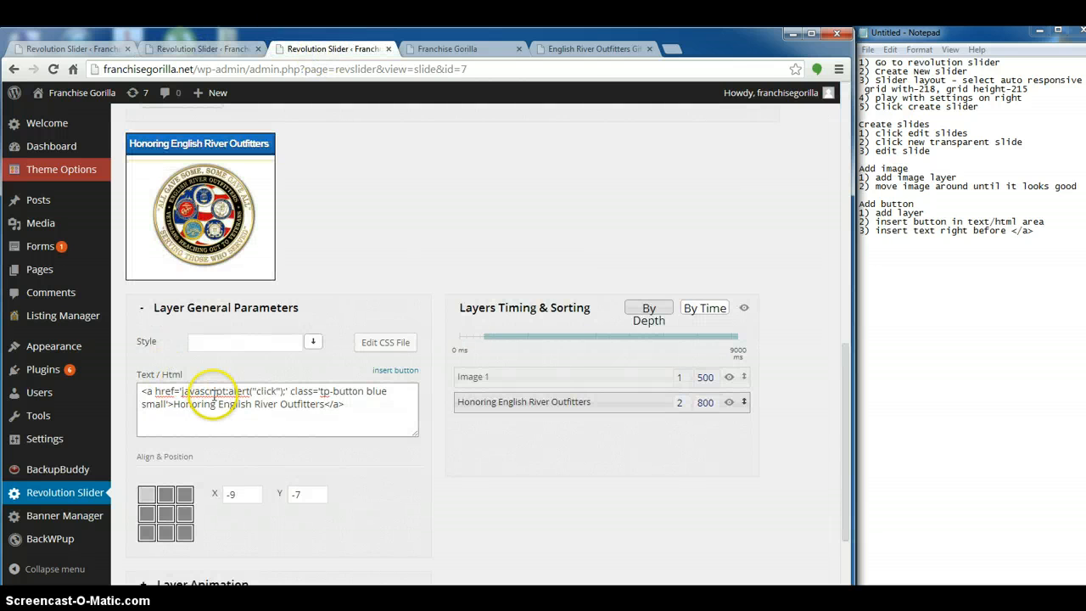
pyautogui.click(1043, 234)
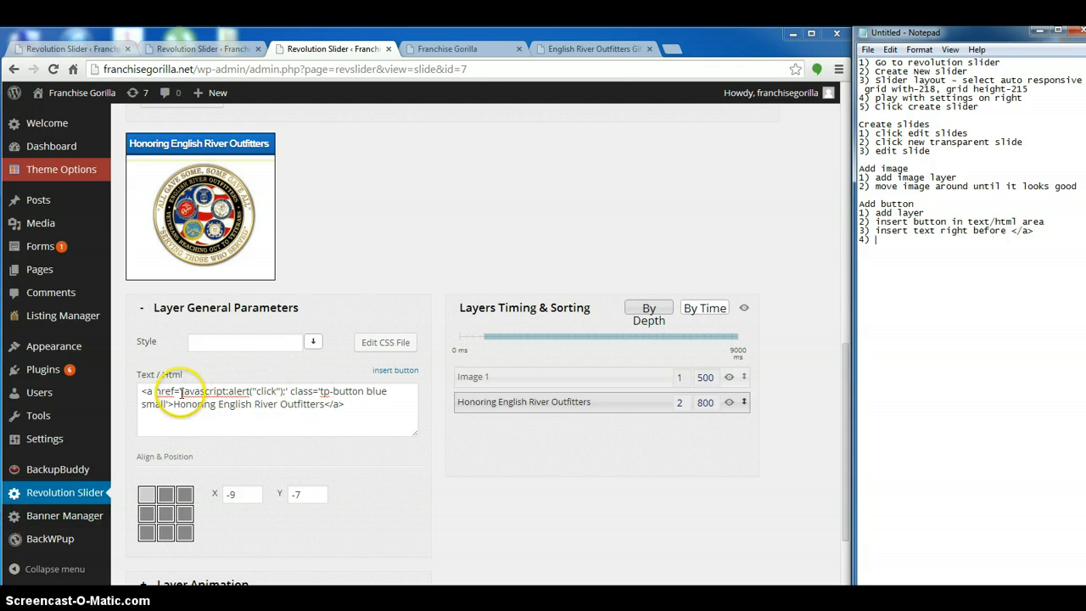
pyautogui.moveTo(181, 392); pyautogui.dragTo(193, 393)
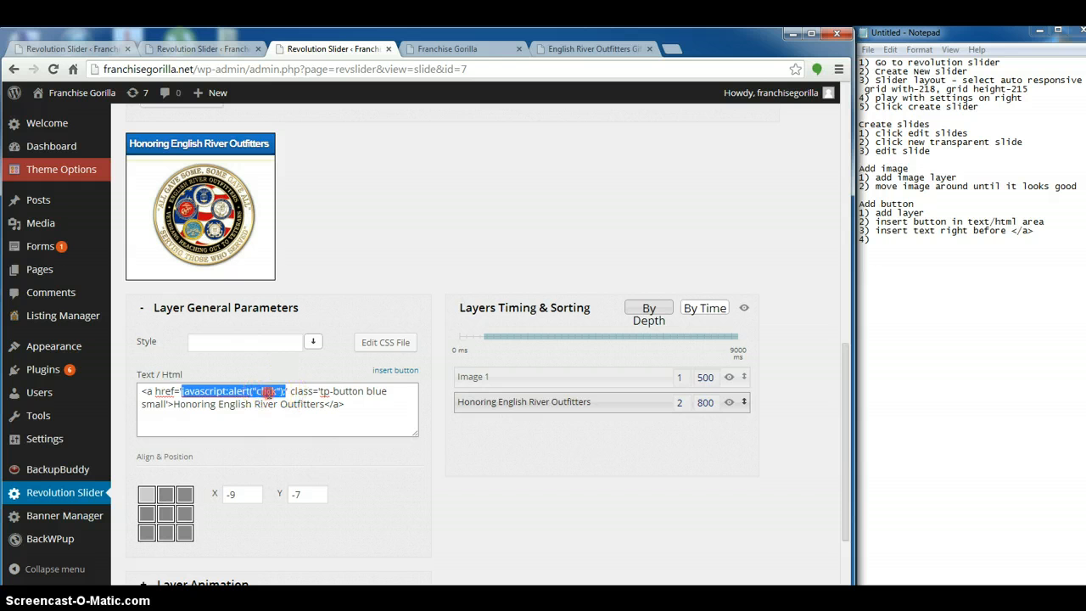
pyautogui.rightClick(268, 392)
pyautogui.click(335, 251)
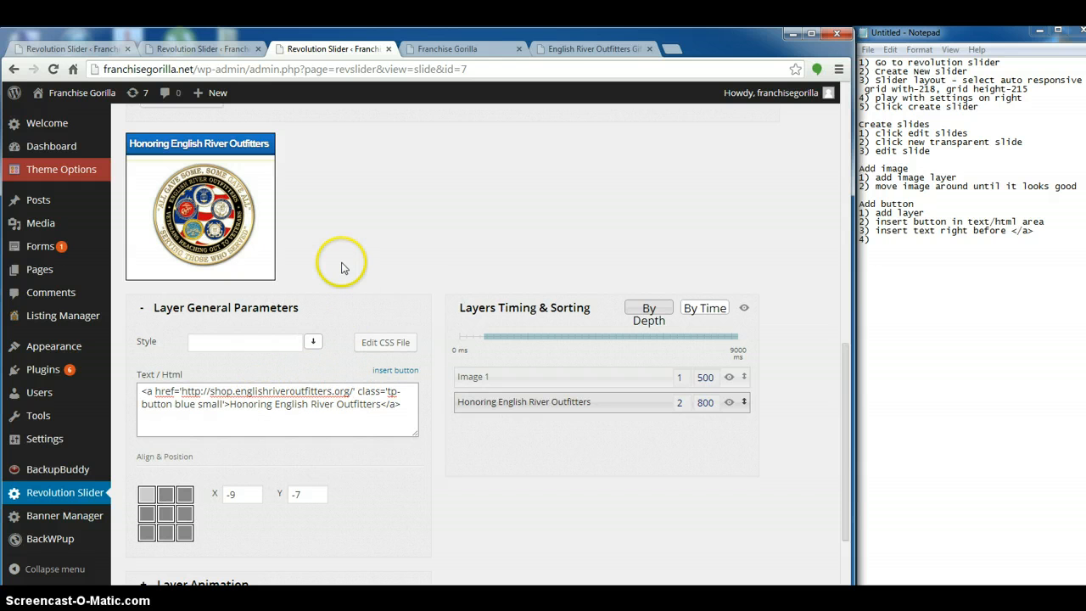
# Complete Notepad item 4 with "paste link between ' '" and nudge the button to X -8, Y -8
pyautogui.click(886, 244)
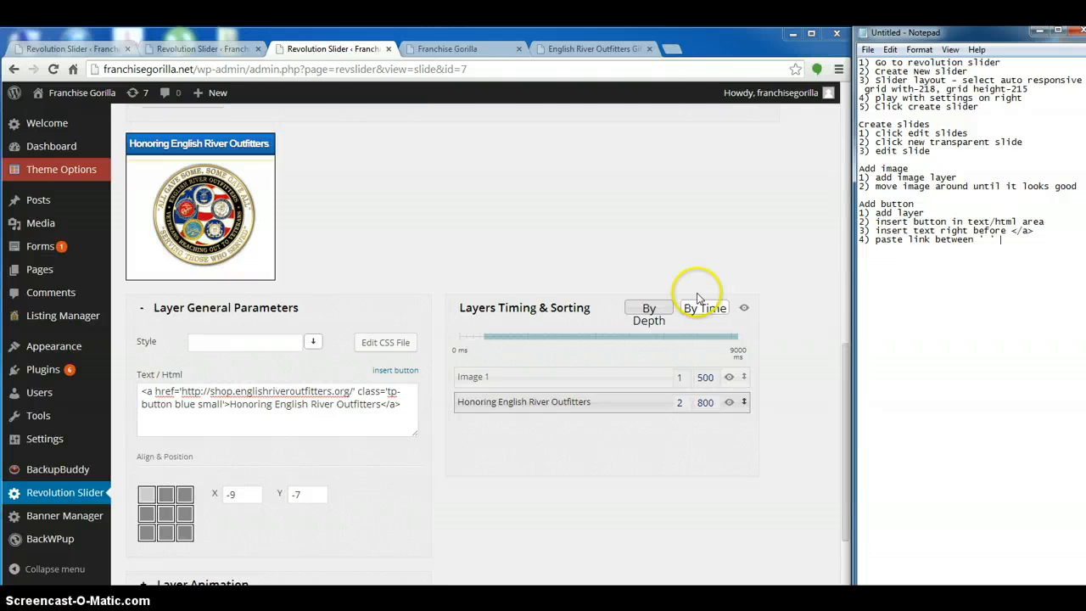
pyautogui.moveTo(262, 156); pyautogui.dragTo(262, 156)
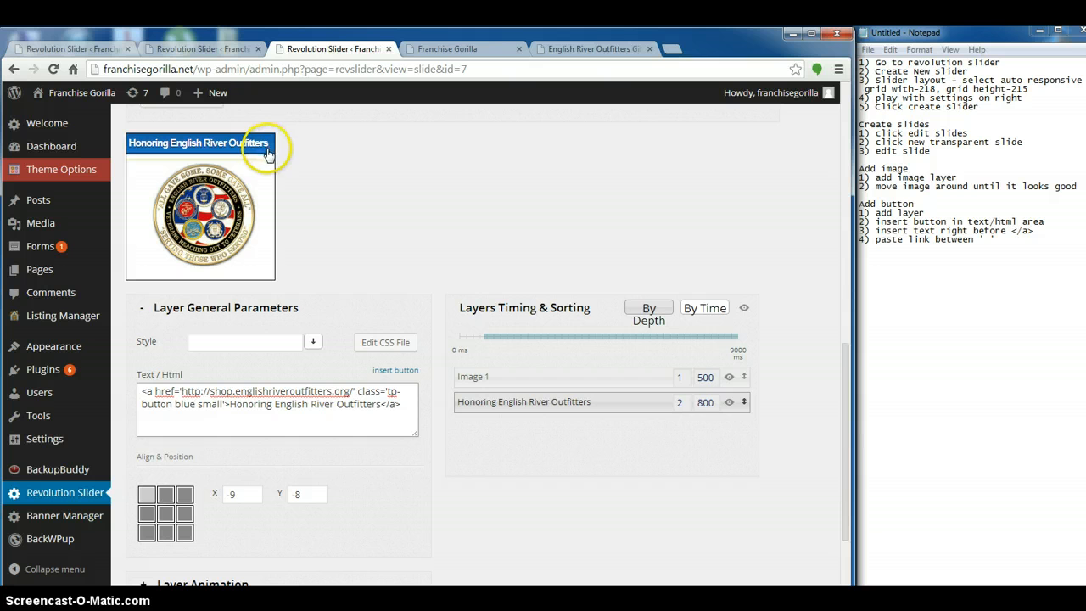
pyautogui.moveTo(265, 152); pyautogui.dragTo(268, 154)
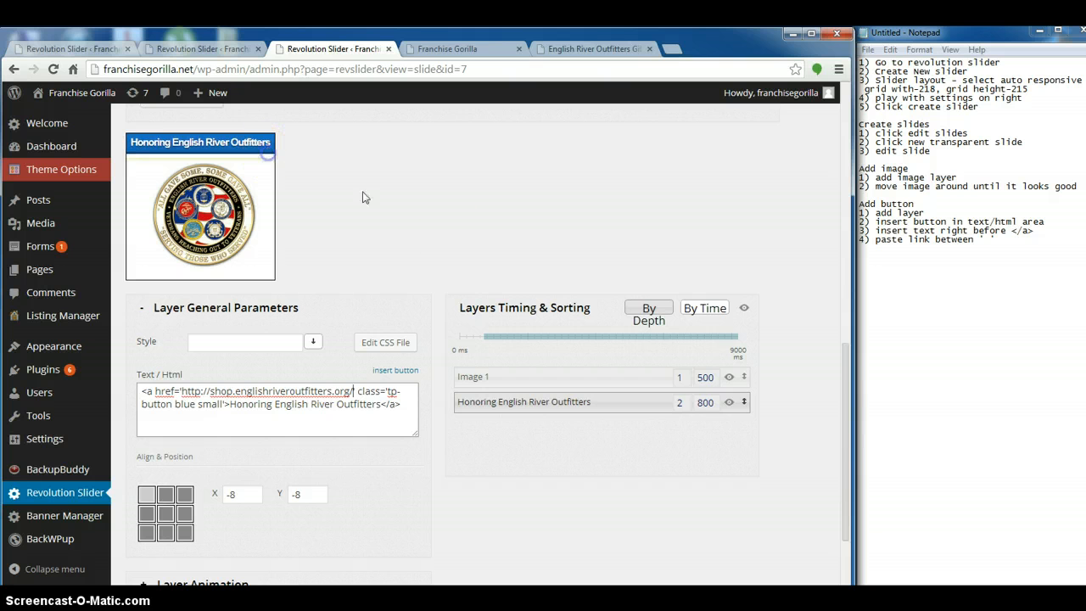
# Update the slide to save the linked Honoring English River Outfitters button
pyautogui.scroll(-2, 380, 262)
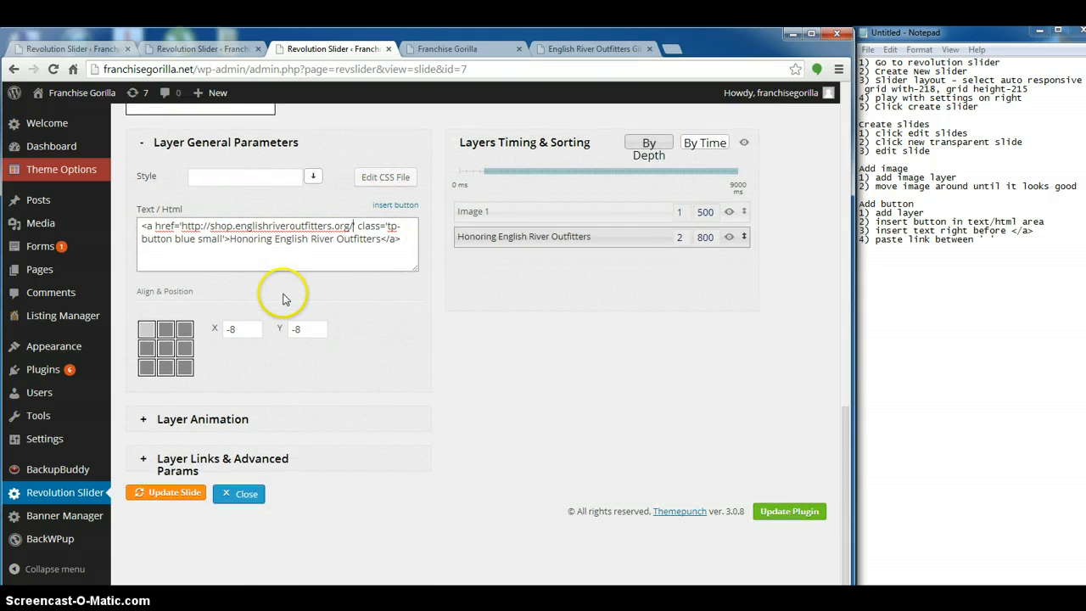
pyautogui.scroll(2, 286, 291)
pyautogui.scroll(-2, 279, 305)
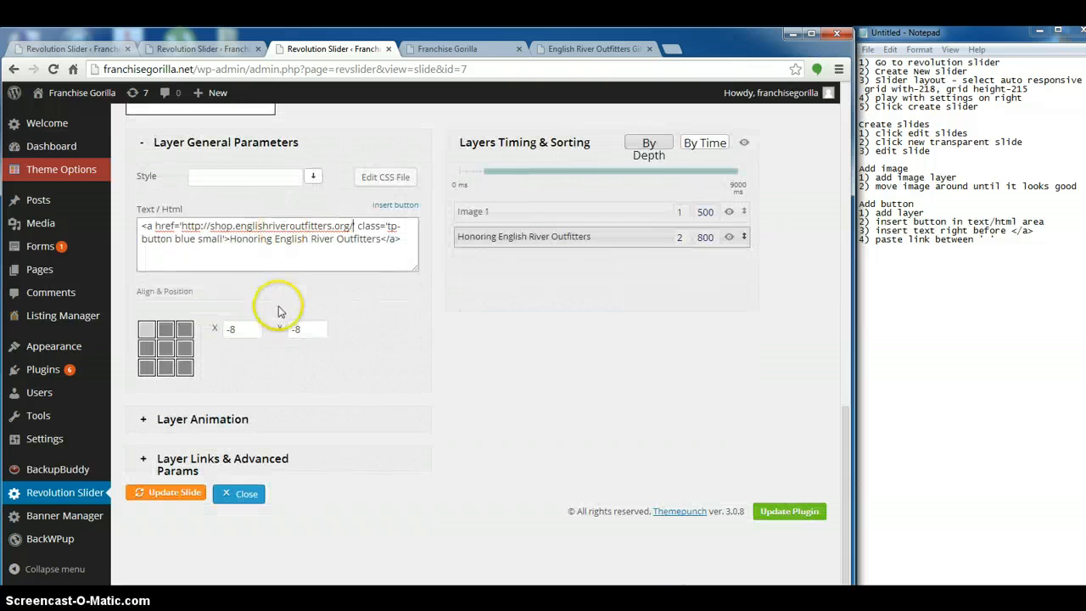
pyautogui.click(167, 495)
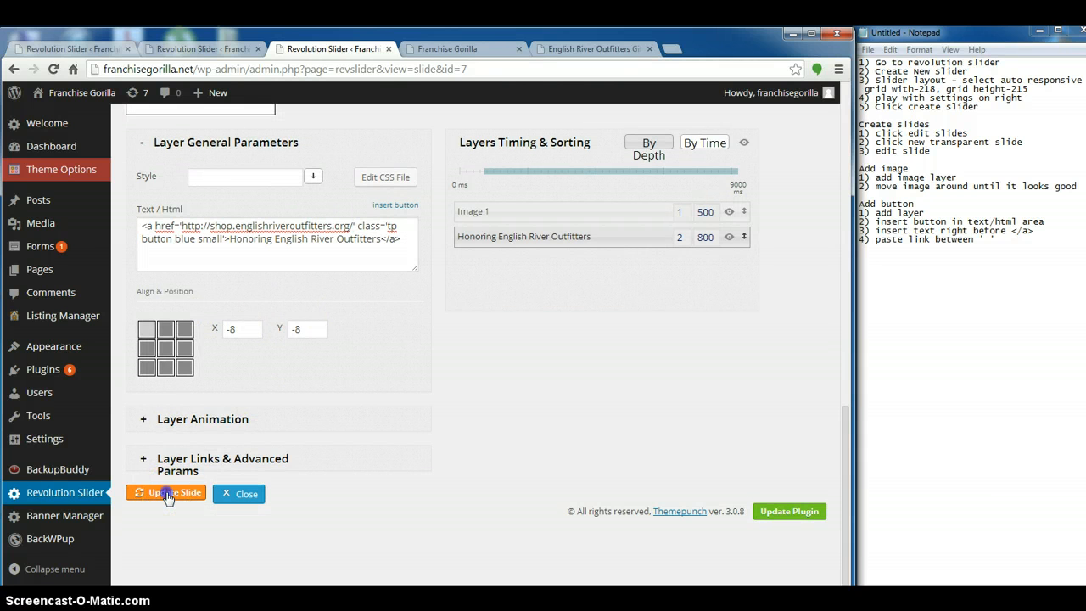
pyautogui.scroll(12, 359, 453)
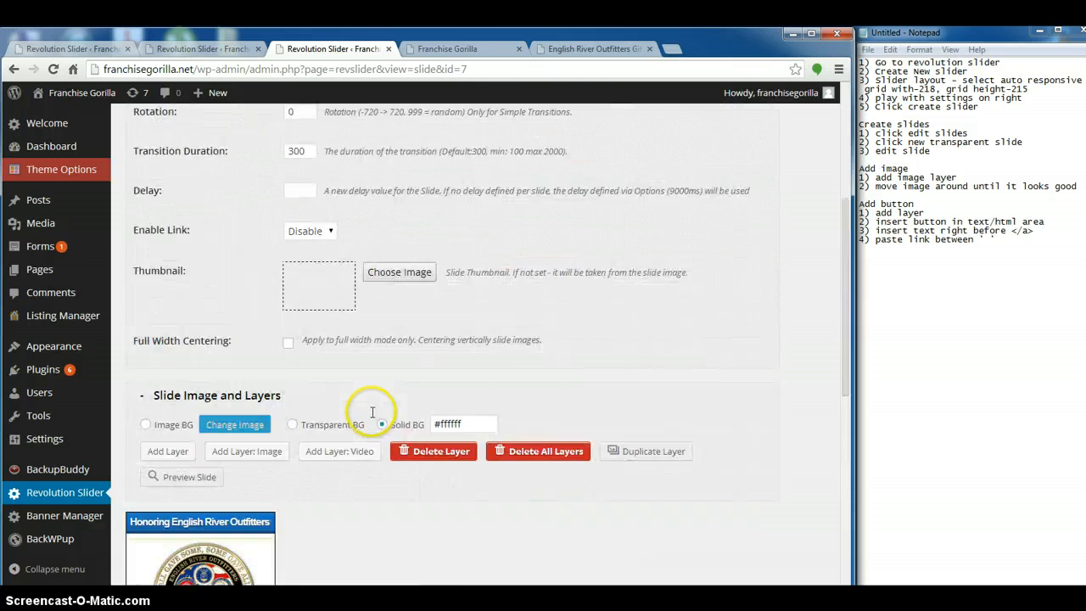
pyautogui.scroll(-6, 195, 286)
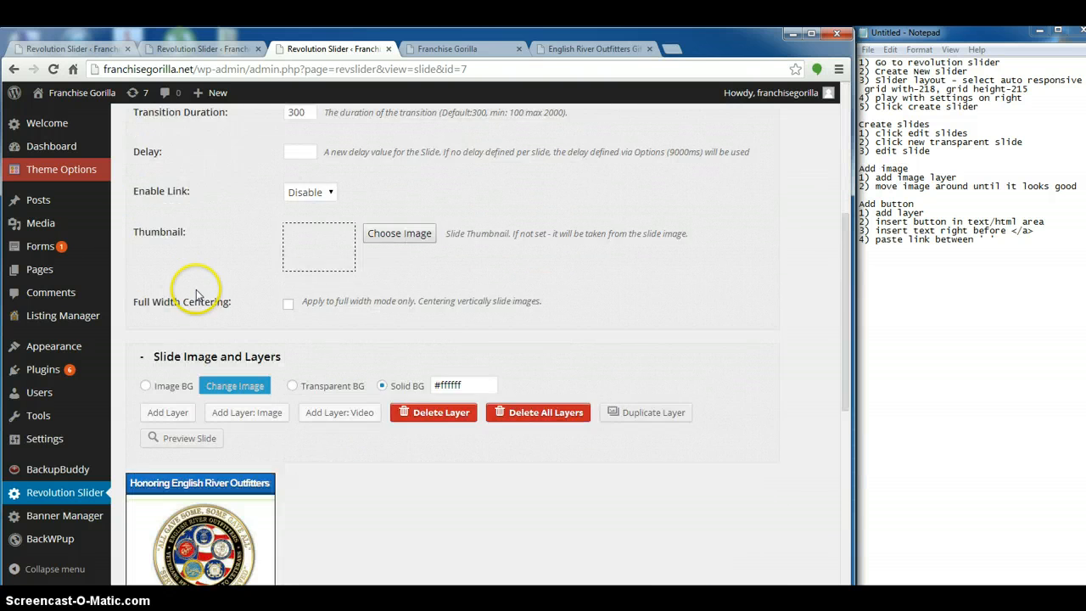
pyautogui.scroll(-1, 339, 320)
pyautogui.scroll(8, 347, 323)
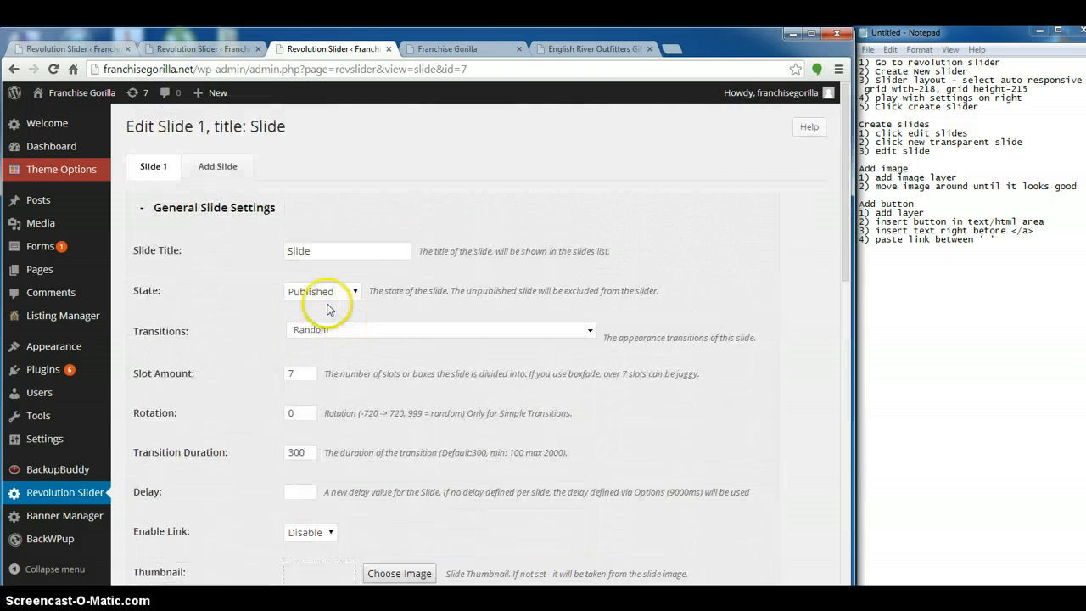
# Add a "To add slider to sidebar:" section with "Appearance - widgets" in Notepad and open the site's Widgets page
pyautogui.click(443, 49)
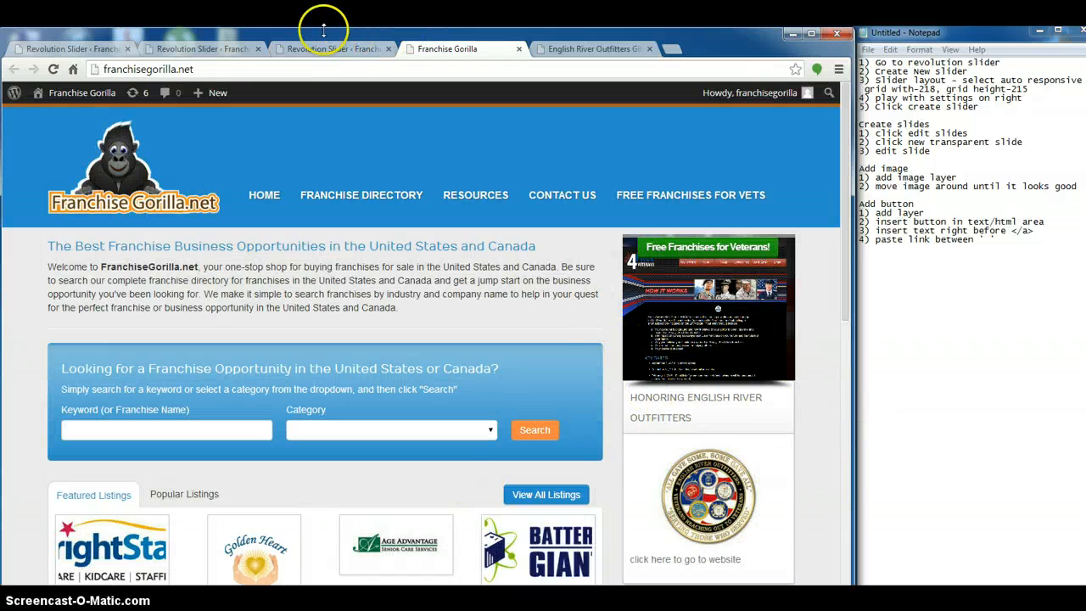
pyautogui.click(331, 49)
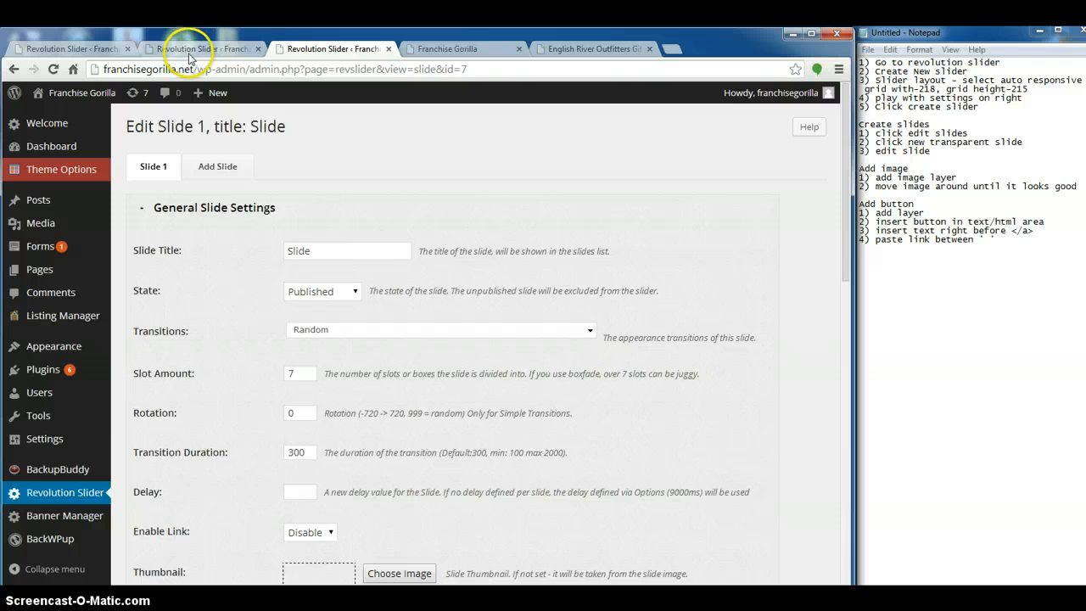
pyautogui.click(1030, 242)
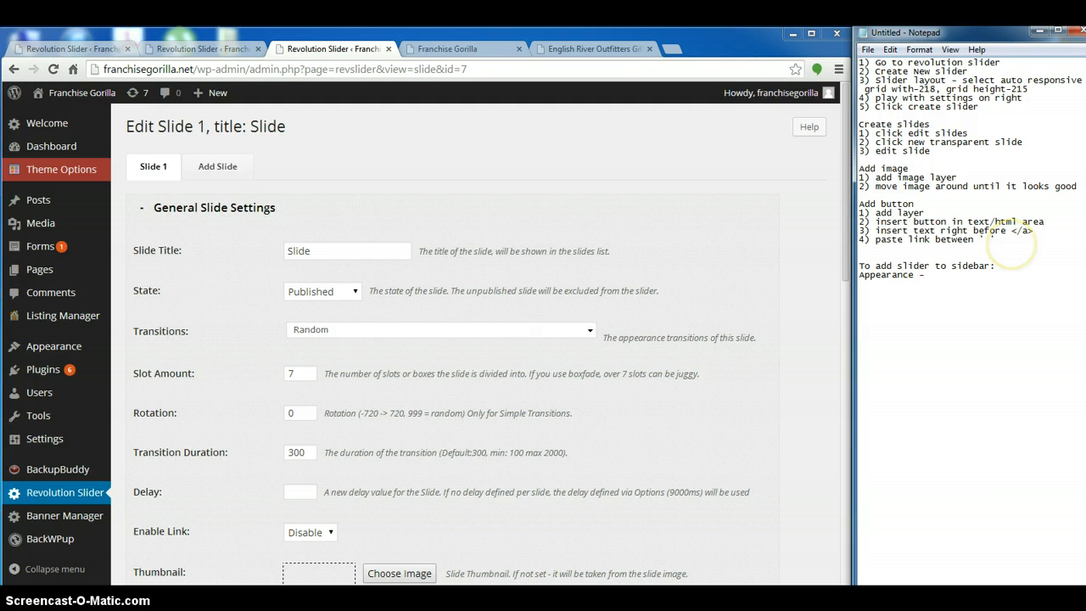
pyautogui.write('widgets')
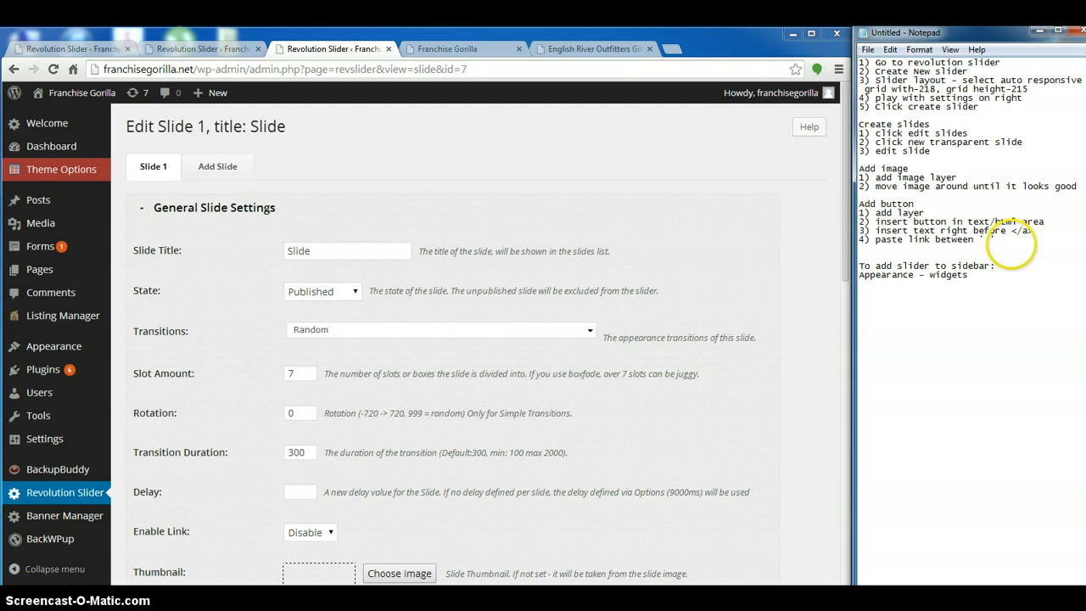
pyautogui.moveTo(47, 344)
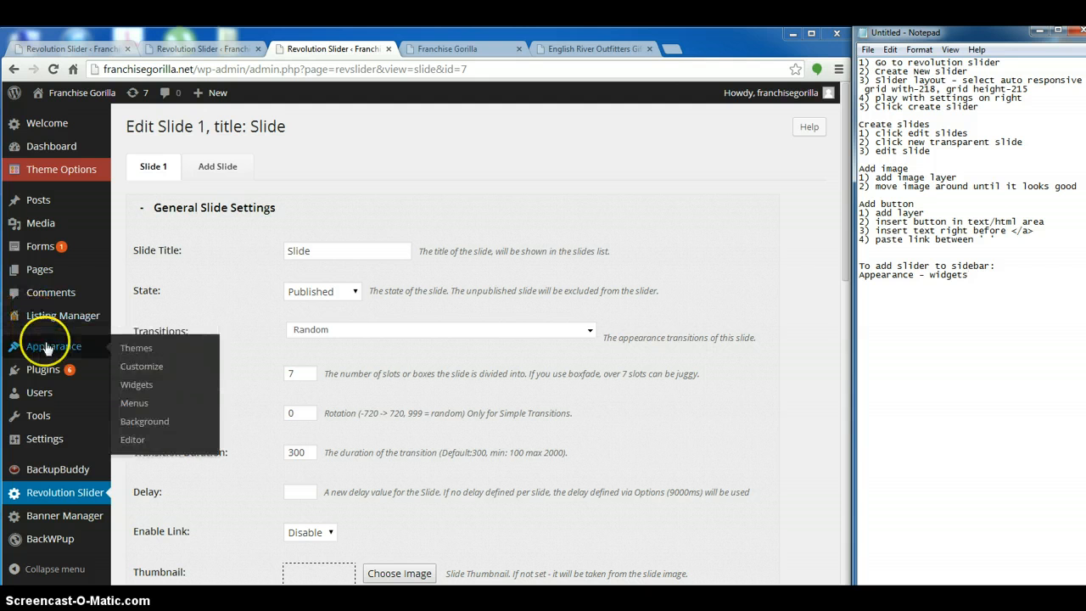
pyautogui.click(140, 384)
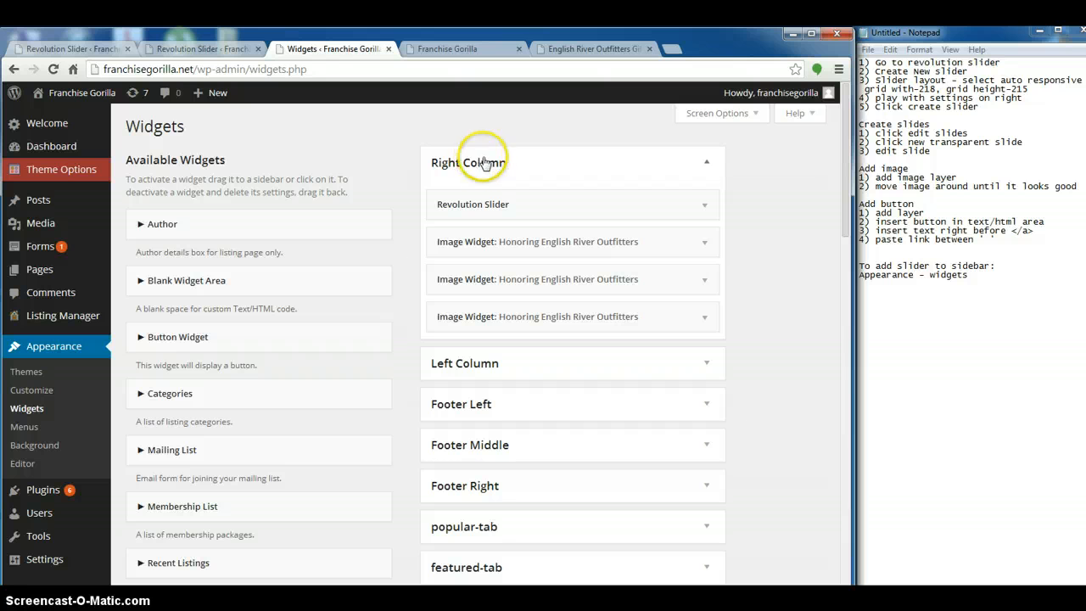
# Check the sidebar on the Franchise Gorilla home page and begin the Notepad line "under right column, add"
pyautogui.click(965, 275)
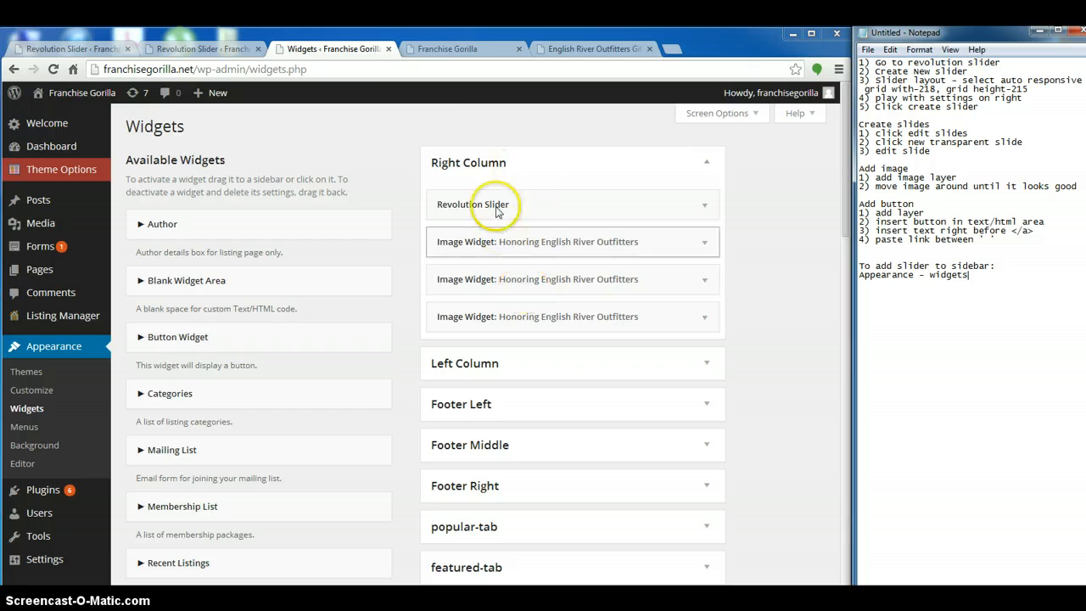
pyautogui.click(452, 47)
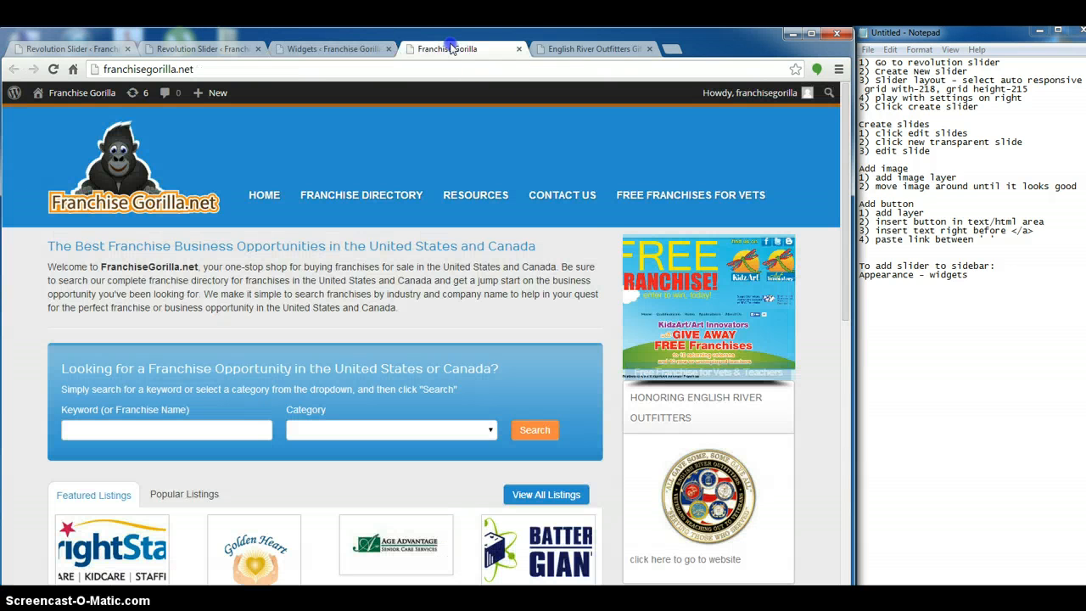
pyautogui.scroll(-7, 711, 349)
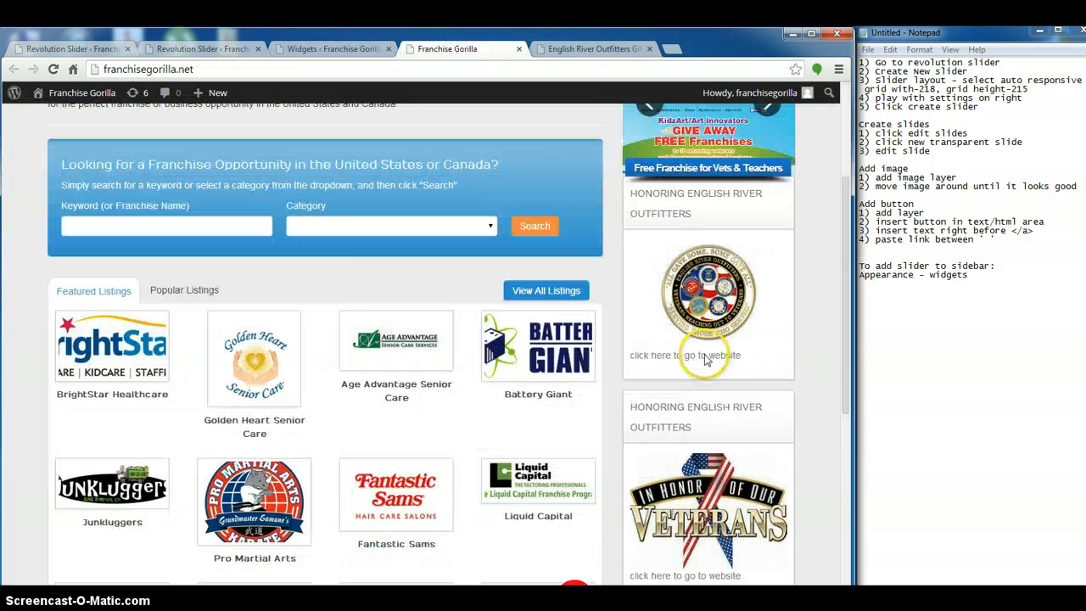
pyautogui.scroll(7, 692, 345)
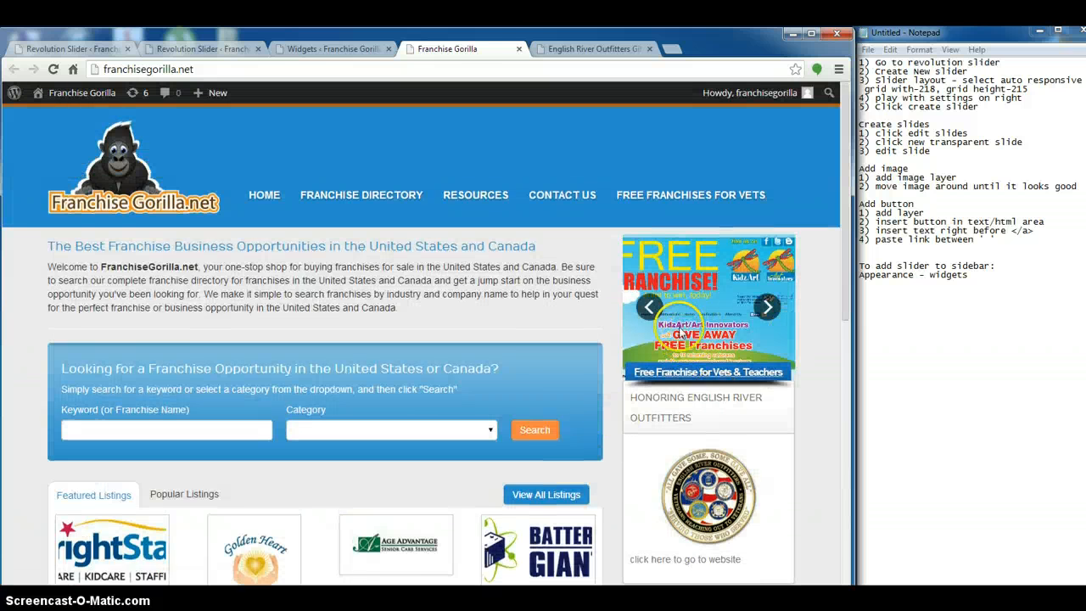
pyautogui.click(291, 48)
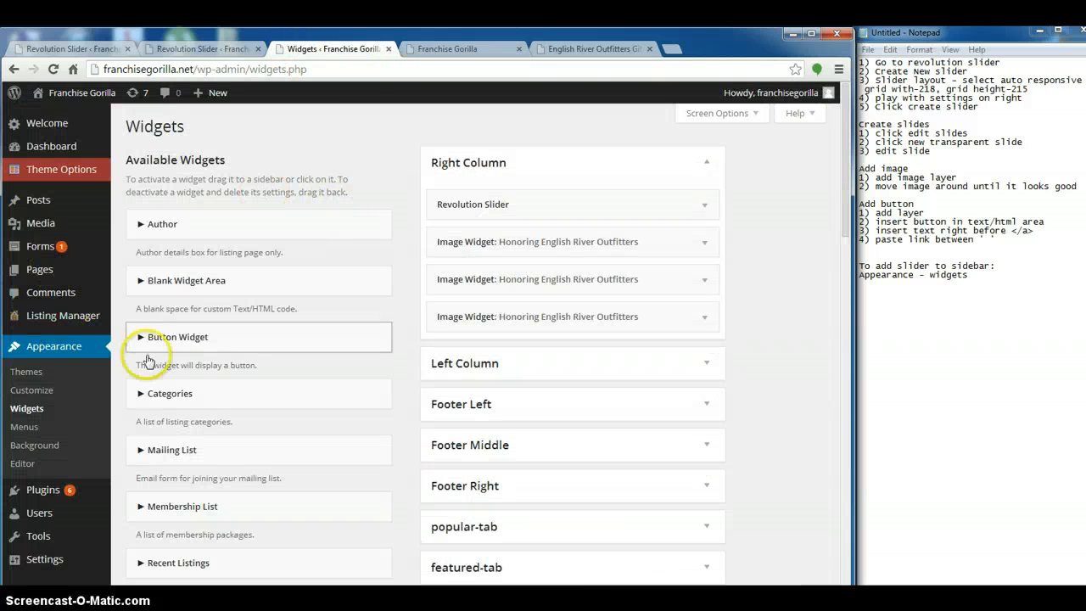
pyautogui.click(977, 279)
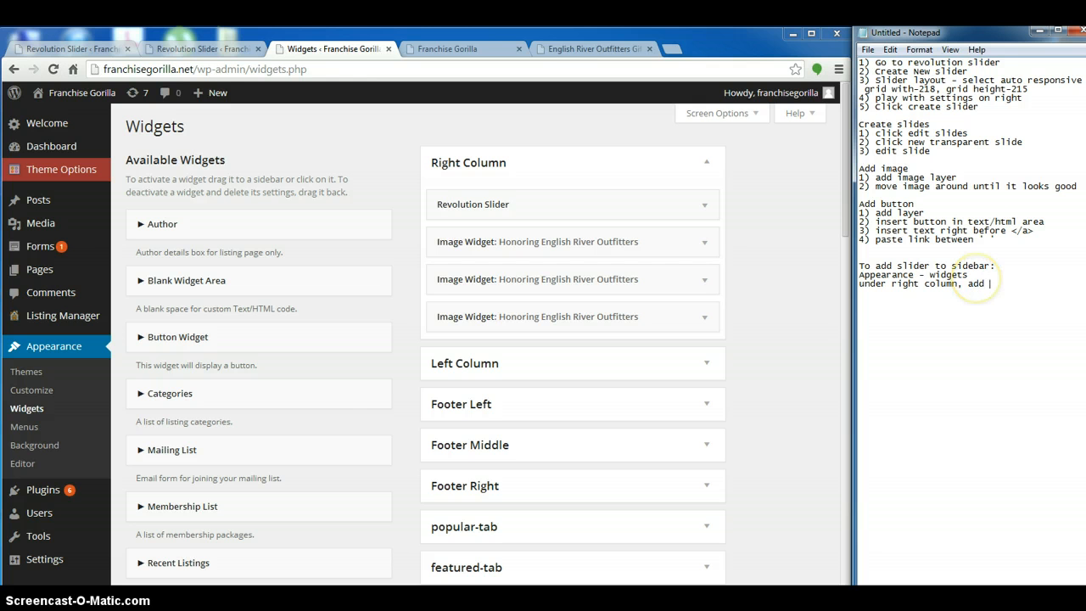
# Add a Revolution Slider widget to the Right Column, directly below the existing Revolution Slider widget
pyautogui.click(758, 398)
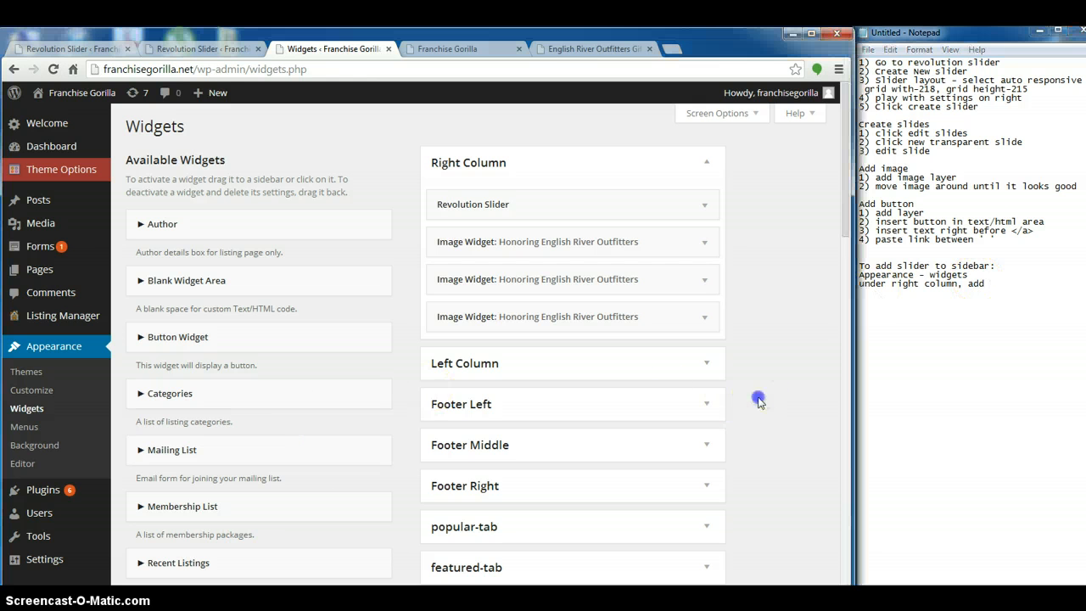
pyautogui.scroll(-5, 266, 407)
pyautogui.scroll(5, 271, 407)
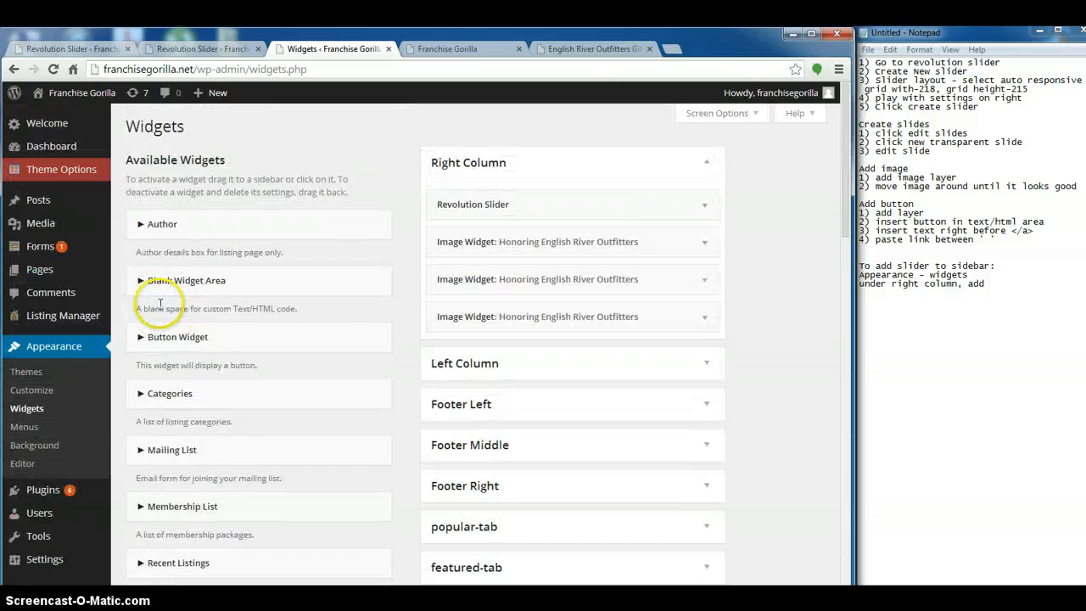
pyautogui.scroll(-1, 545, 145)
pyautogui.scroll(1, 293, 348)
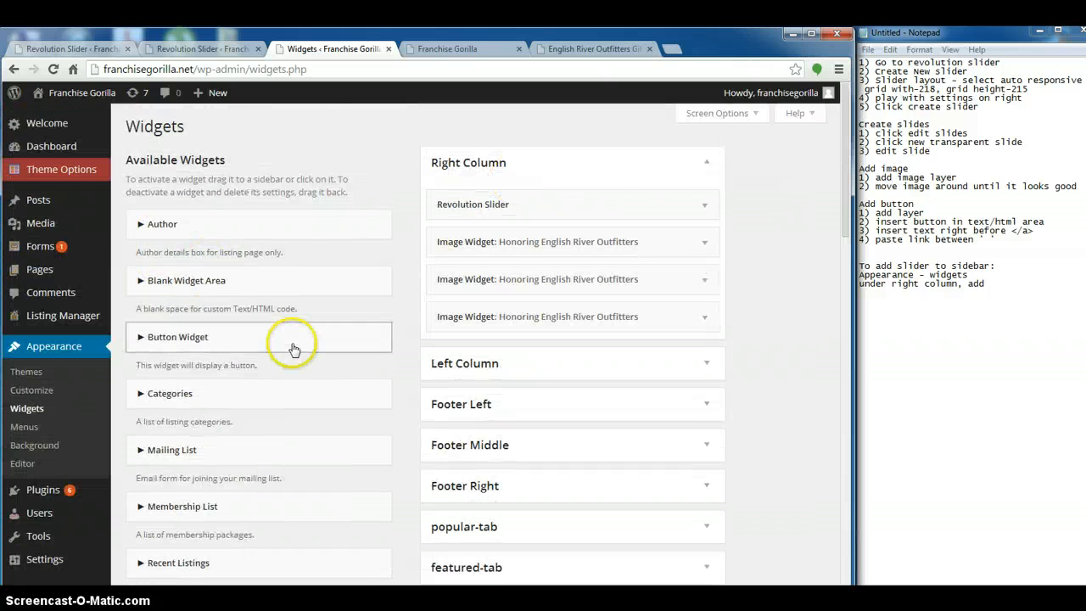
pyautogui.scroll(-6, 195, 437)
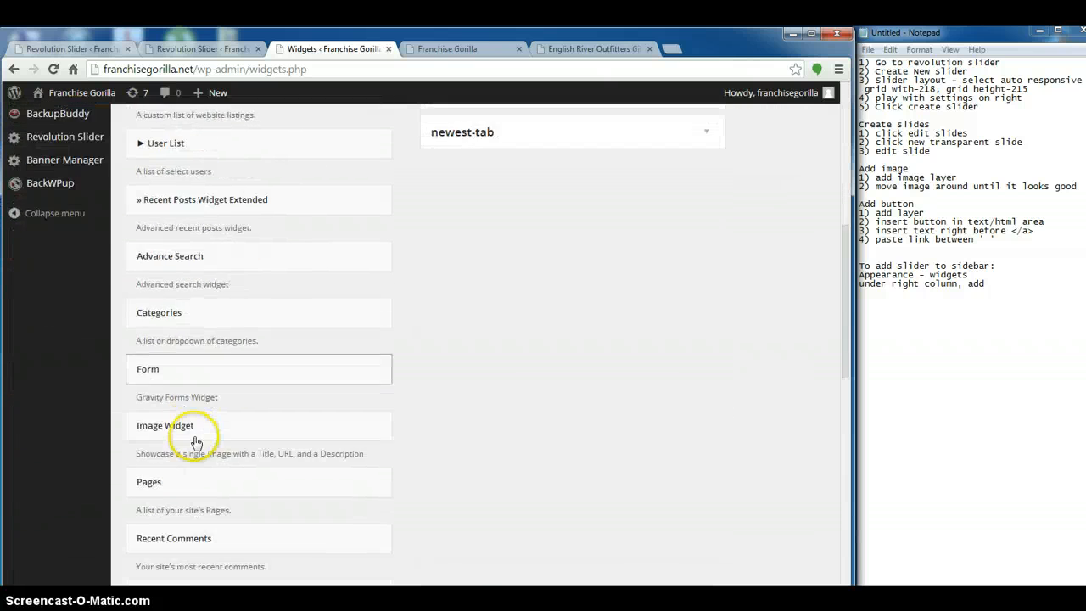
pyautogui.scroll(-3, 196, 441)
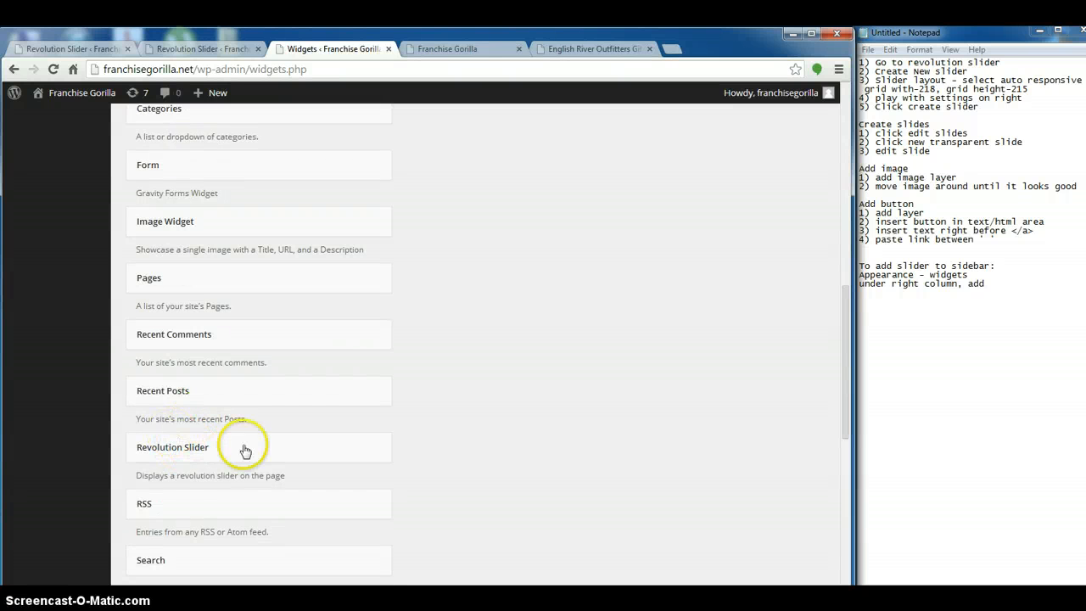
pyautogui.moveTo(244, 451); pyautogui.dragTo(486, 240)
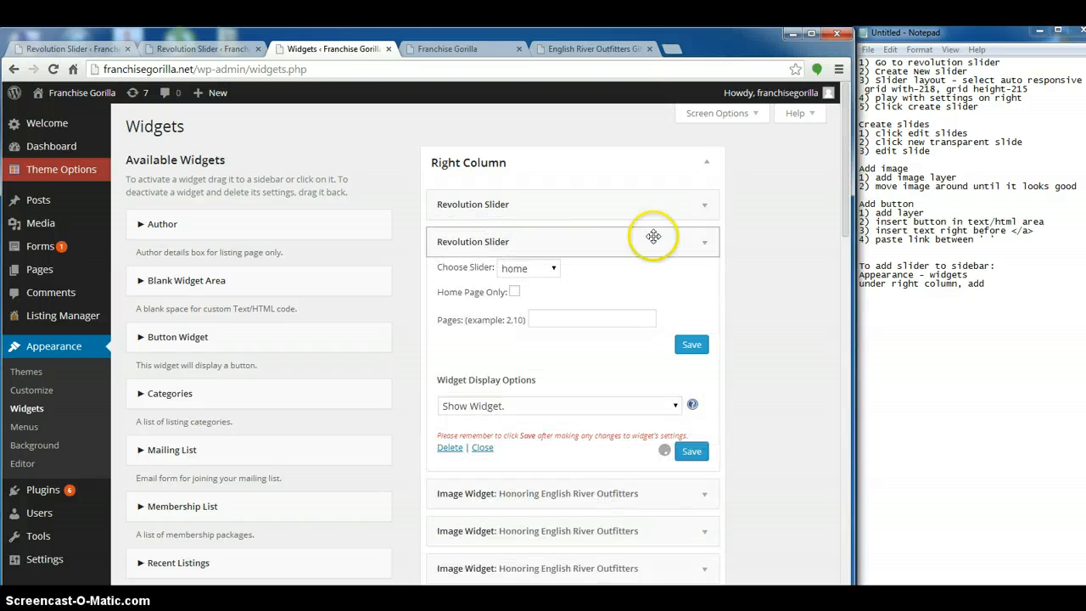
# Complete the Notepad line with "revolution slider" and add "choose slider" below it
pyautogui.click(986, 284)
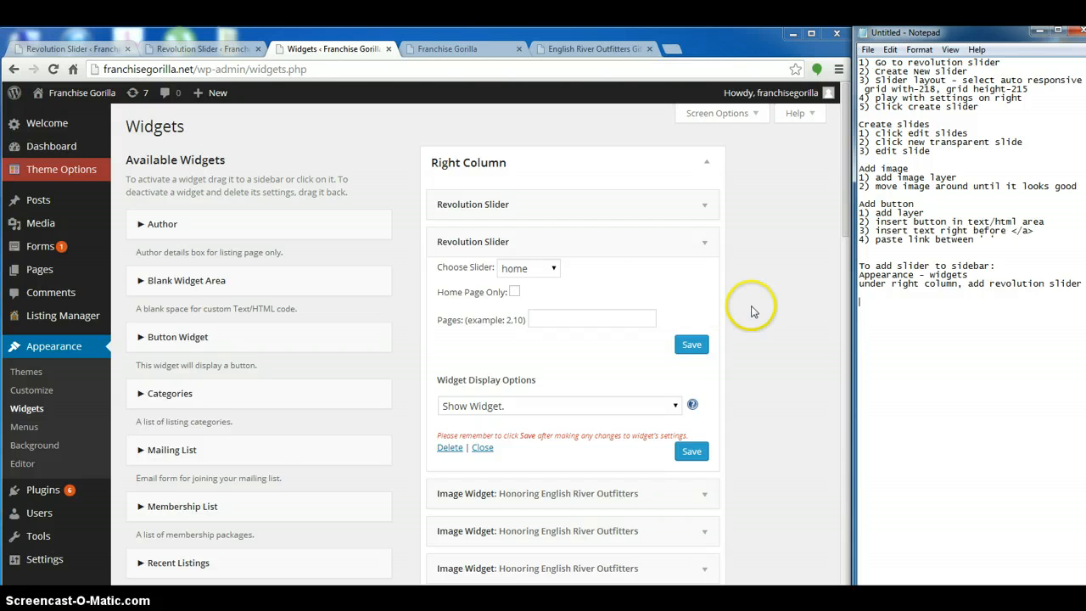
pyautogui.click(521, 269)
pyautogui.click(724, 265)
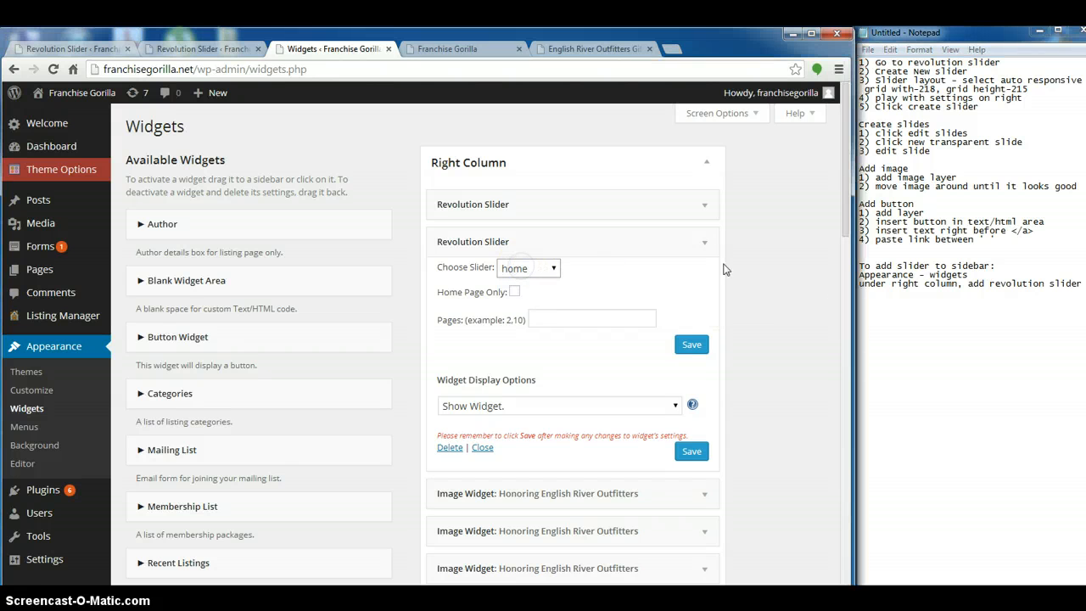
pyautogui.click(867, 302)
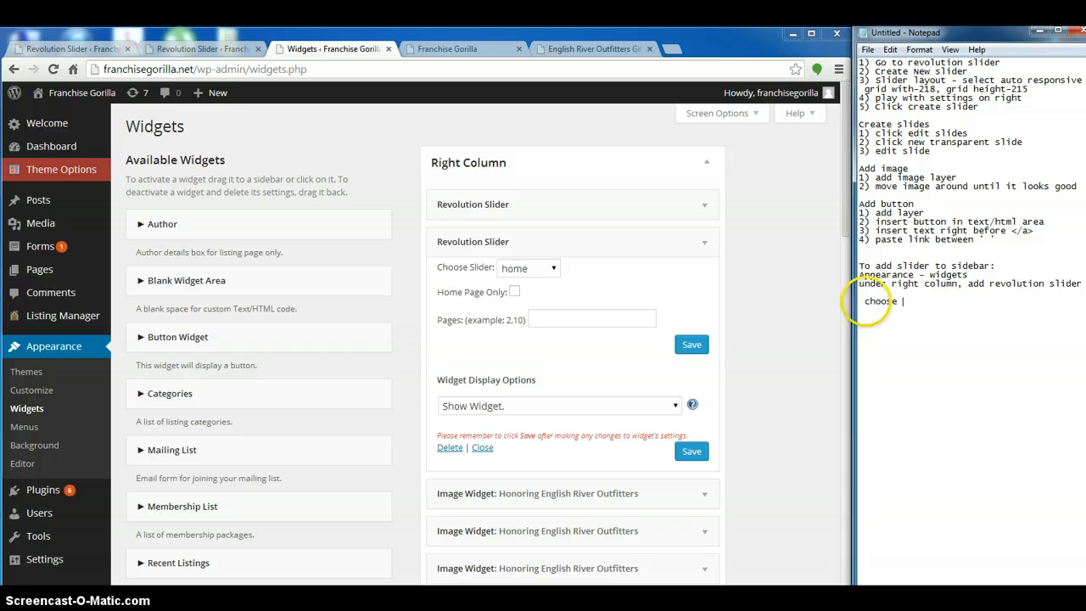
# Set the new Revolution Slider widget to display the Outfitters slider and save it
pyautogui.click(545, 268)
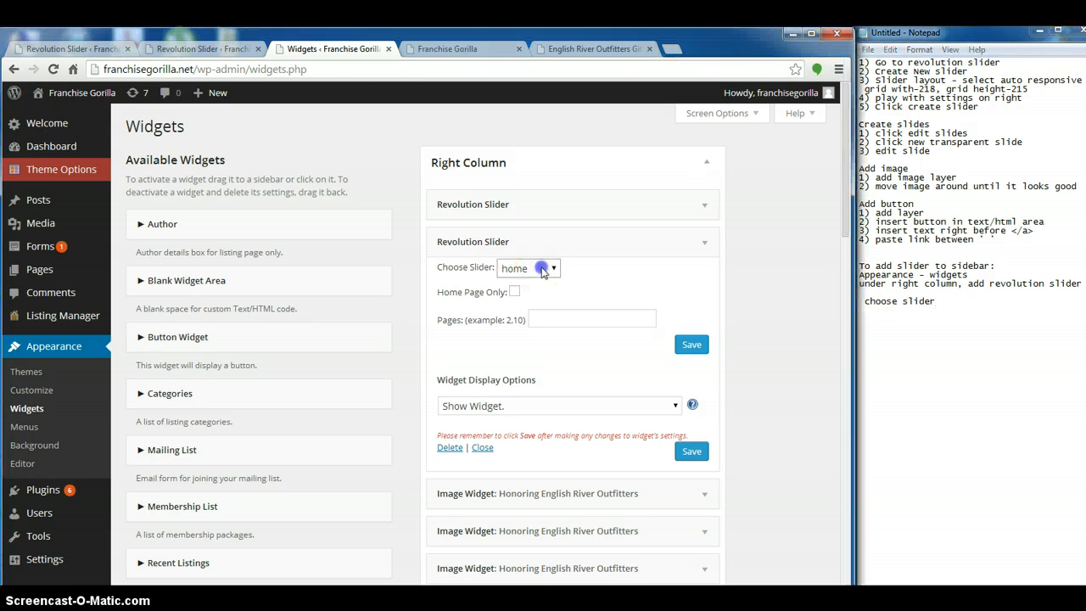
pyautogui.click(530, 293)
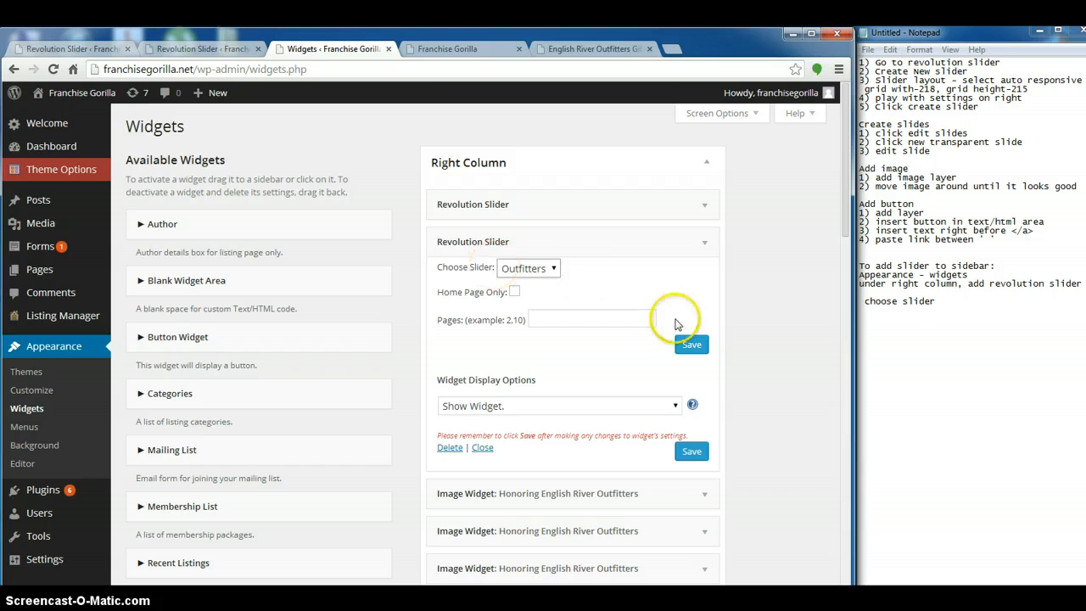
pyautogui.click(473, 148)
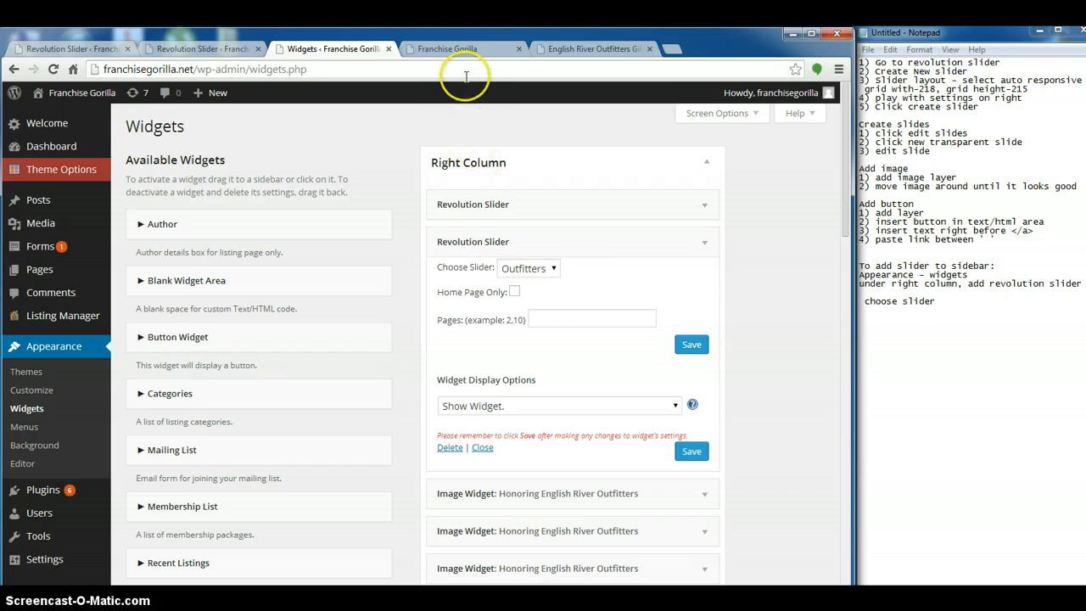
# Examine the Outfitters slider and the Honoring English River Outfitters image widgets in the home page's sidebar
pyautogui.click(449, 55)
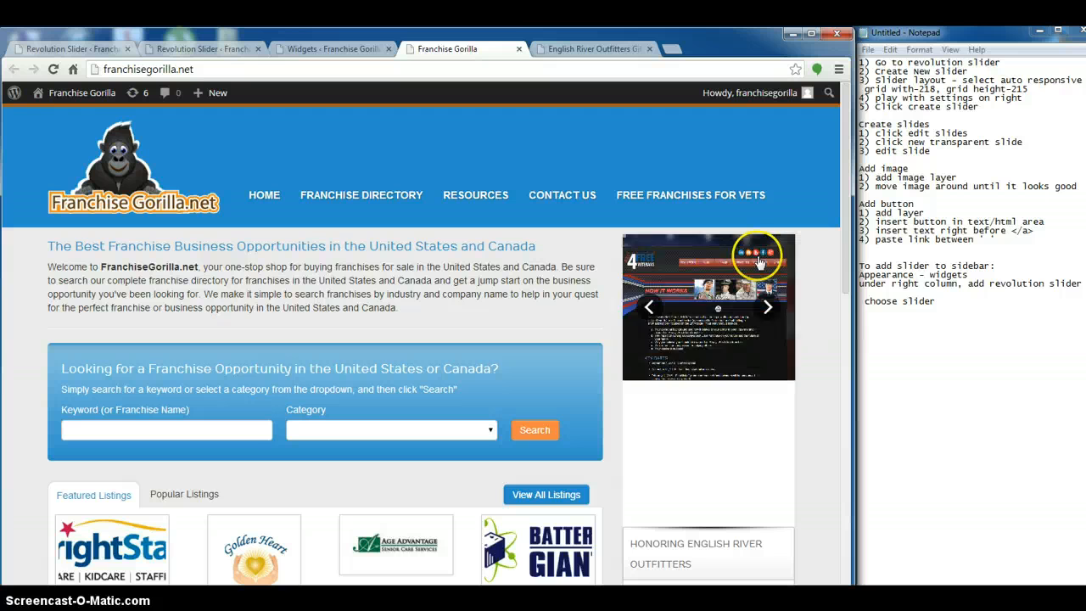
pyautogui.scroll(-1, 817, 390)
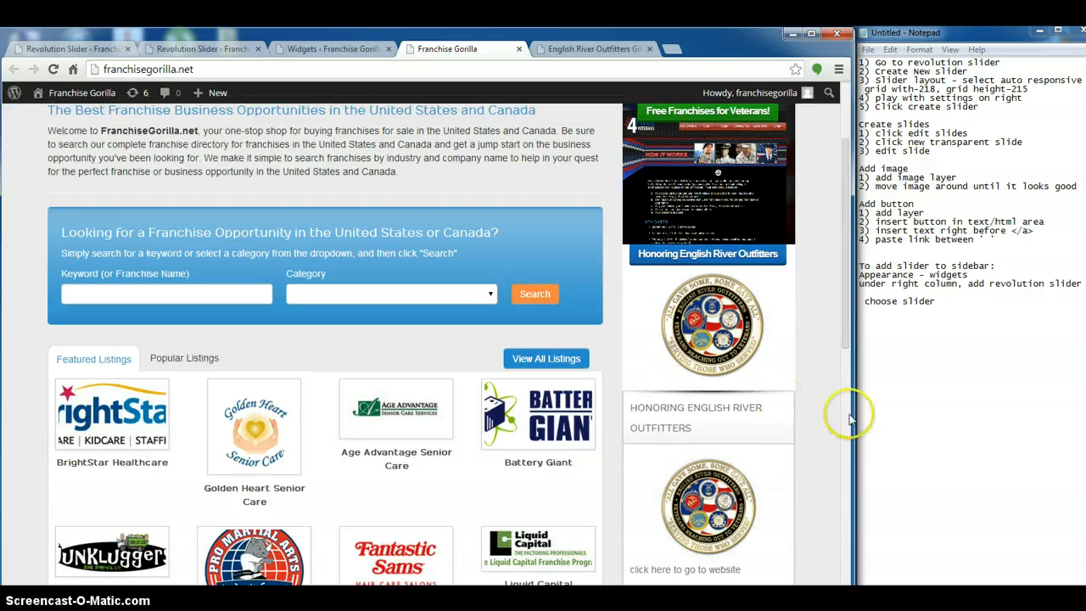
pyautogui.scroll(1, 797, 395)
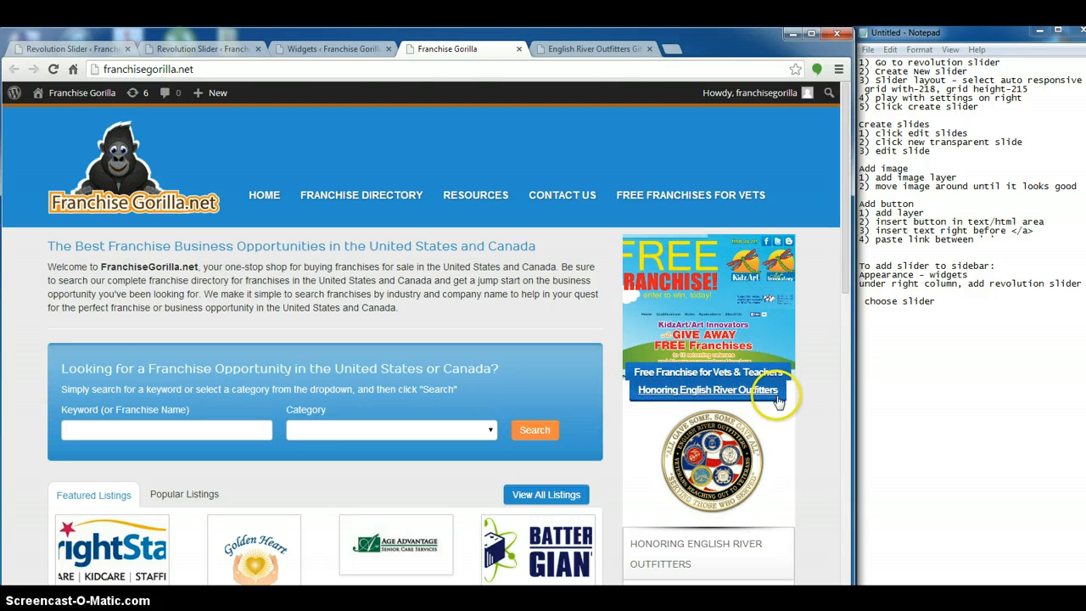
pyautogui.scroll(-10, 778, 402)
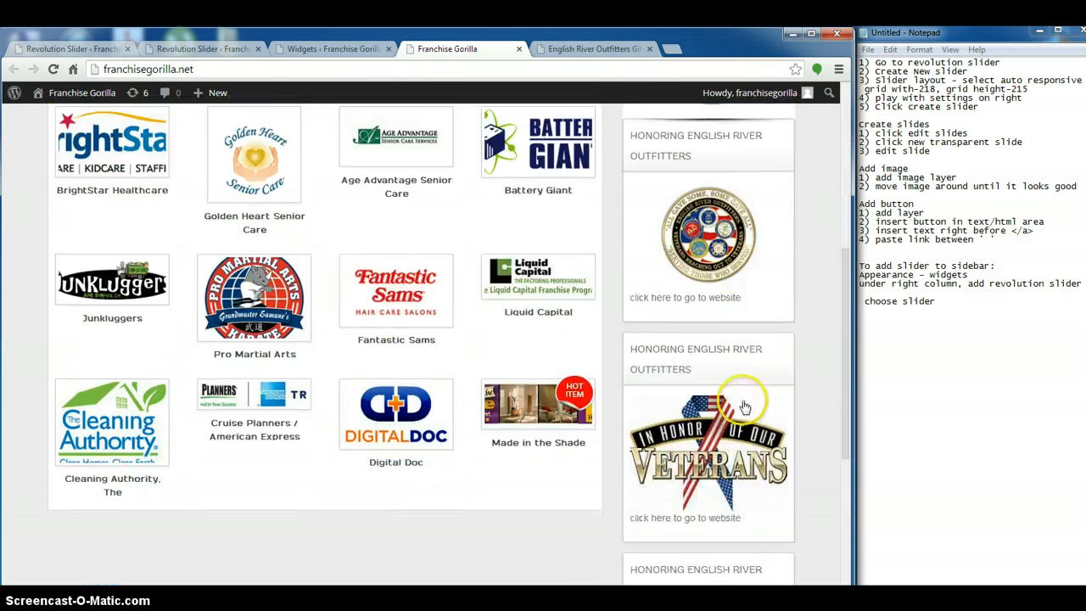
pyautogui.scroll(5, 744, 395)
pyautogui.scroll(-3, 727, 393)
pyautogui.scroll(8, 727, 364)
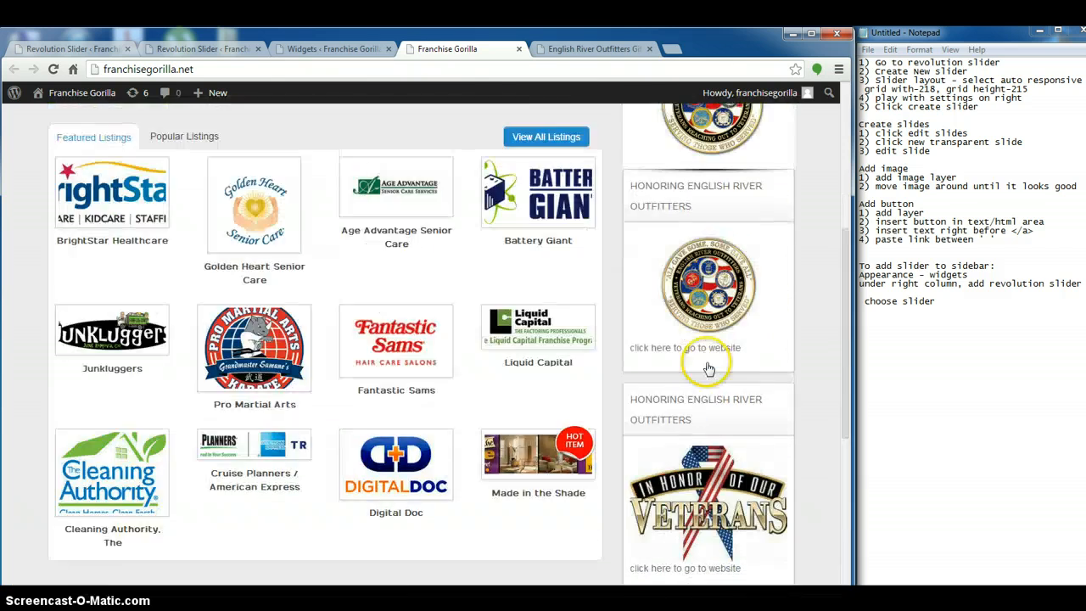
# Delete the first Honoring English River Outfitters image widget, which shows the round emblem, from the Right Column
pyautogui.scroll(-4, 744, 432)
pyautogui.scroll(3, 744, 433)
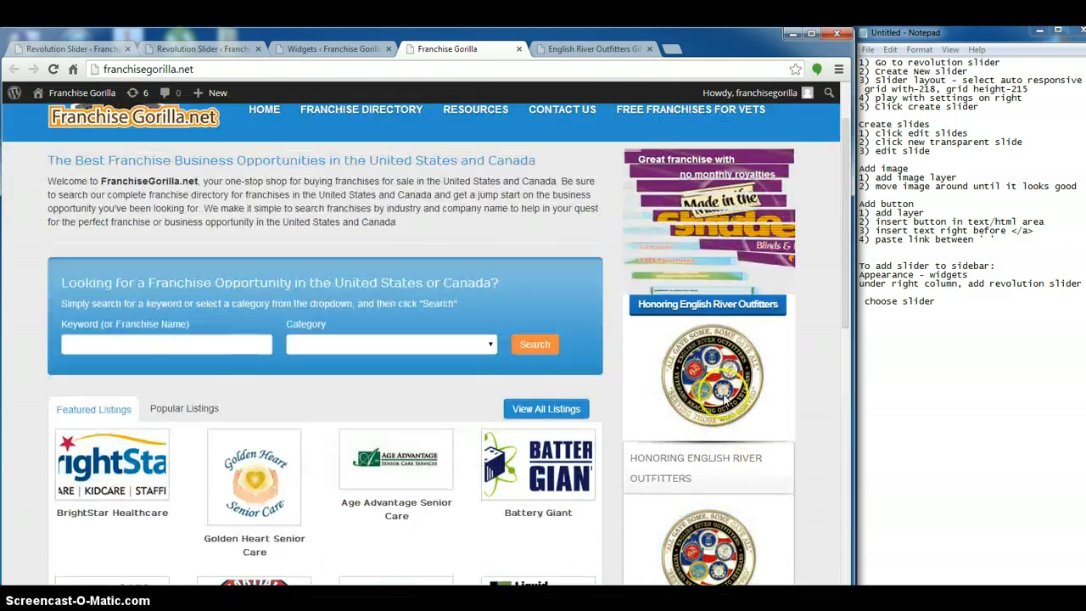
pyautogui.scroll(-4, 744, 437)
pyautogui.scroll(3, 741, 359)
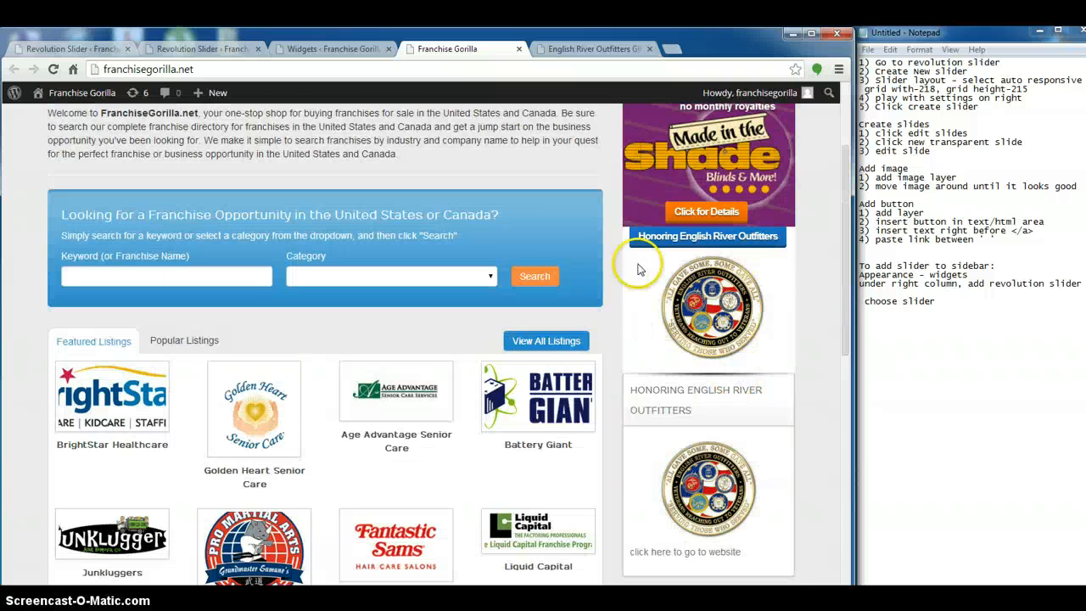
pyautogui.click(332, 42)
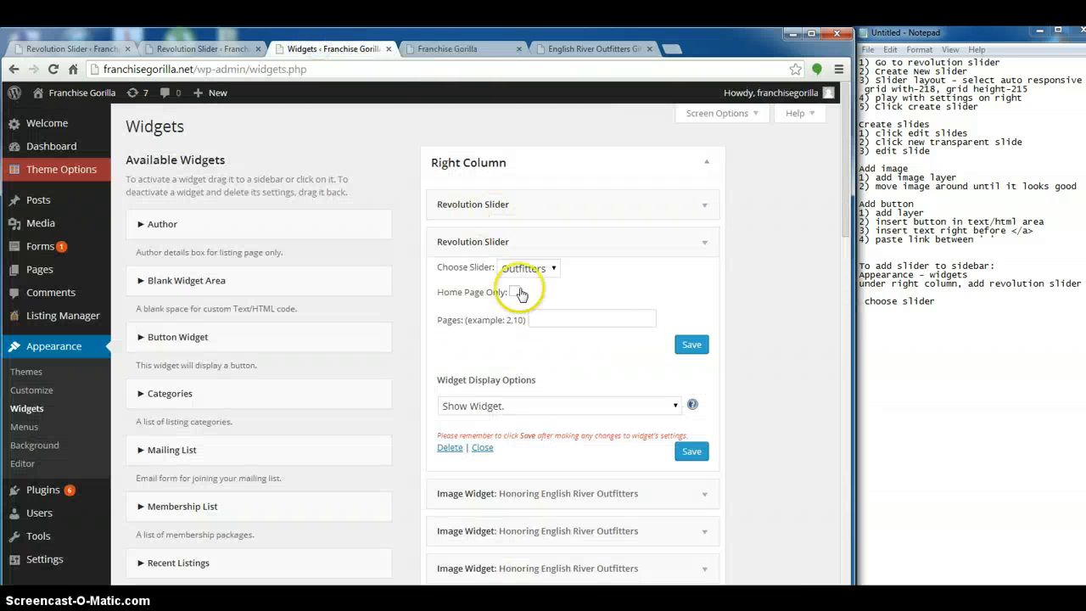
pyautogui.click(703, 240)
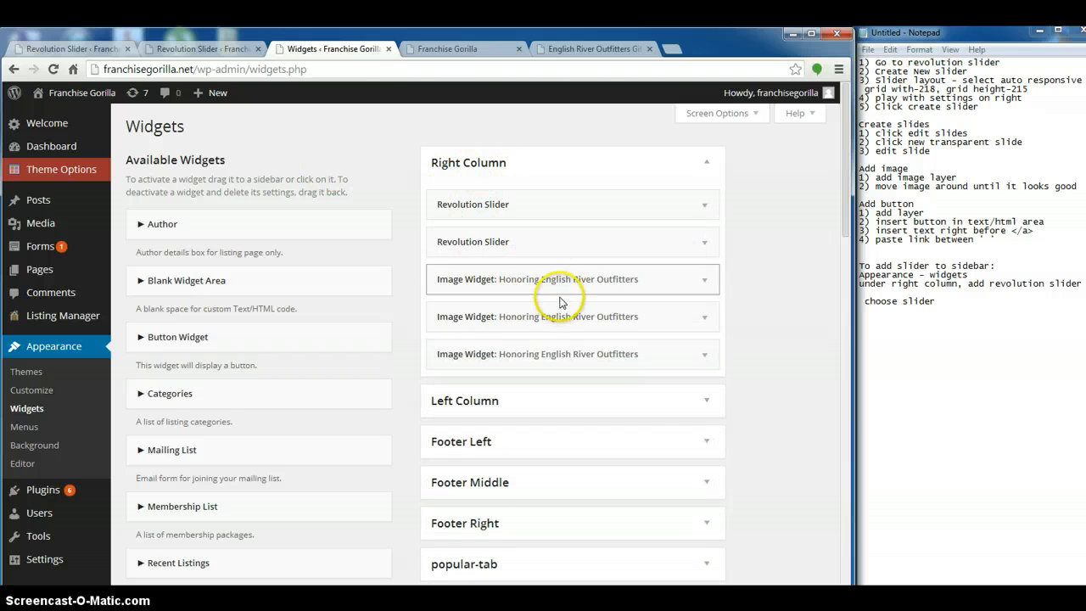
pyautogui.moveTo(570, 285)
pyautogui.mouseDown()
pyautogui.moveTo(161, 318)
pyautogui.moveTo(218, 364)
pyautogui.moveTo(548, 249)
pyautogui.moveTo(567, 288)
pyautogui.mouseUp()
pyautogui.click(704, 280)
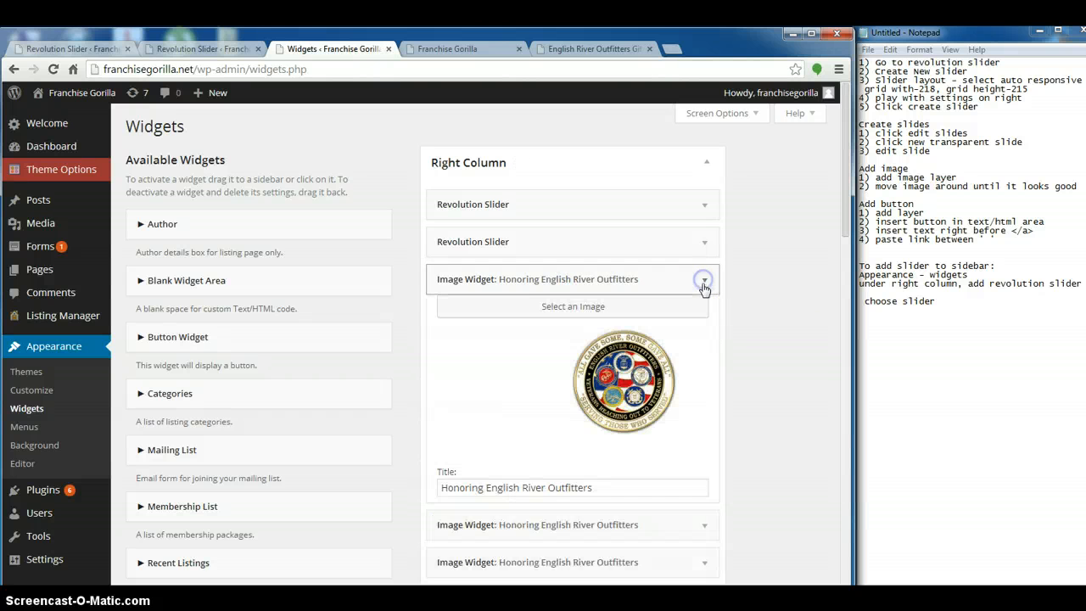
pyautogui.scroll(-5, 653, 399)
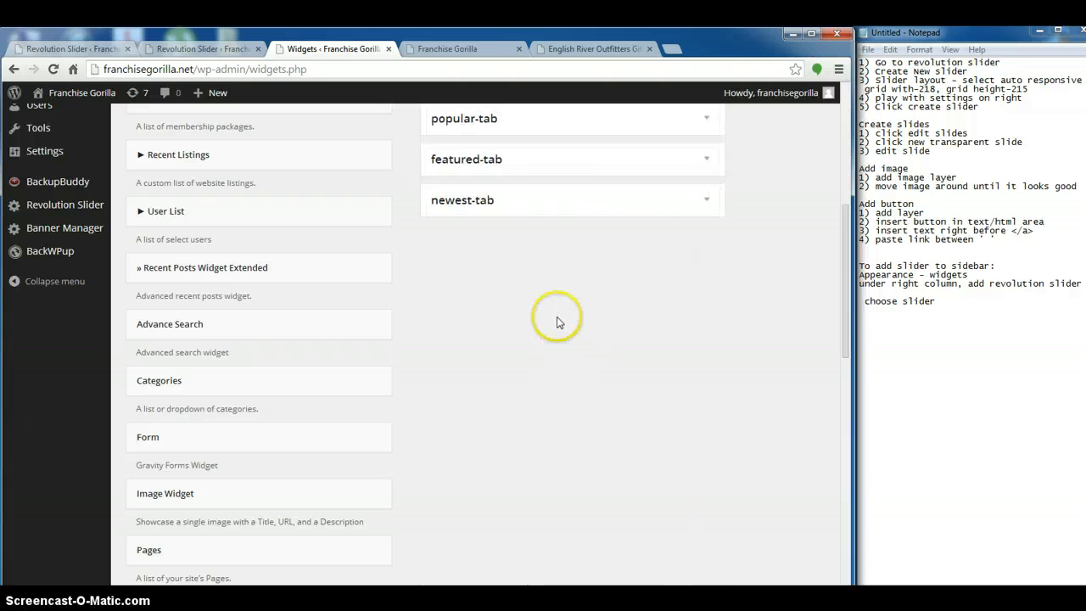
pyautogui.scroll(6, 552, 320)
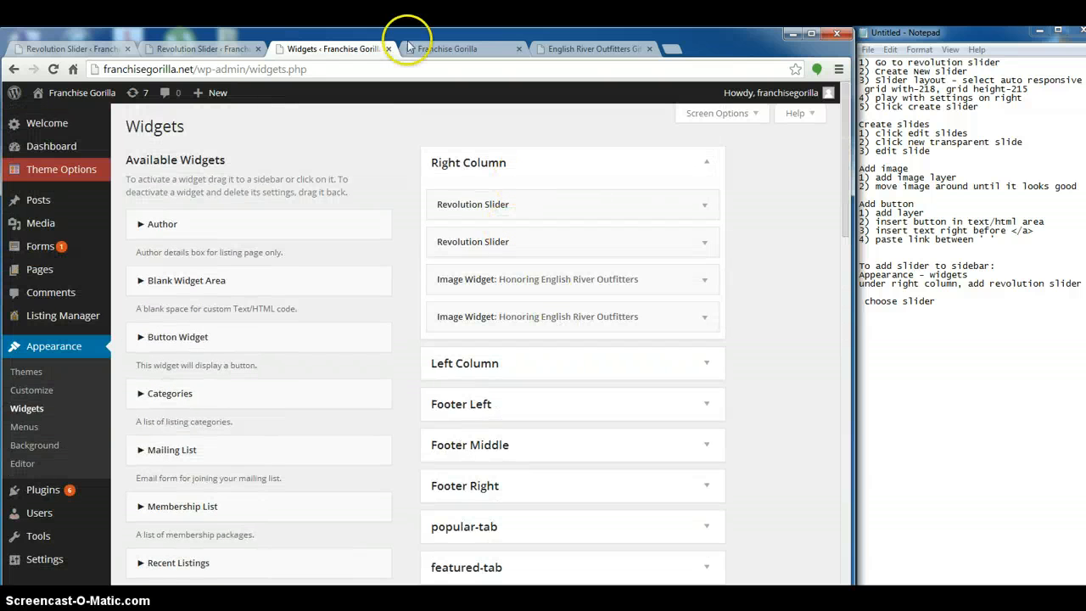
# Reload the home page and examine the sidebar's two sliders and the remaining Veterans and American Heroes image widgets
pyautogui.click(431, 48)
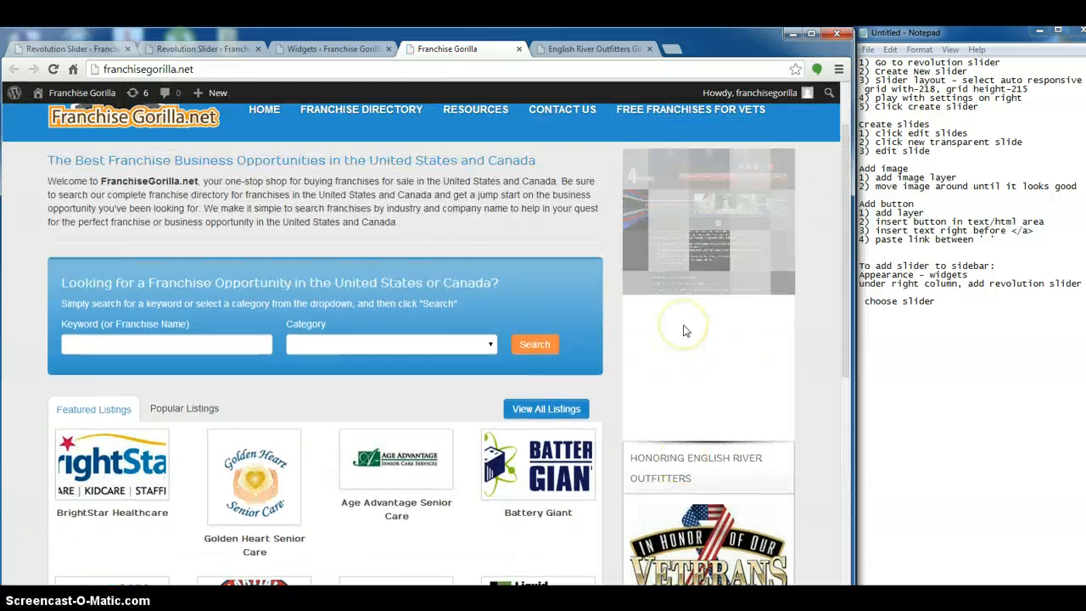
pyautogui.scroll(-3, 685, 331)
pyautogui.scroll(1, 670, 356)
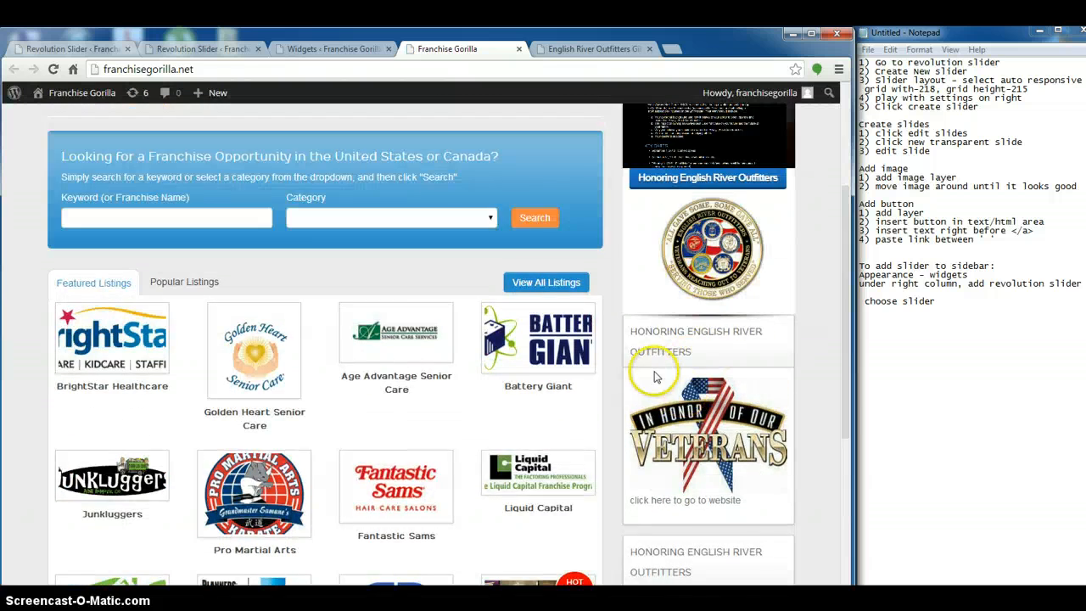
pyautogui.scroll(-6, 654, 376)
pyautogui.scroll(8, 637, 376)
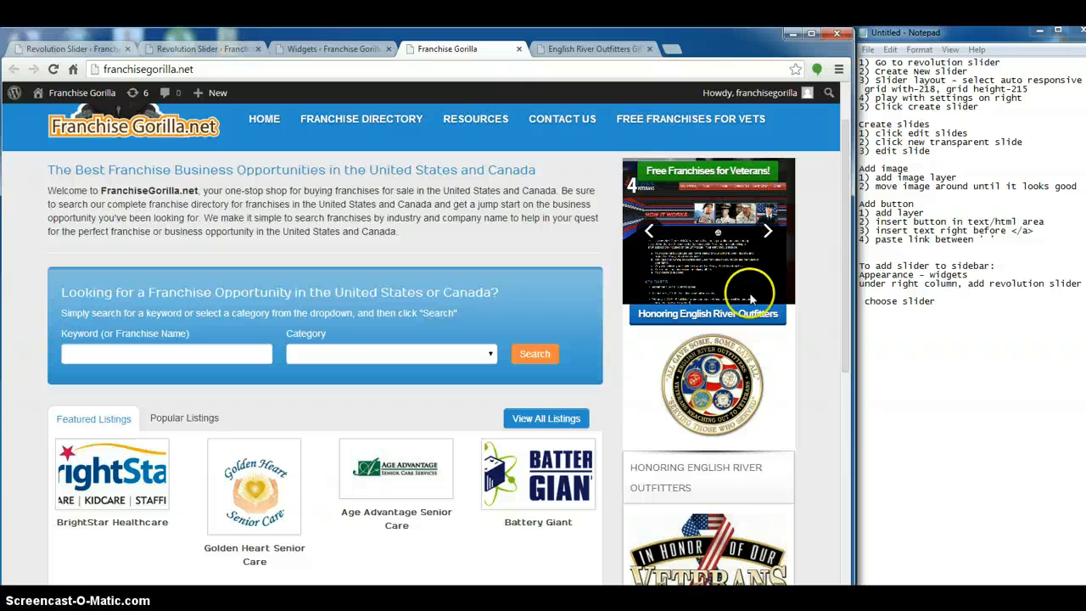
pyautogui.scroll(-5, 715, 504)
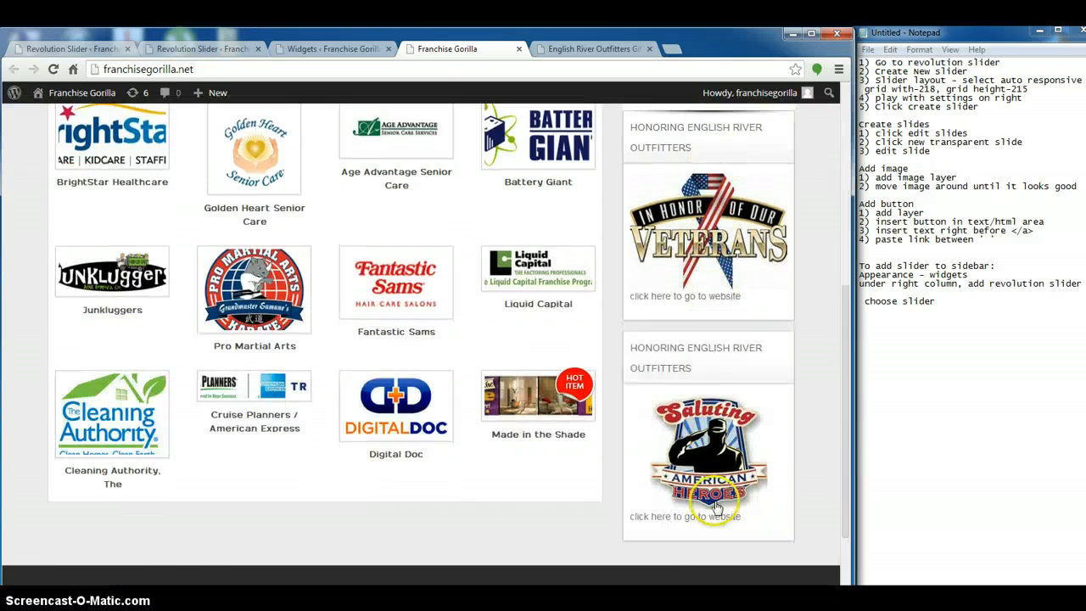
pyautogui.scroll(5, 715, 492)
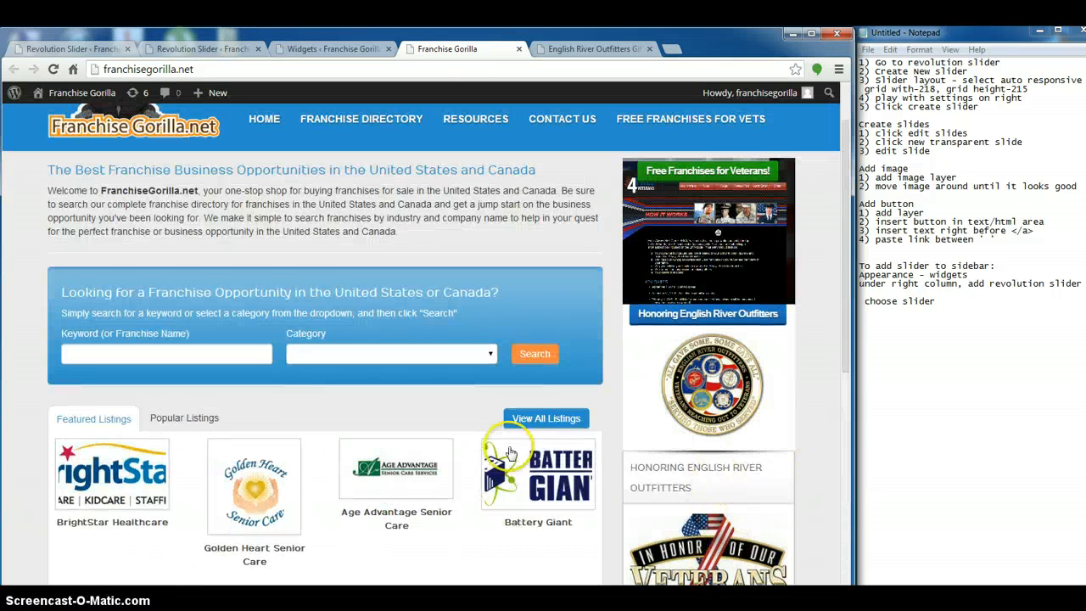
pyautogui.scroll(-1, 781, 441)
pyautogui.scroll(-4, 781, 442)
pyautogui.scroll(5, 775, 436)
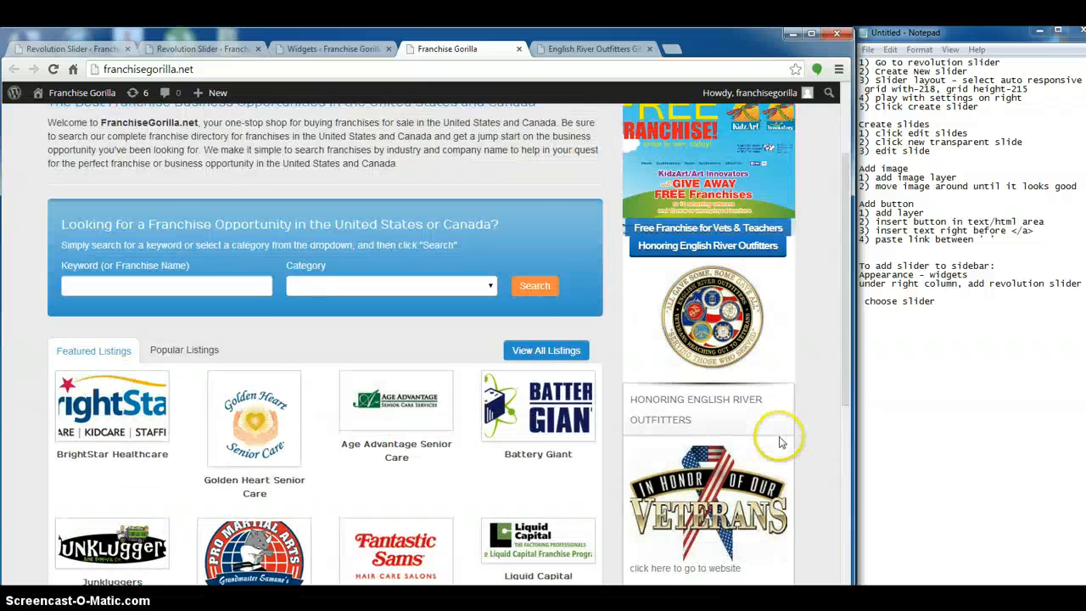
pyautogui.scroll(-1, 431, 369)
pyautogui.scroll(2, 431, 369)
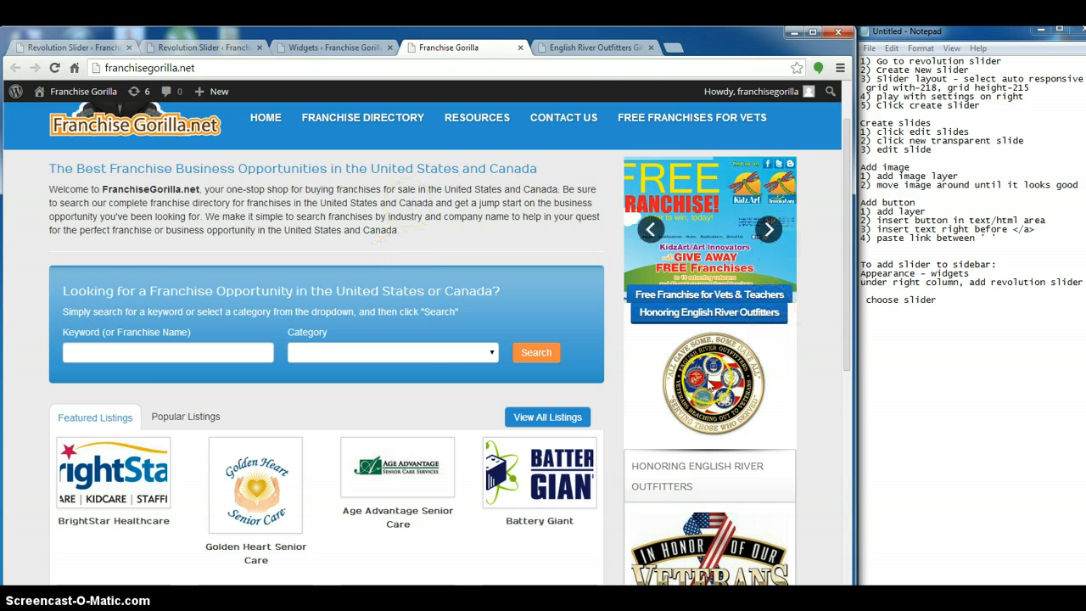
# Return to the site's admin area and open the list of Revolution Sliders
pyautogui.click(291, 43)
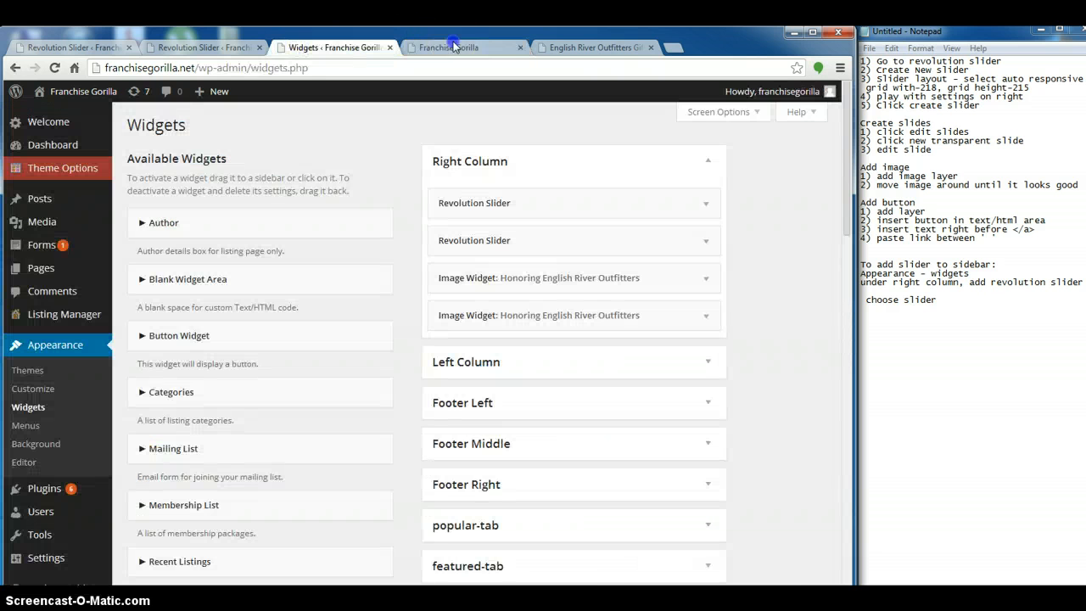
pyautogui.click(453, 46)
pyautogui.click(320, 49)
pyautogui.scroll(-5, 65, 313)
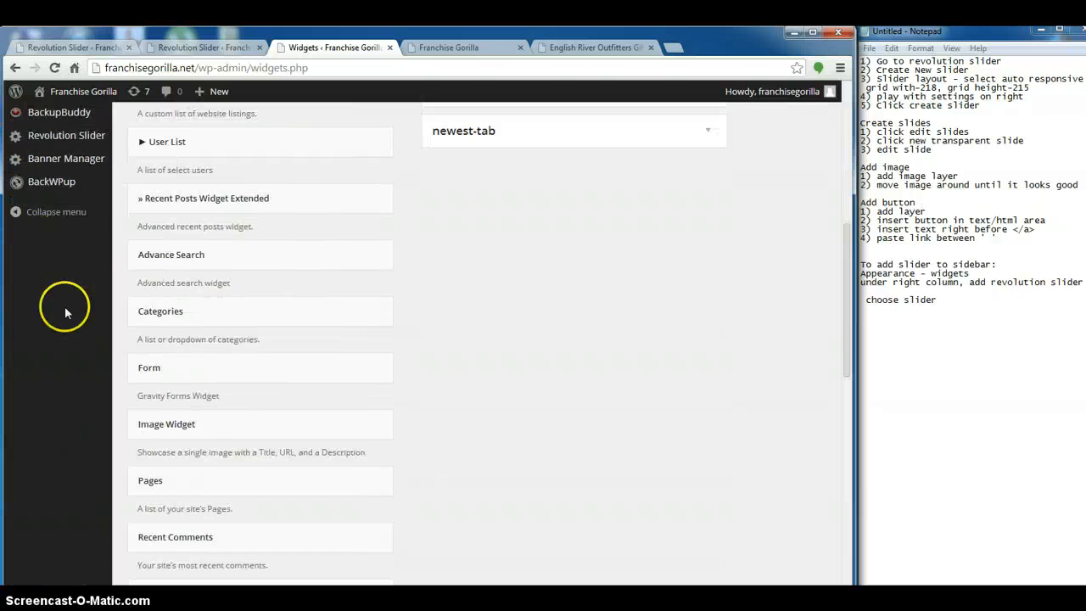
pyautogui.scroll(2, 63, 180)
pyautogui.click(64, 271)
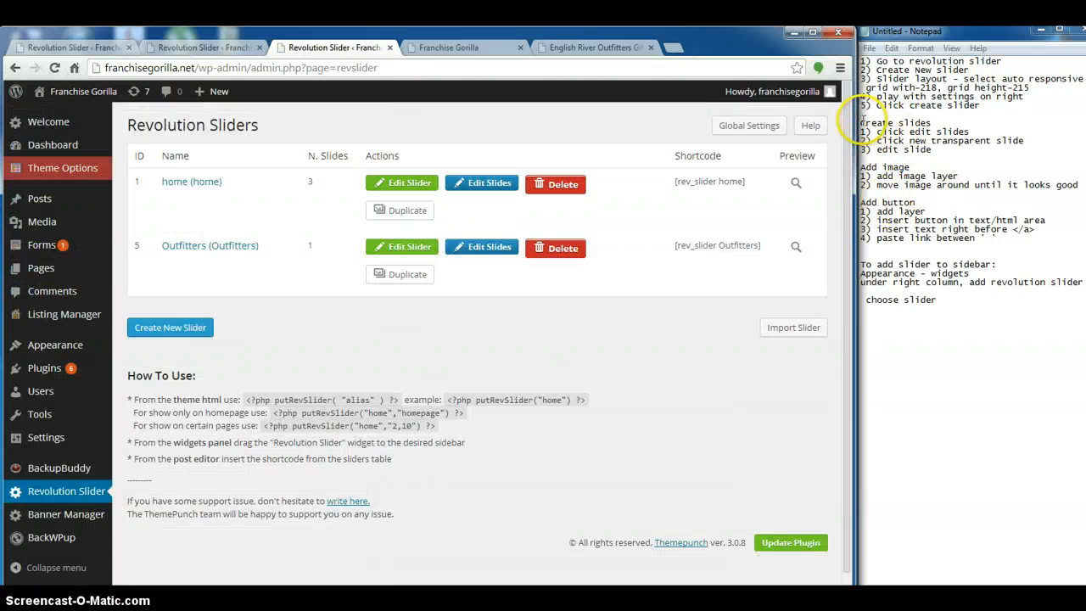
# Highlight the "Create slides" instructions in Notepad and add a new transparent slide to the Outfitters slider
pyautogui.moveTo(861, 121); pyautogui.dragTo(989, 150)
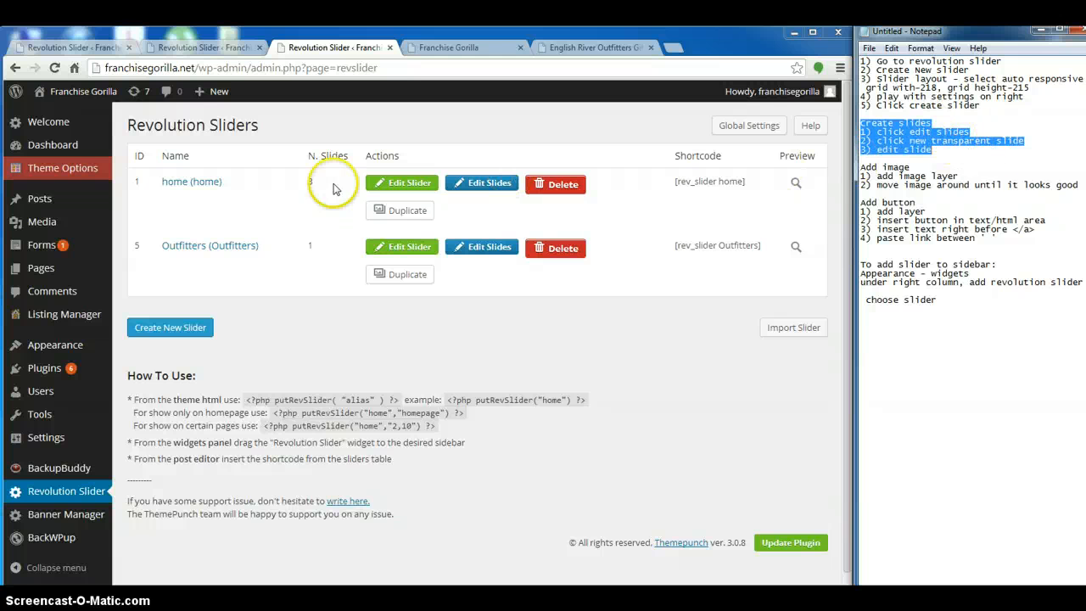
pyautogui.click(474, 246)
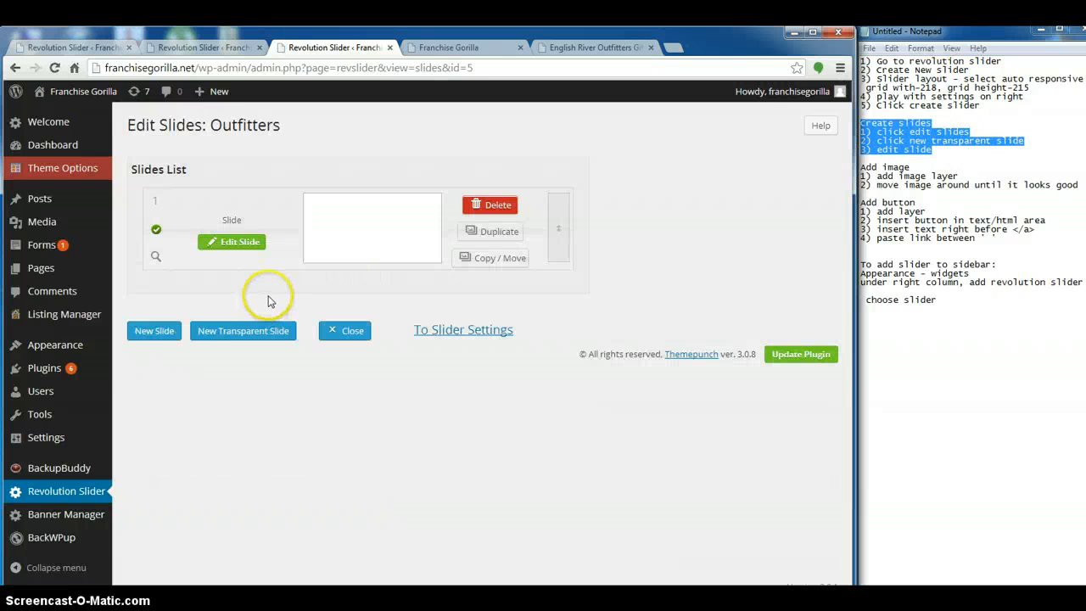
pyautogui.click(244, 336)
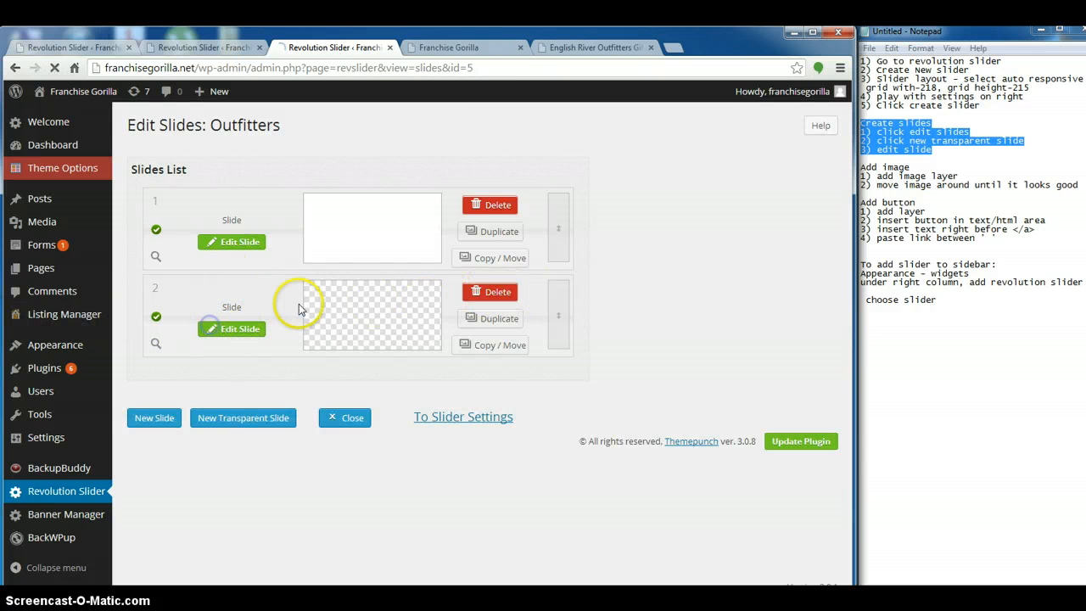
# Set the background of the new second slide to the solid color #ffffff
pyautogui.scroll(-6, 268, 292)
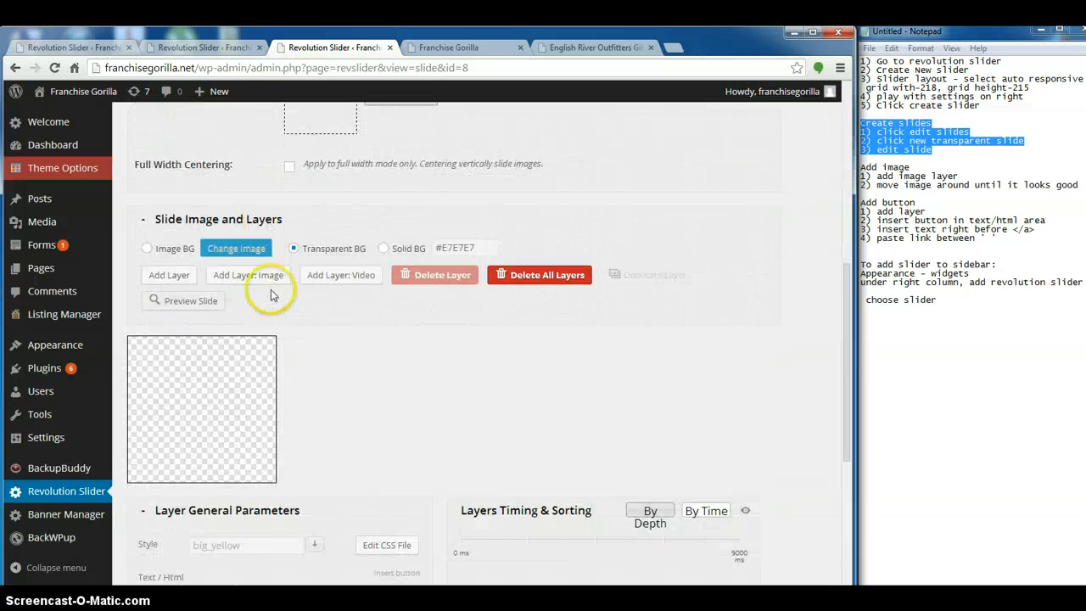
pyautogui.scroll(-1, 272, 295)
pyautogui.click(382, 181)
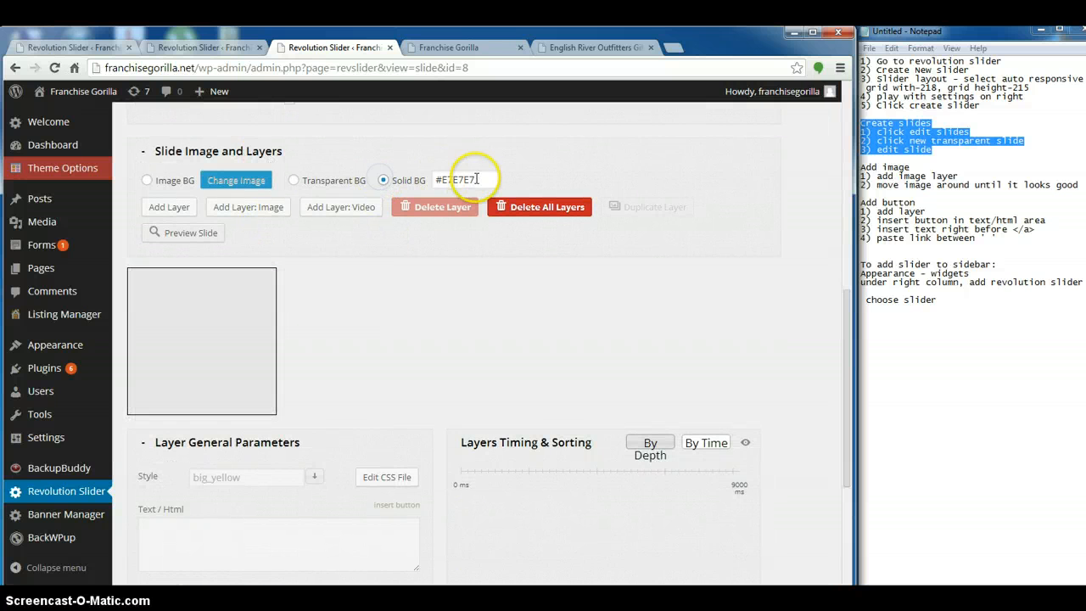
pyautogui.click(442, 179)
pyautogui.write('#fafafa')
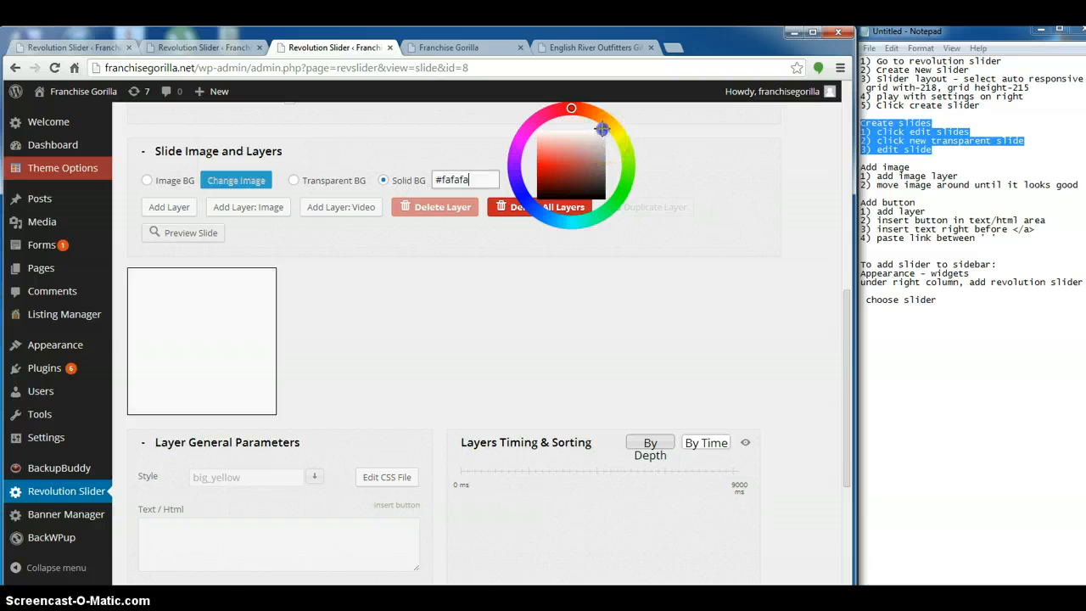
pyautogui.click(512, 274)
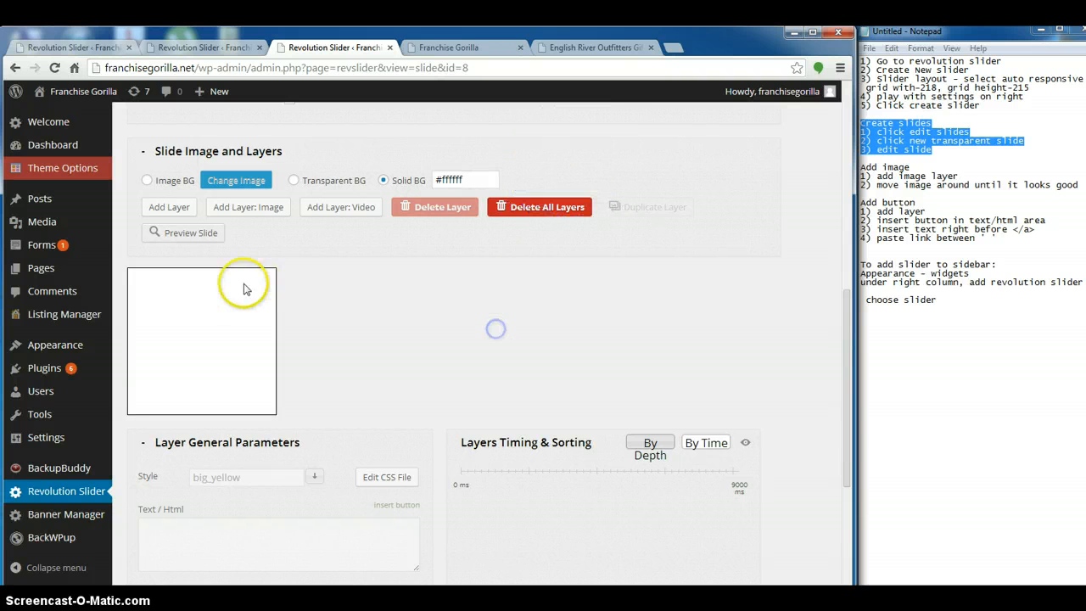
pyautogui.click(162, 210)
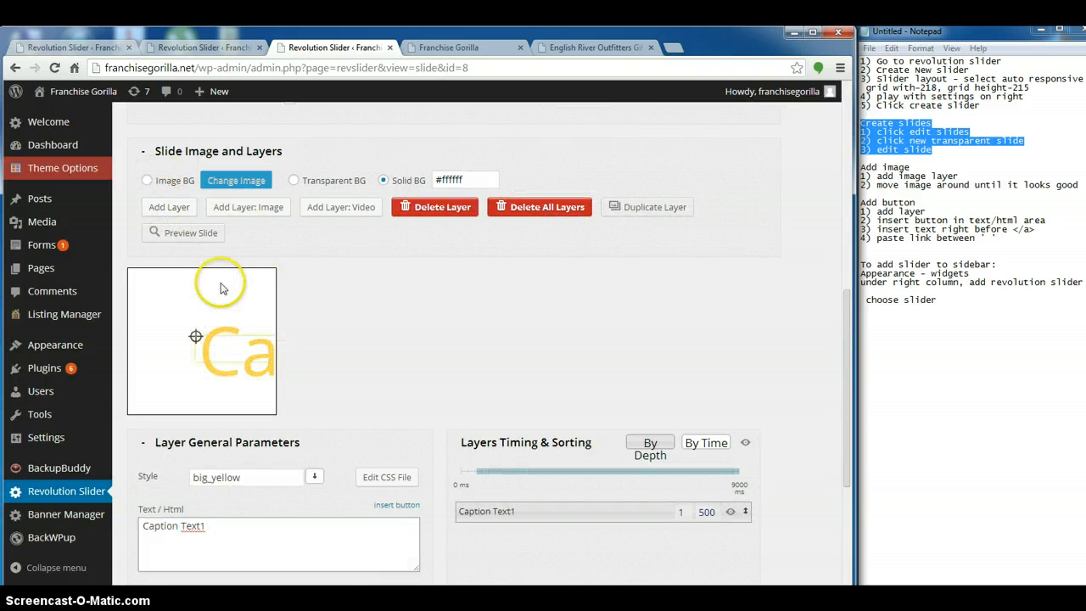
pyautogui.scroll(-4, 387, 472)
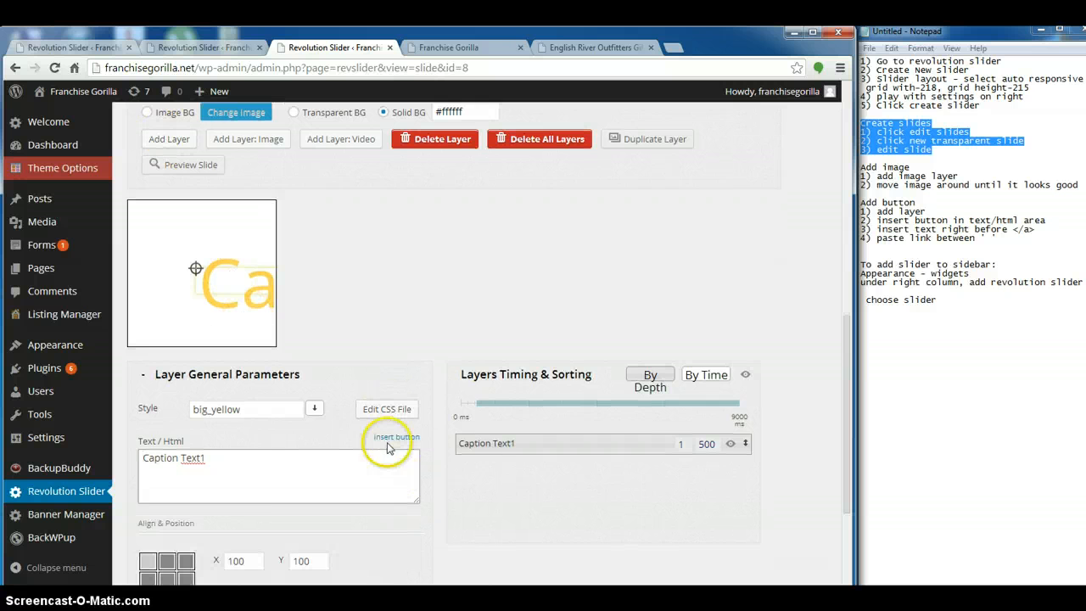
pyautogui.scroll(1, 271, 487)
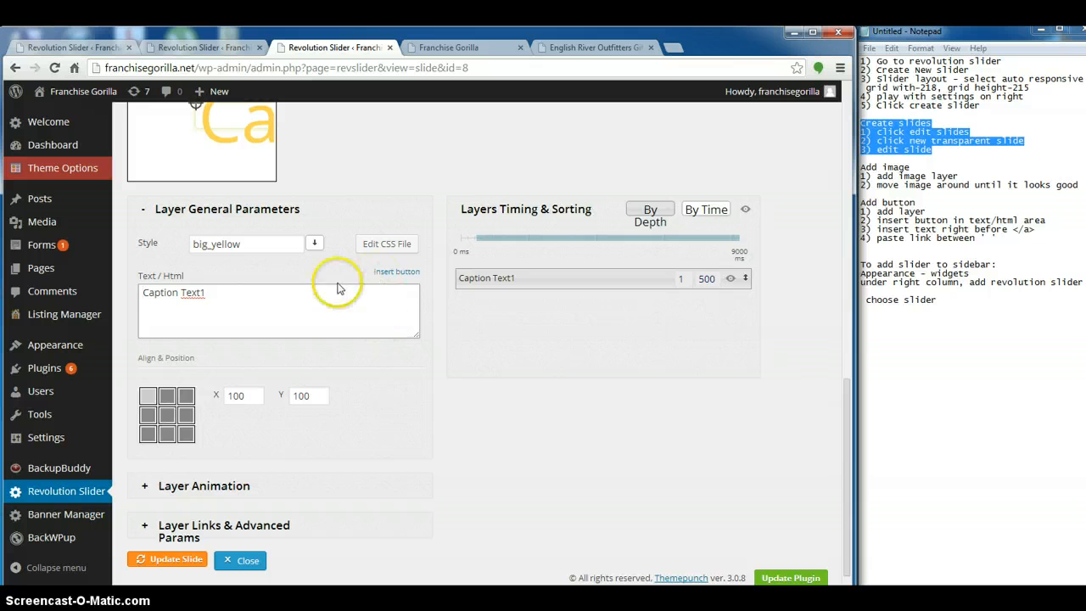
pyautogui.scroll(4, 337, 288)
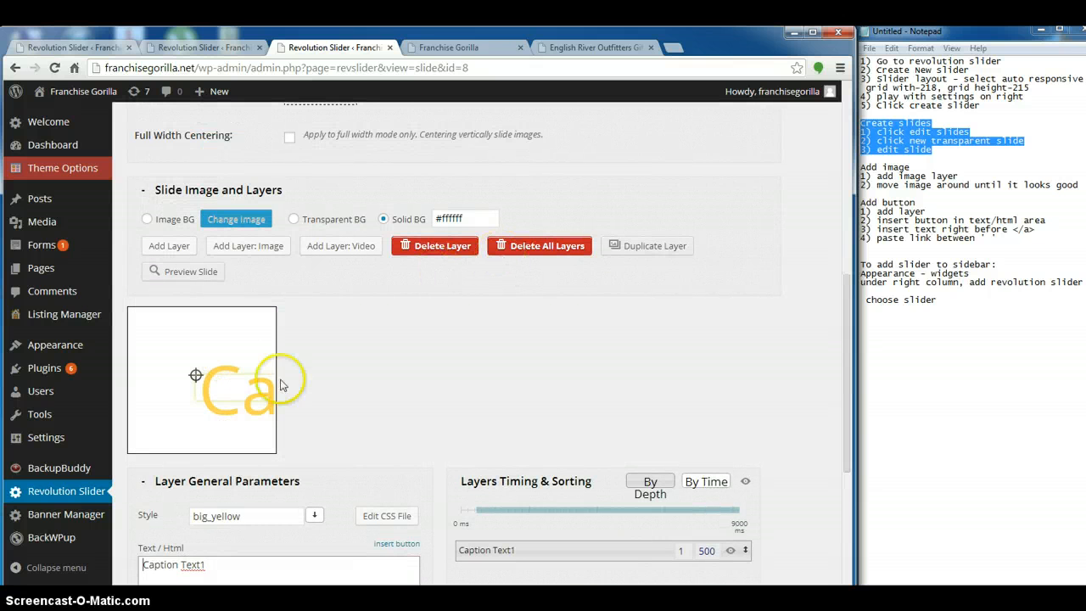
pyautogui.click(436, 245)
# Add vets-1.jpg from the media library as an image layer and position it at about X 21, Y 38 on the slide
pyautogui.click(258, 246)
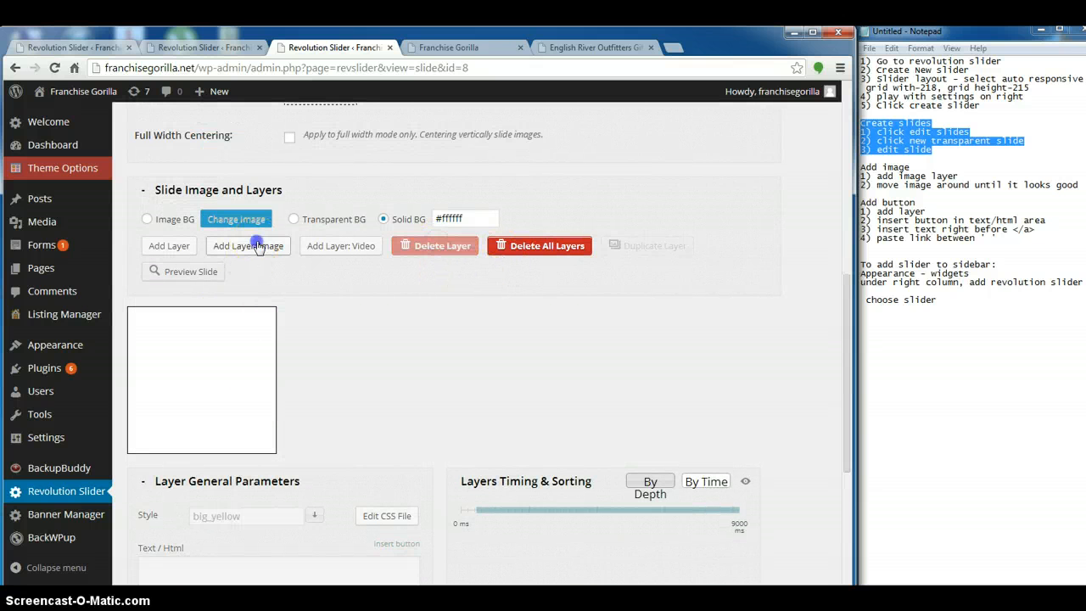
pyautogui.click(161, 233)
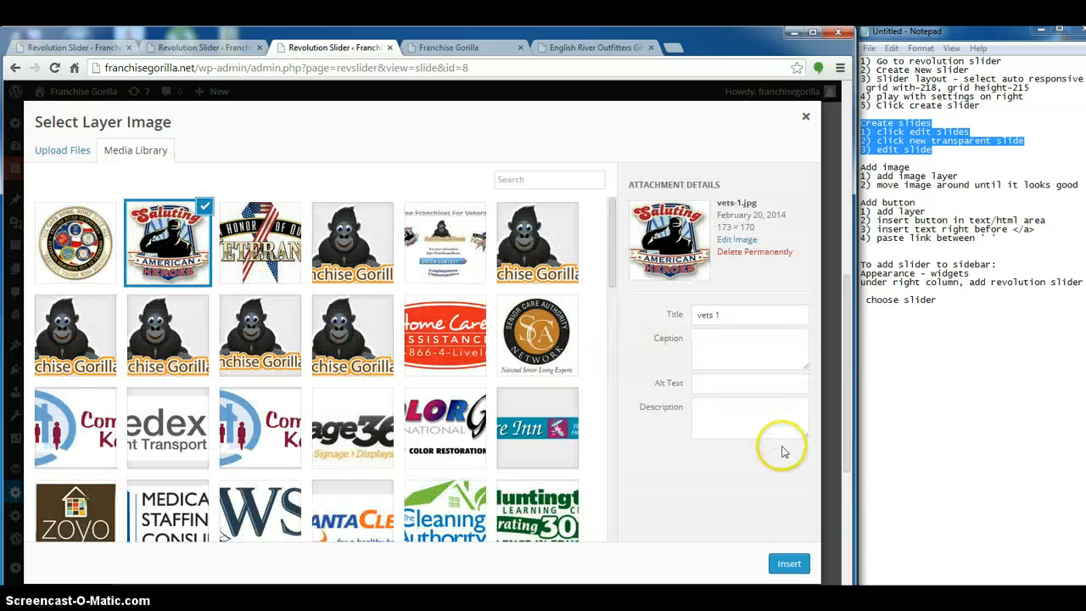
pyautogui.click(787, 563)
pyautogui.moveTo(196, 375); pyautogui.dragTo(142, 333)
pyautogui.scroll(-2, 235, 397)
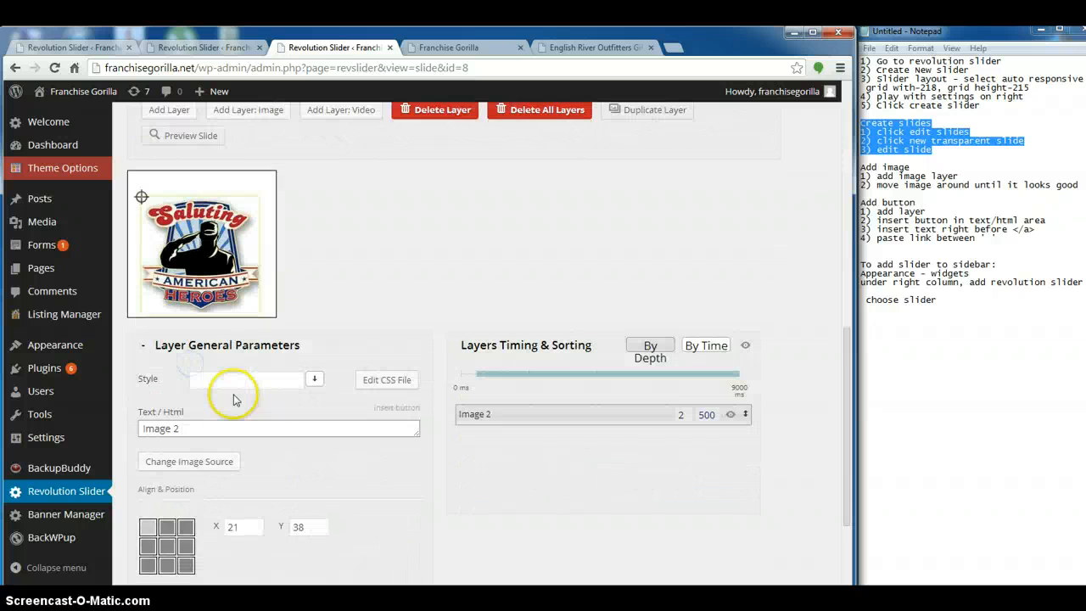
# Add a layer containing a small green button and place it above the emblem at about X 54, Y 7
pyautogui.scroll(2, 235, 397)
pyautogui.click(178, 247)
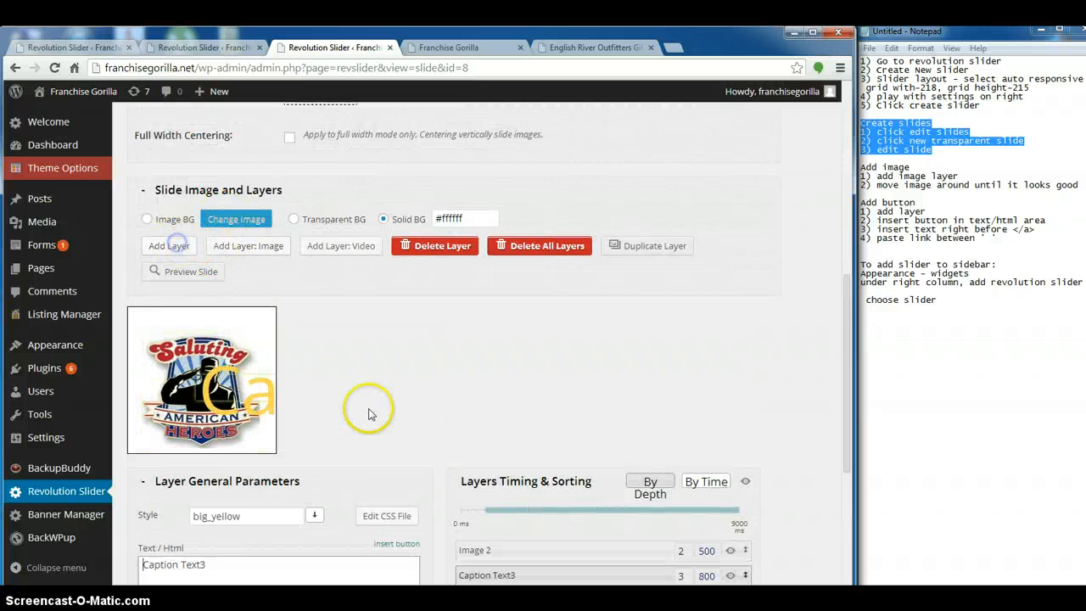
pyautogui.scroll(-3, 348, 420)
pyautogui.click(396, 339)
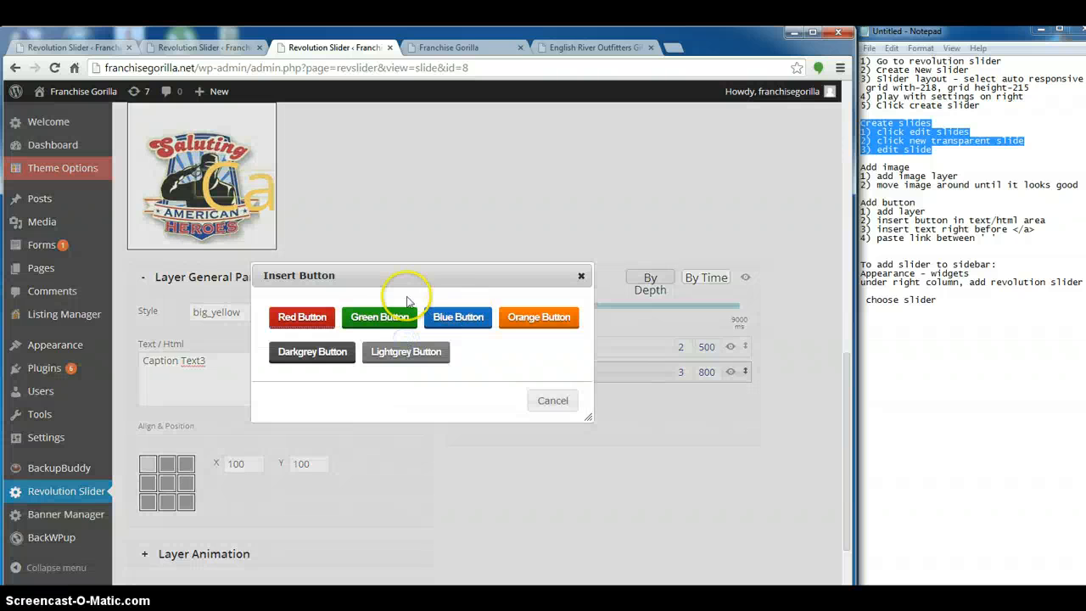
pyautogui.click(377, 318)
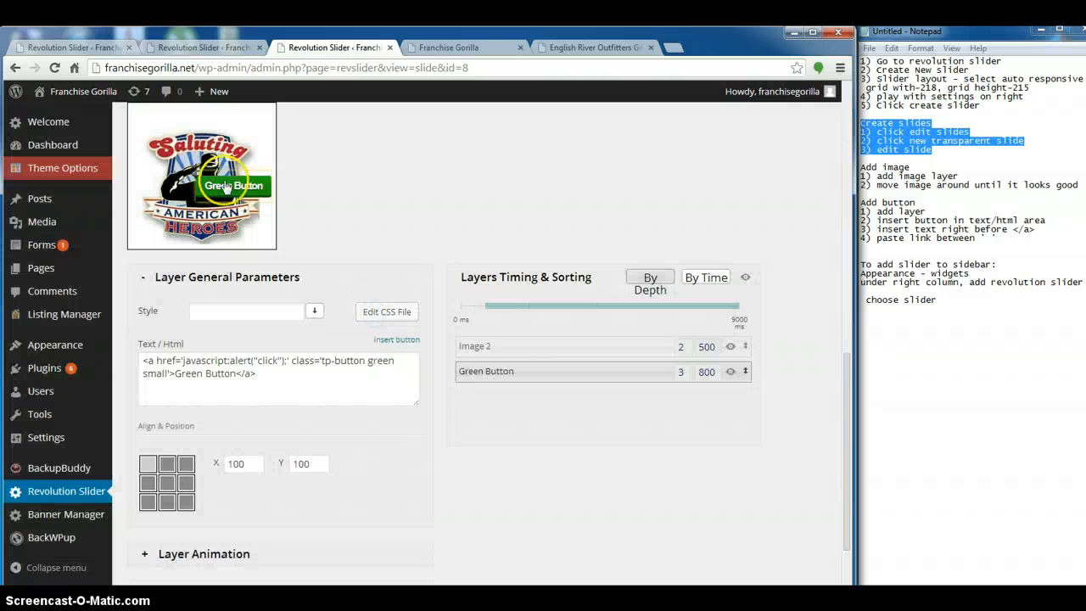
pyautogui.moveTo(225, 186); pyautogui.dragTo(194, 122)
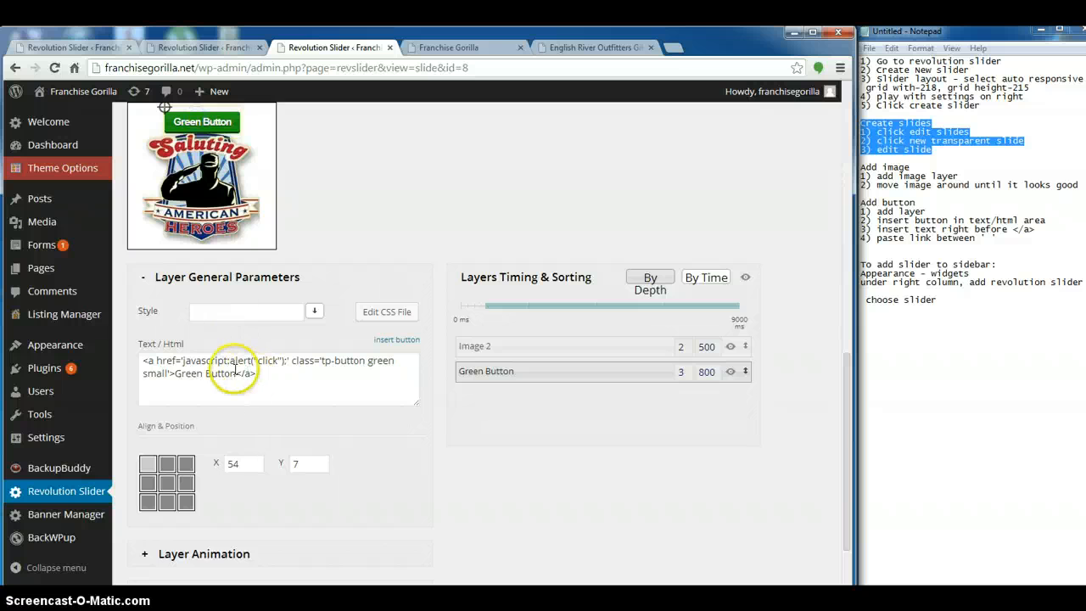
# Replace the green button's label with "Honoring English River Outfitters"
pyautogui.moveTo(238, 373); pyautogui.dragTo(197, 370)
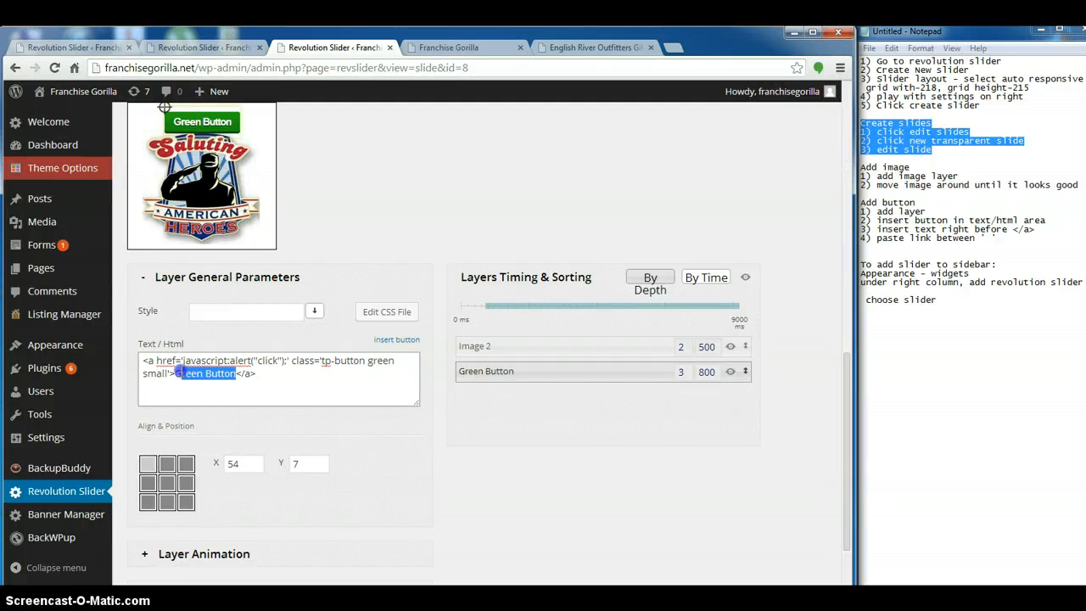
pyautogui.write('Honoring English River')
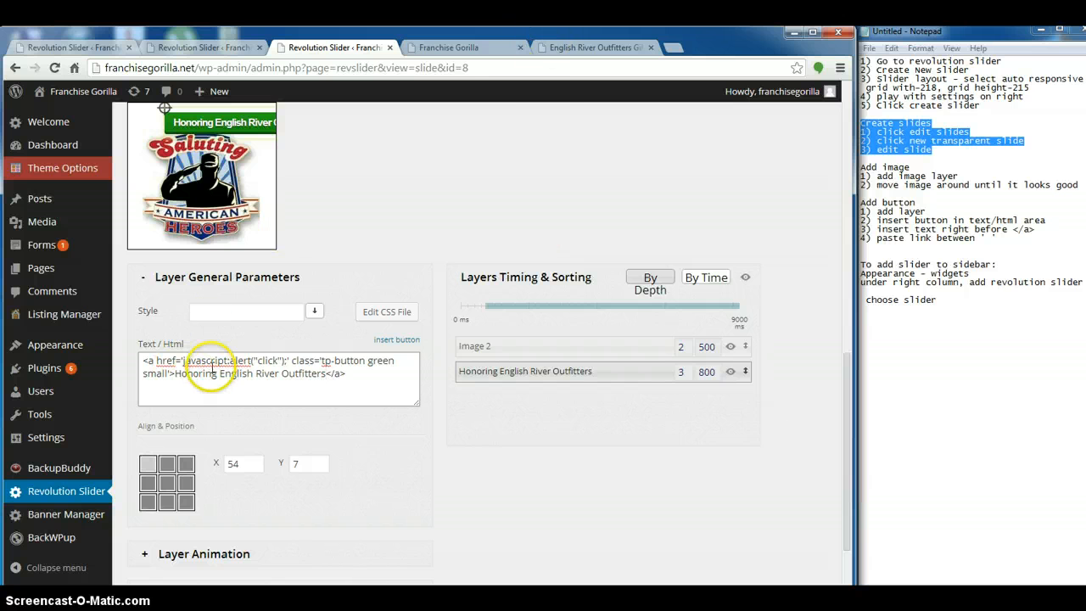
# Copy the English River Outfitters Gift Shop address and paste it over the javascript alert in the green button's href
pyautogui.tripleClick(211, 366)
pyautogui.click(183, 361)
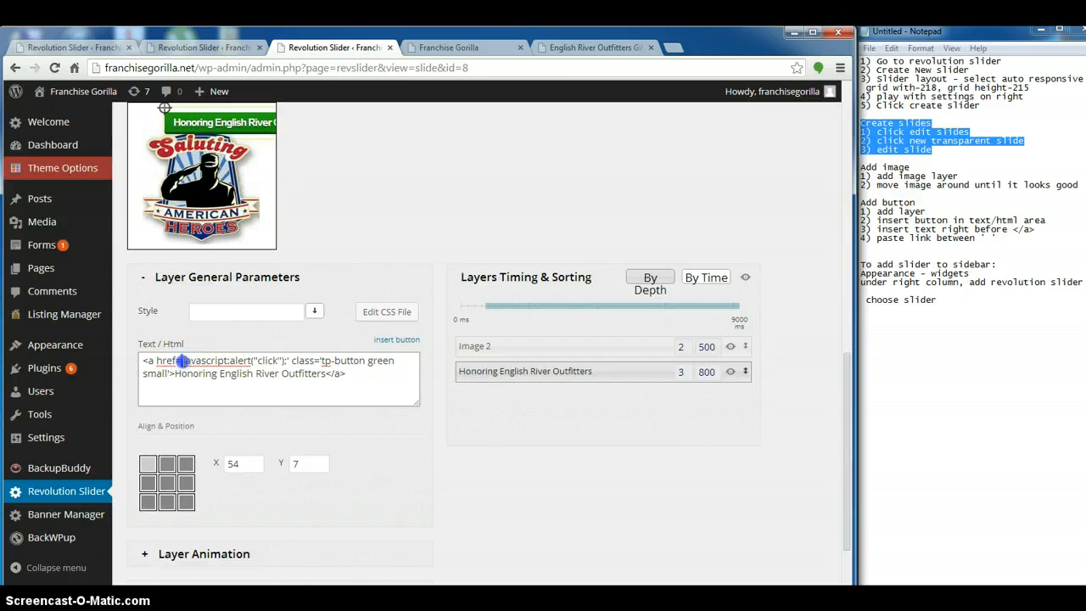
pyautogui.moveTo(231, 356); pyautogui.dragTo(265, 357)
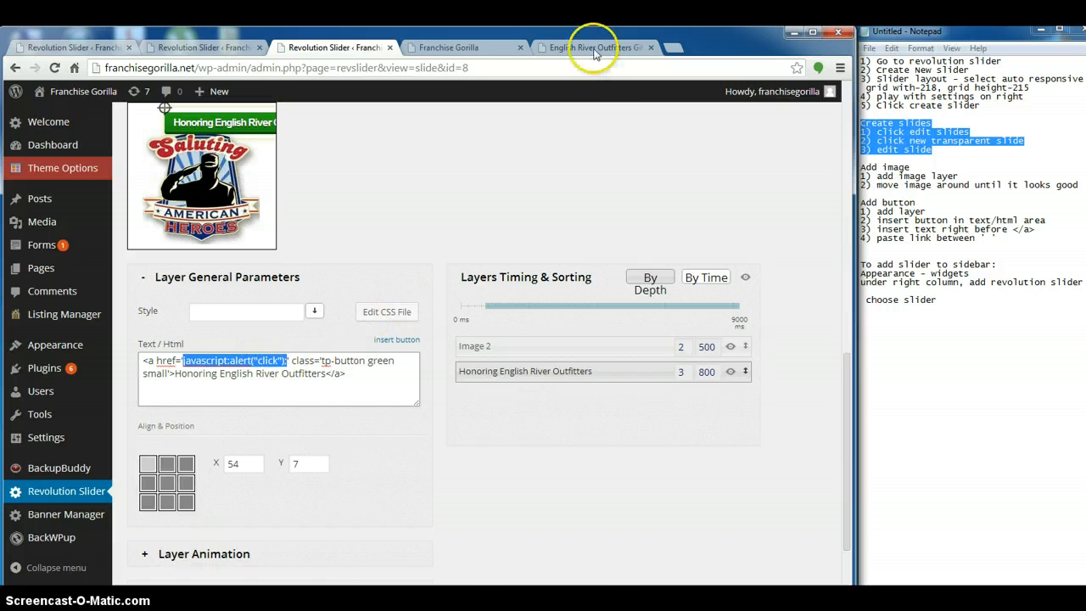
pyautogui.click(594, 48)
pyautogui.rightClick(169, 72)
pyautogui.click(194, 113)
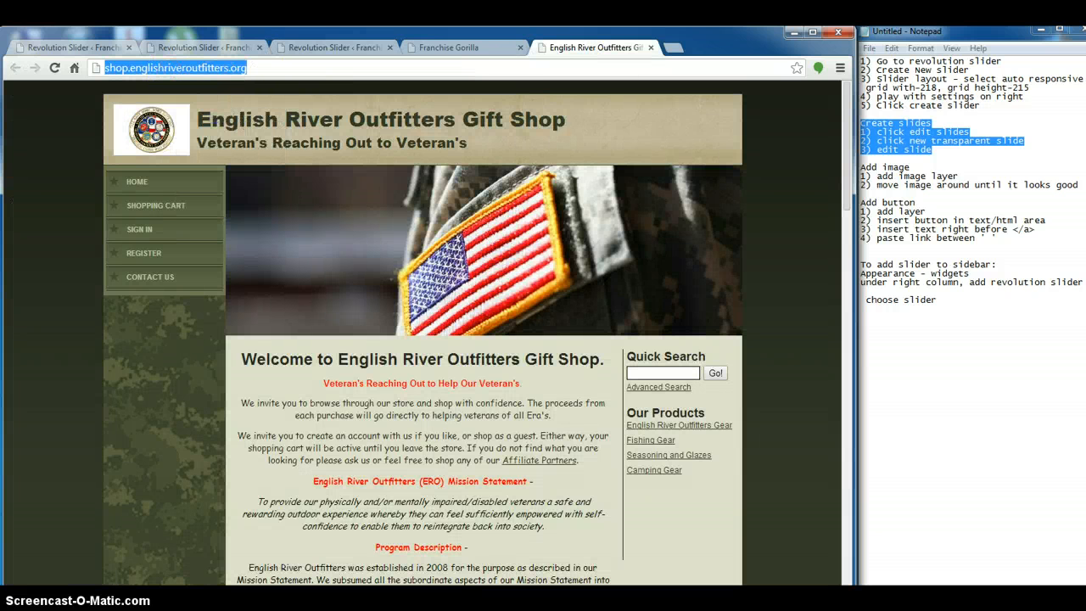
pyautogui.click(342, 49)
pyautogui.rightClick(203, 362)
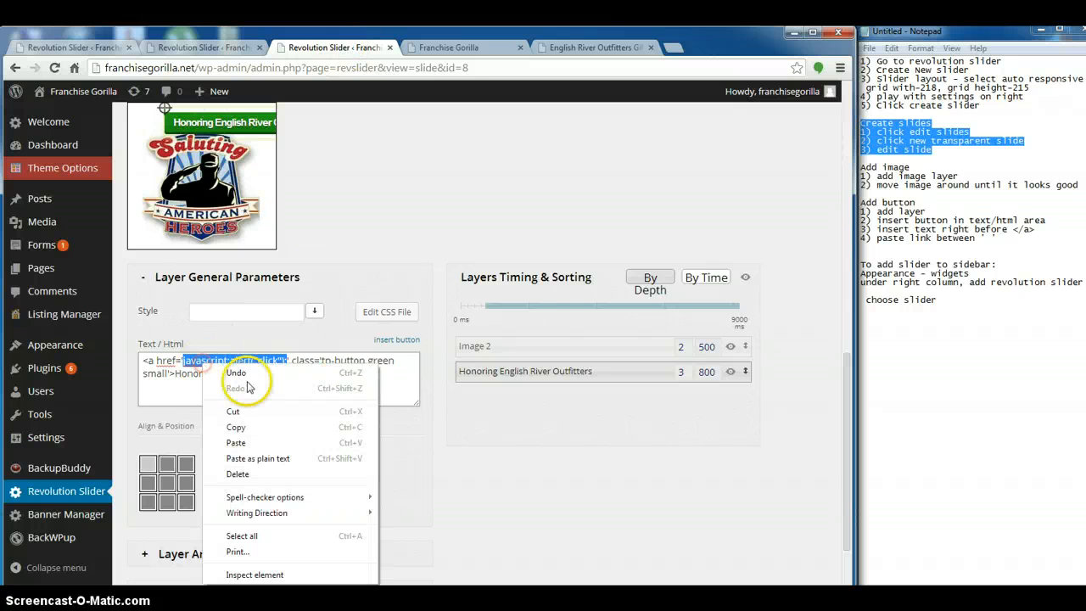
pyautogui.click(235, 444)
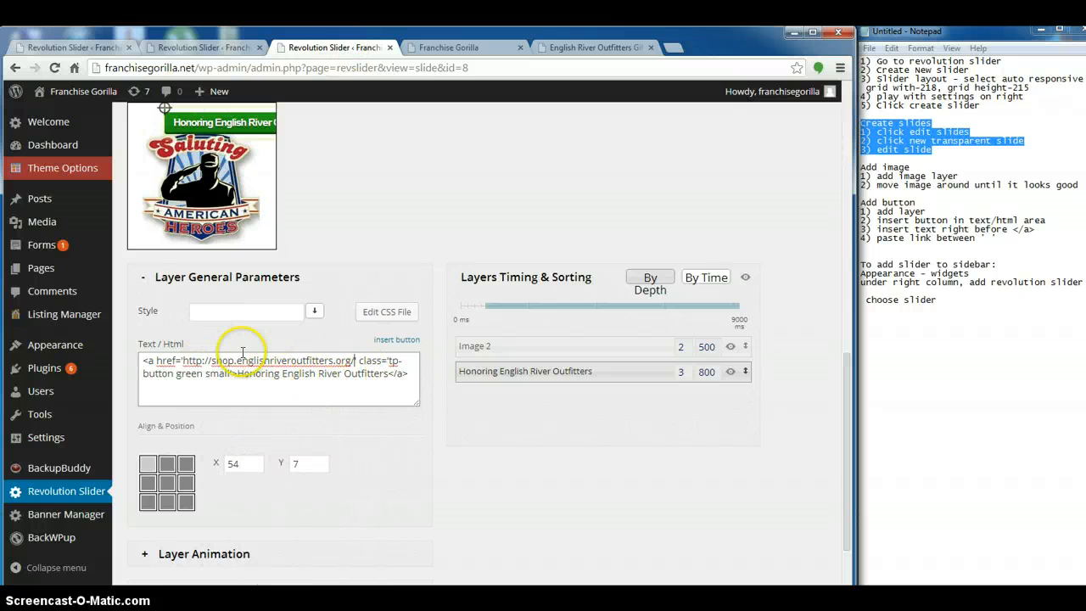
# Move the button below the emblem to about X -4, Y 177 and the emblem to about X 29, Y 0, and update the slide
pyautogui.scroll(3, 237, 352)
pyautogui.moveTo(202, 379); pyautogui.dragTo(156, 501)
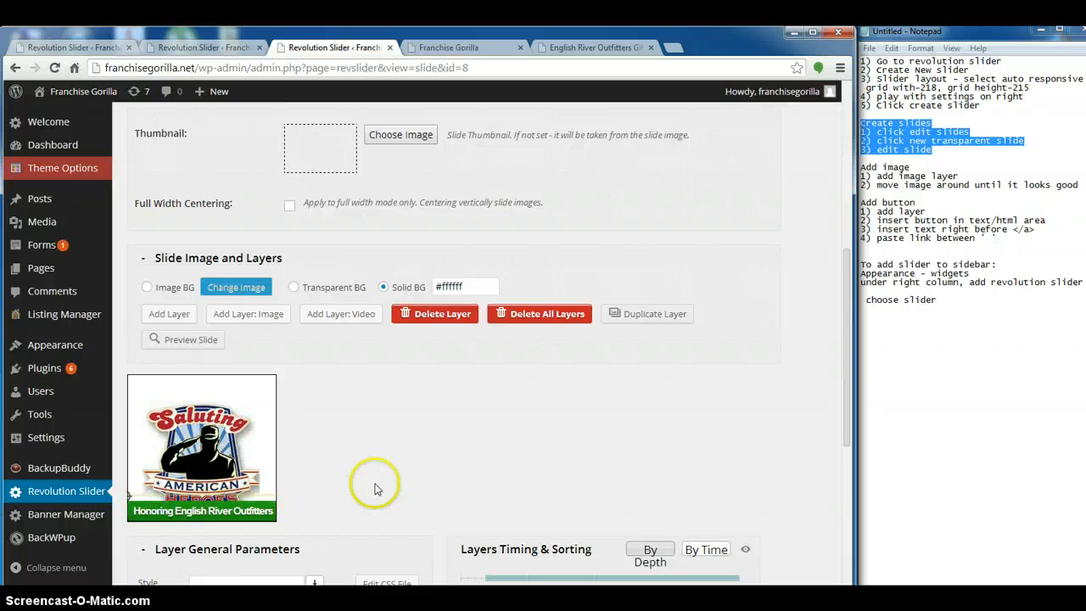
pyautogui.scroll(-2, 373, 490)
pyautogui.moveTo(226, 323); pyautogui.dragTo(216, 291)
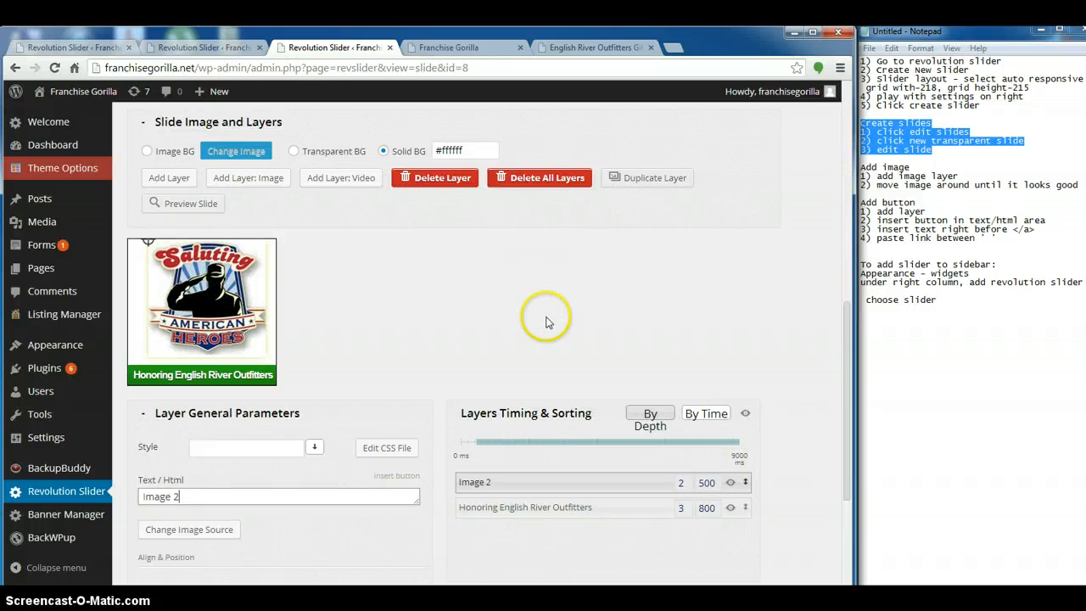
pyautogui.scroll(-4, 540, 318)
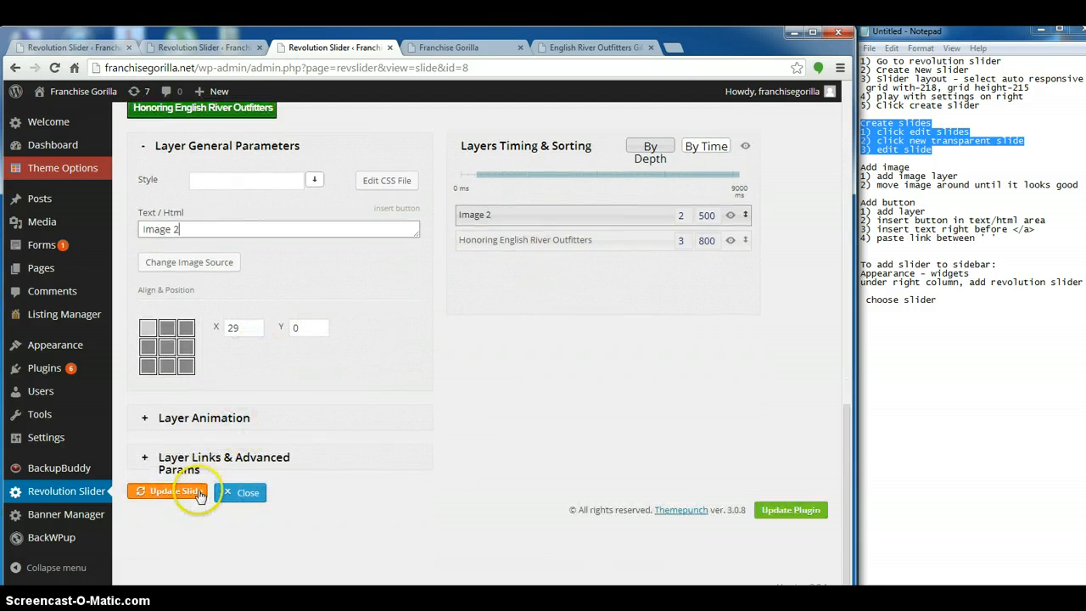
pyautogui.click(196, 496)
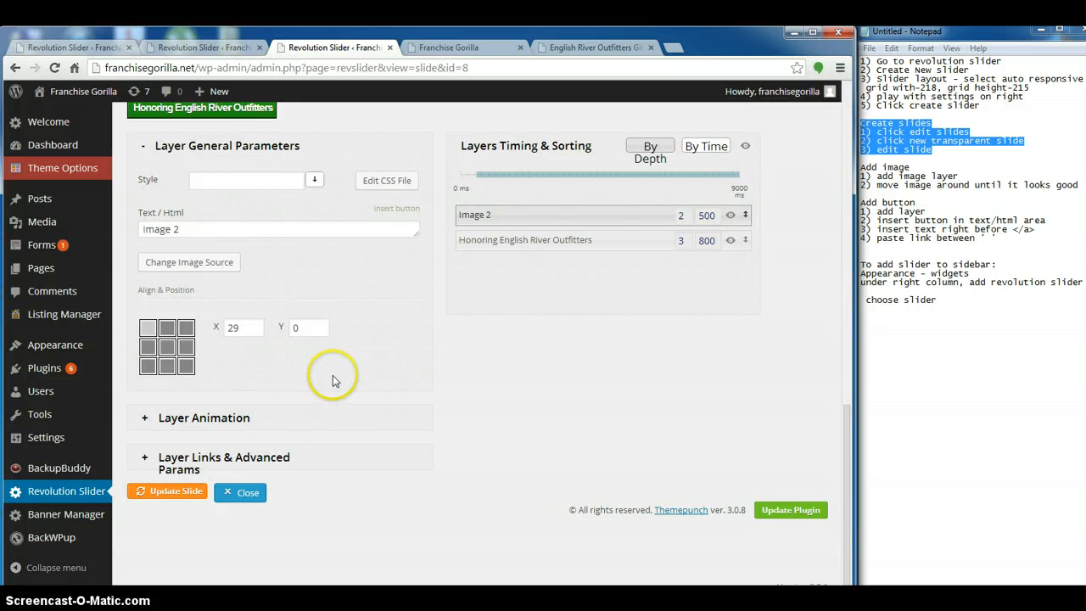
# Reload the Franchise Gorilla home page and test the green button's link on the second Outfitters slide
pyautogui.scroll(2, 329, 379)
pyautogui.scroll(6, 333, 379)
pyautogui.scroll(-4, 332, 379)
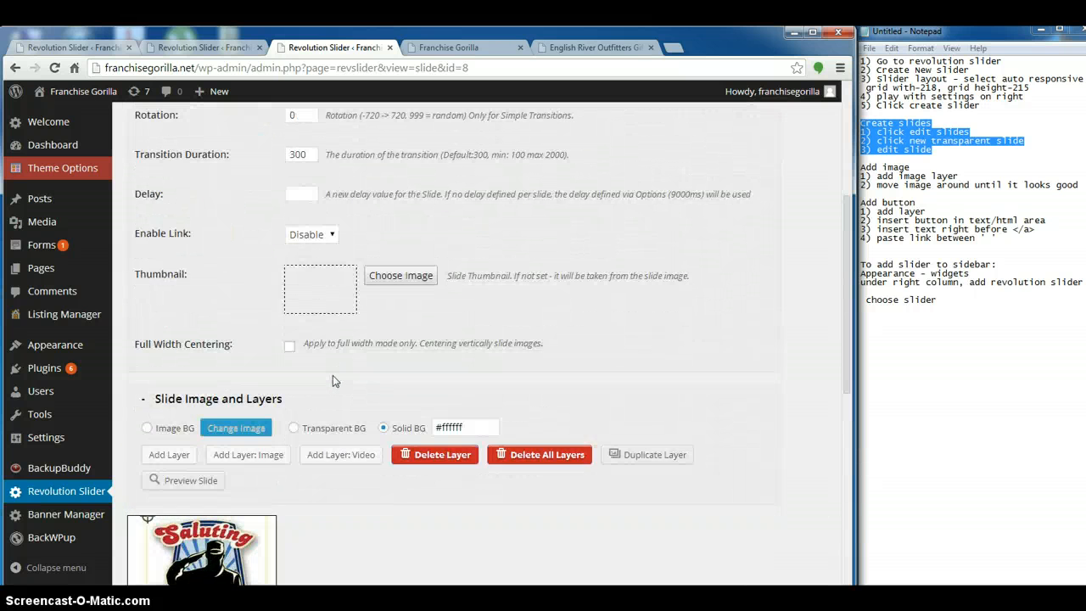
pyautogui.scroll(10, 332, 380)
pyautogui.click(448, 46)
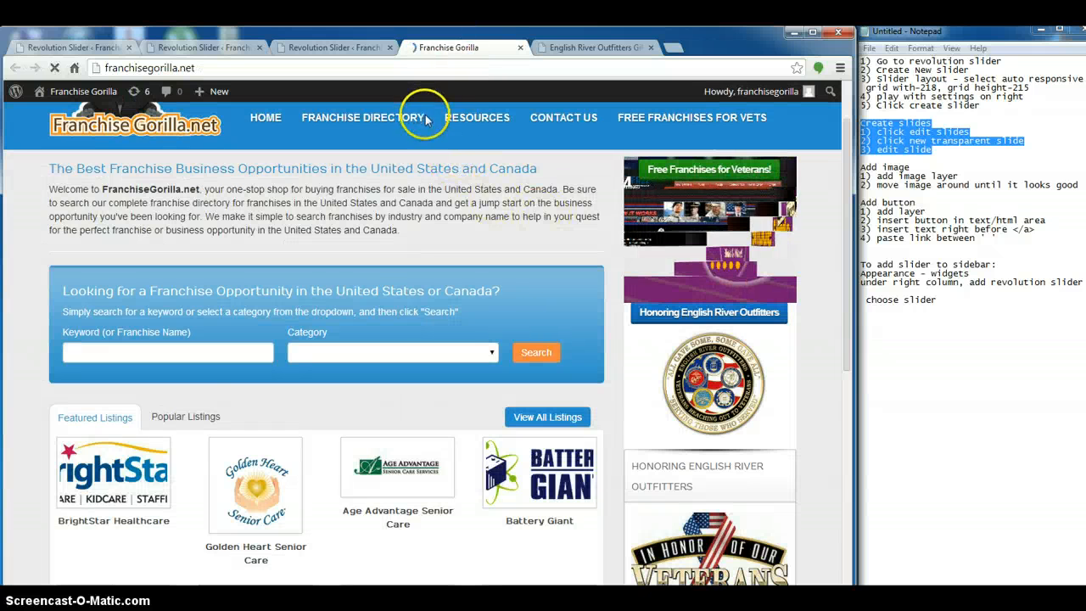
pyautogui.press('F5')
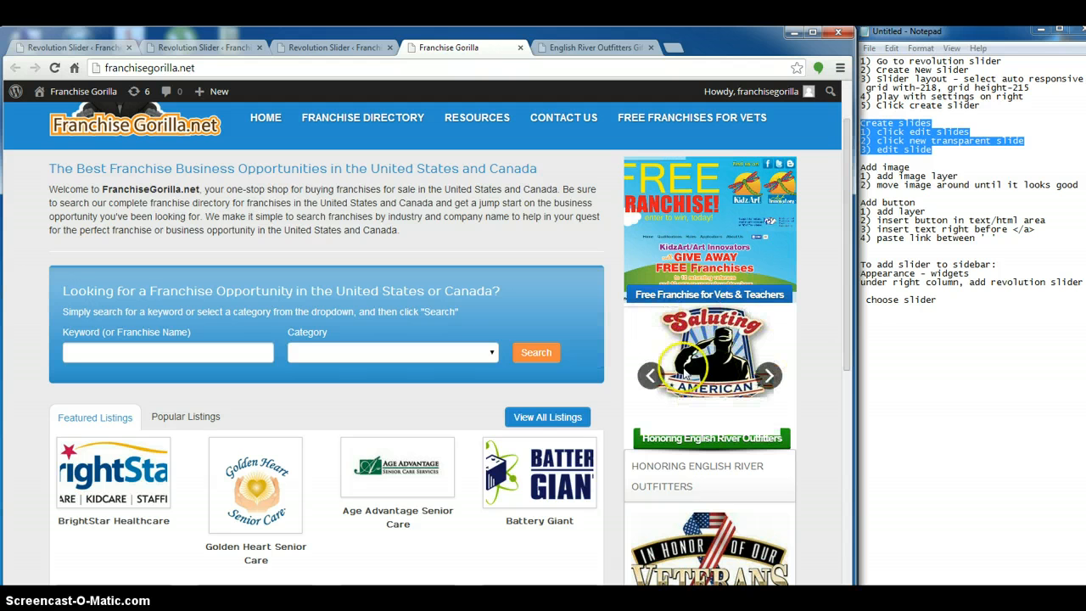
pyautogui.click(751, 443)
pyautogui.click(511, 152)
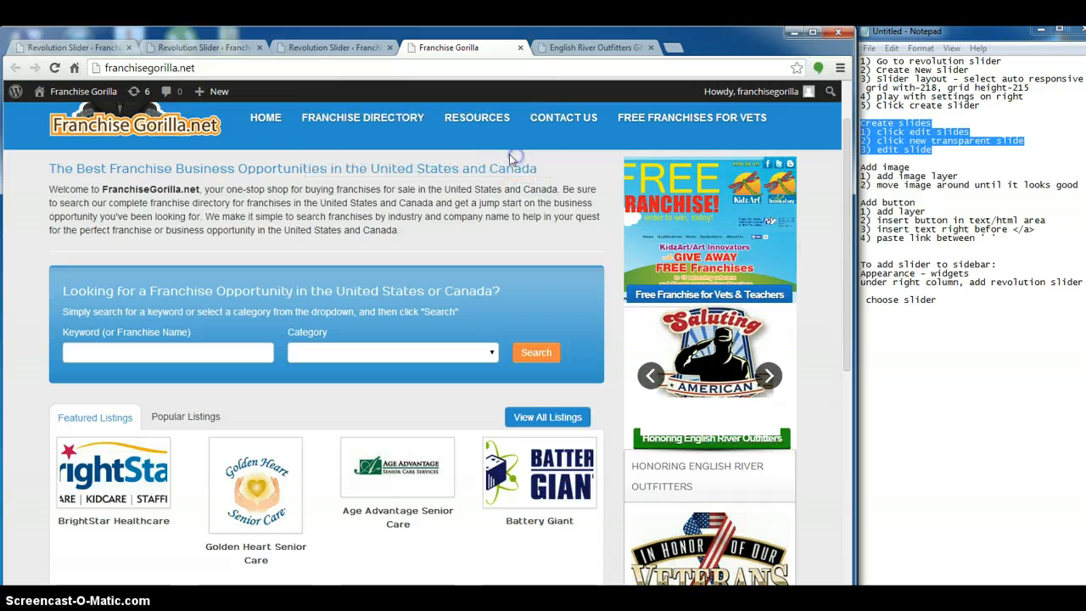
pyautogui.click(313, 48)
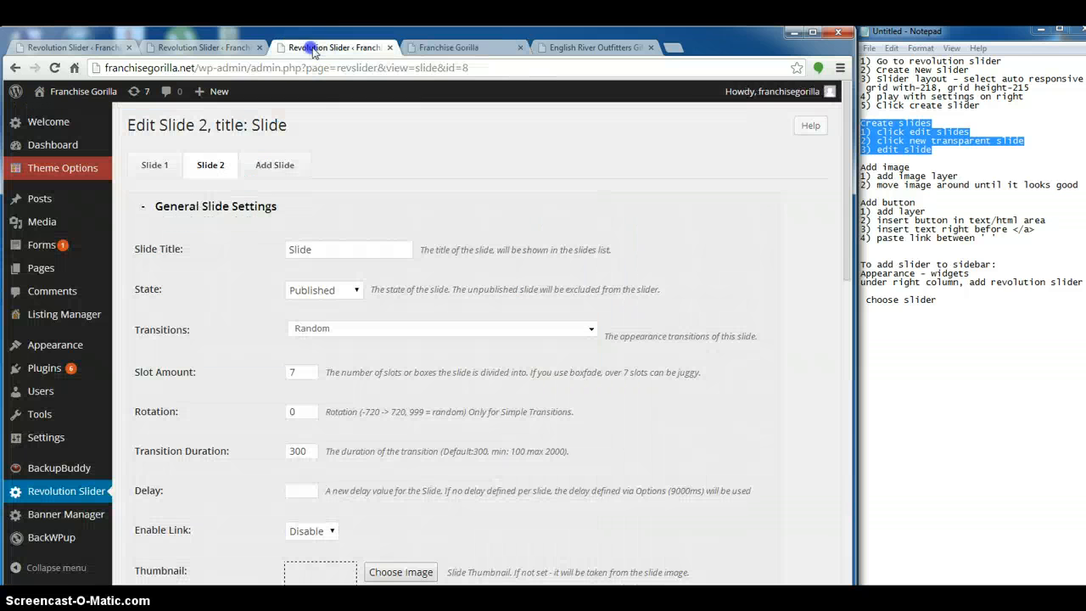
pyautogui.scroll(-9, 274, 328)
pyautogui.scroll(3, 255, 315)
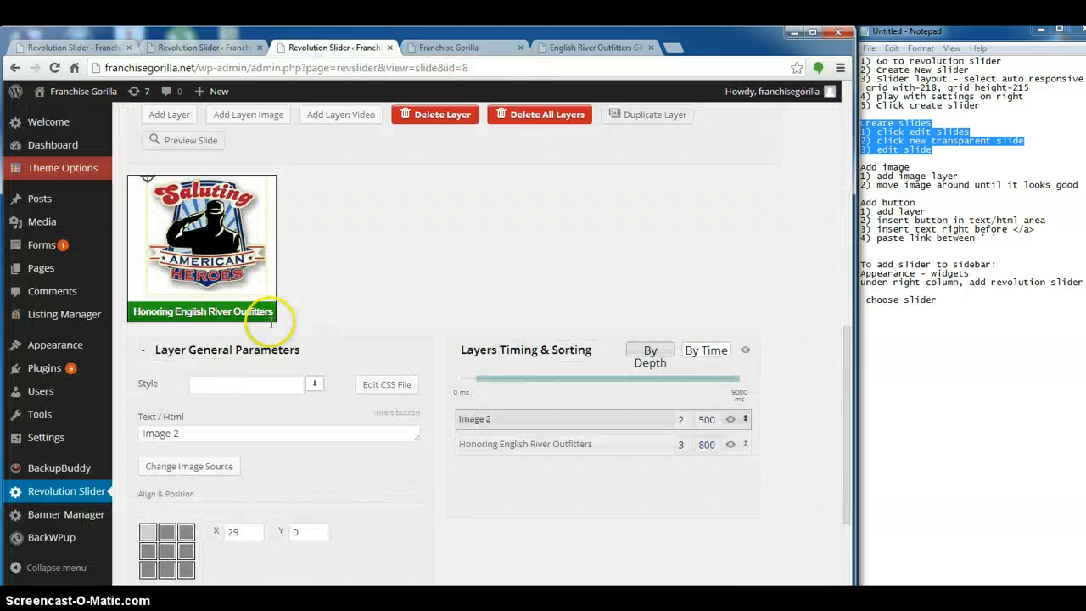
pyautogui.click(204, 318)
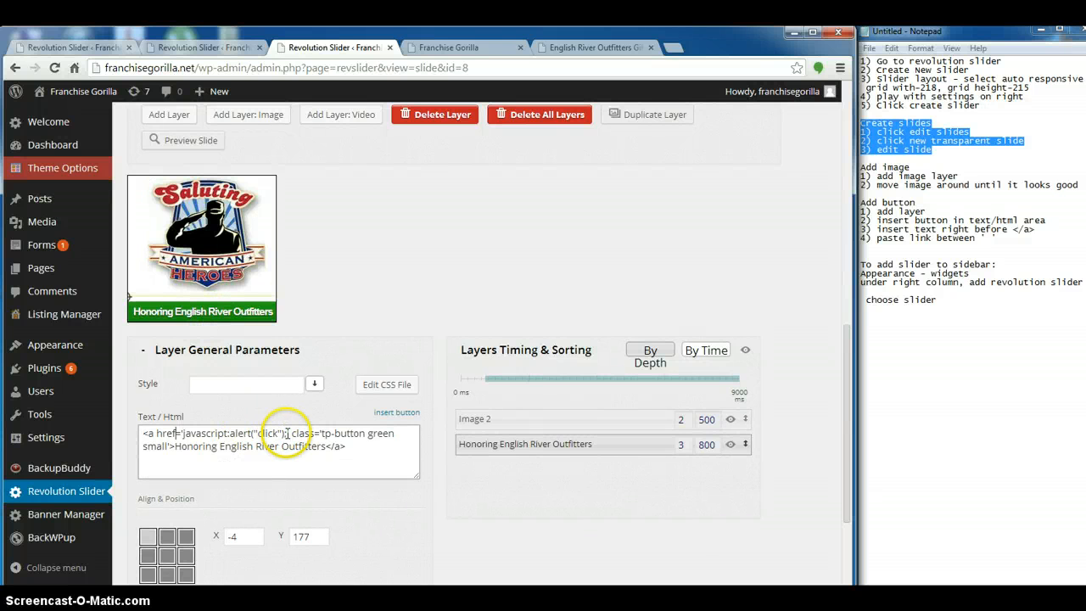
pyautogui.moveTo(222, 436); pyautogui.dragTo(180, 434)
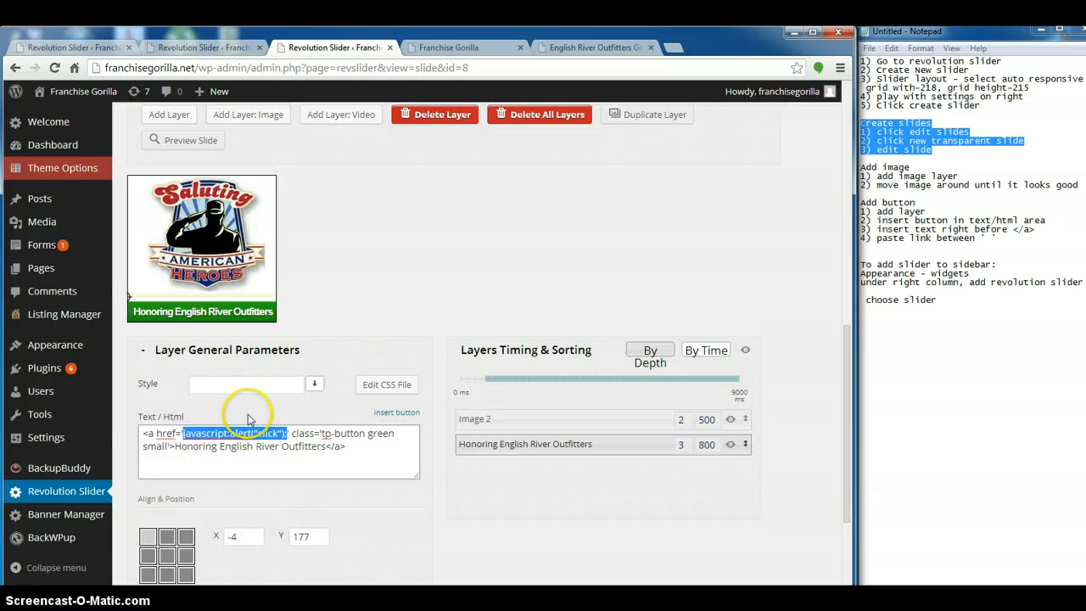
pyautogui.write('http://shop.englishriveroutfitters.org/')
pyautogui.scroll(-3, 265, 464)
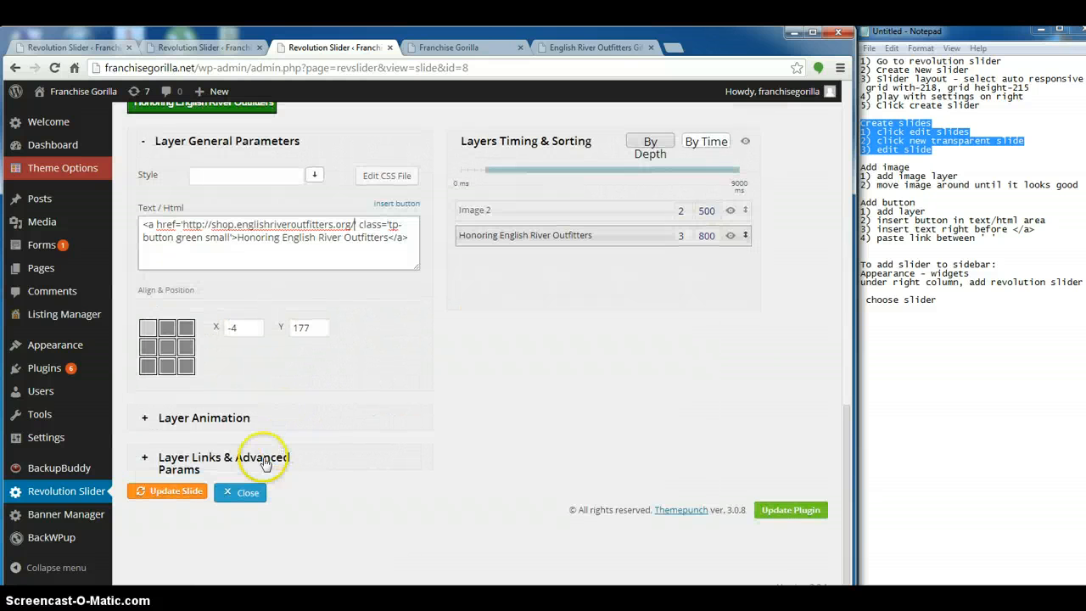
pyautogui.click(180, 492)
# Test the blue and green Outfitters slider buttons on the Franchise Gorilla home page, returning to the page after each
pyautogui.scroll(5, 406, 271)
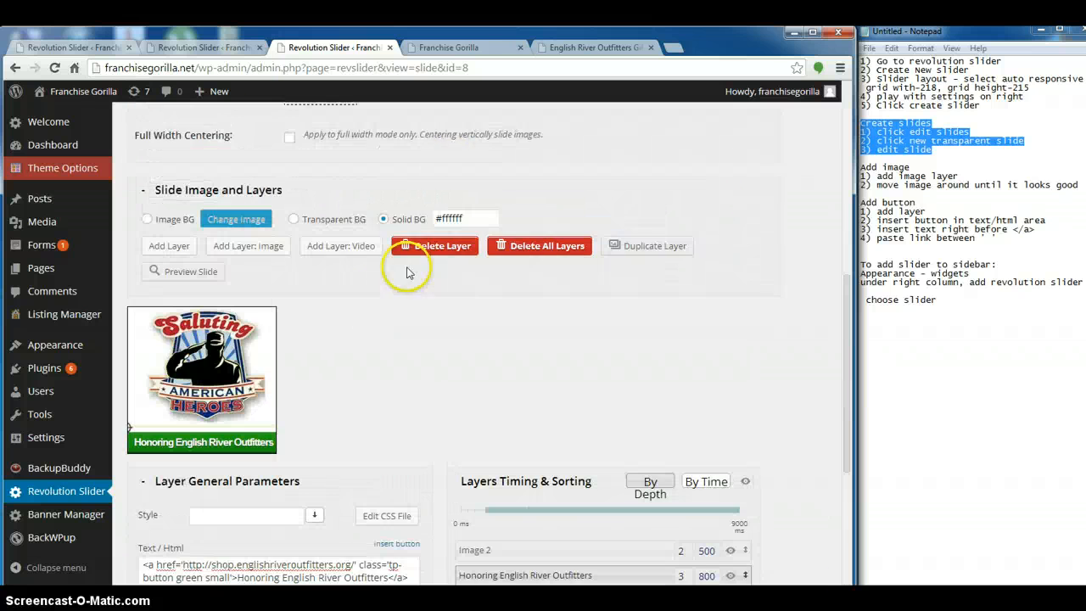
pyautogui.click(472, 51)
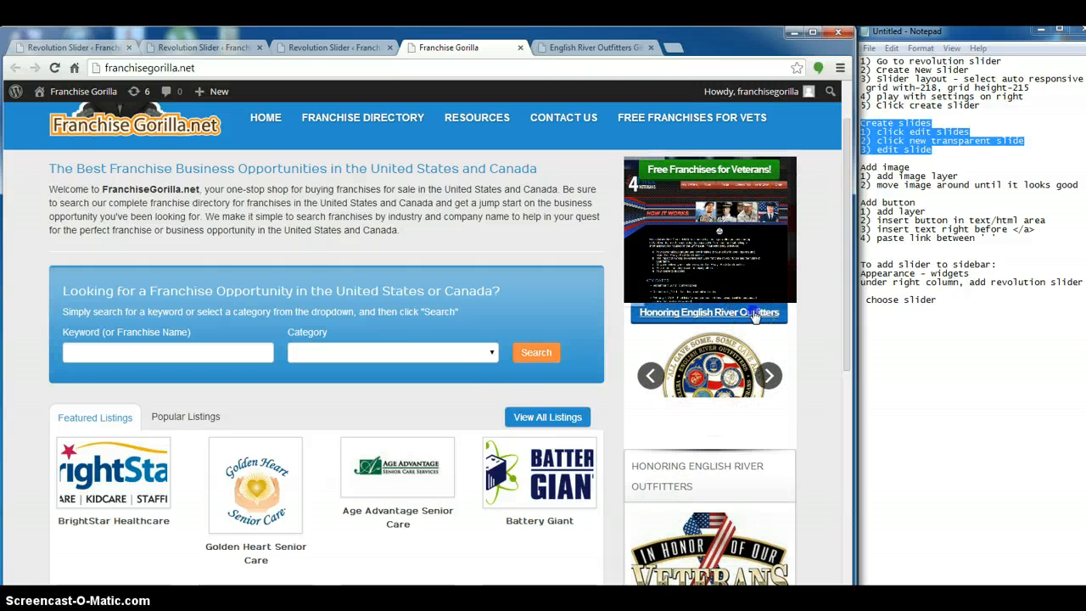
pyautogui.click(753, 313)
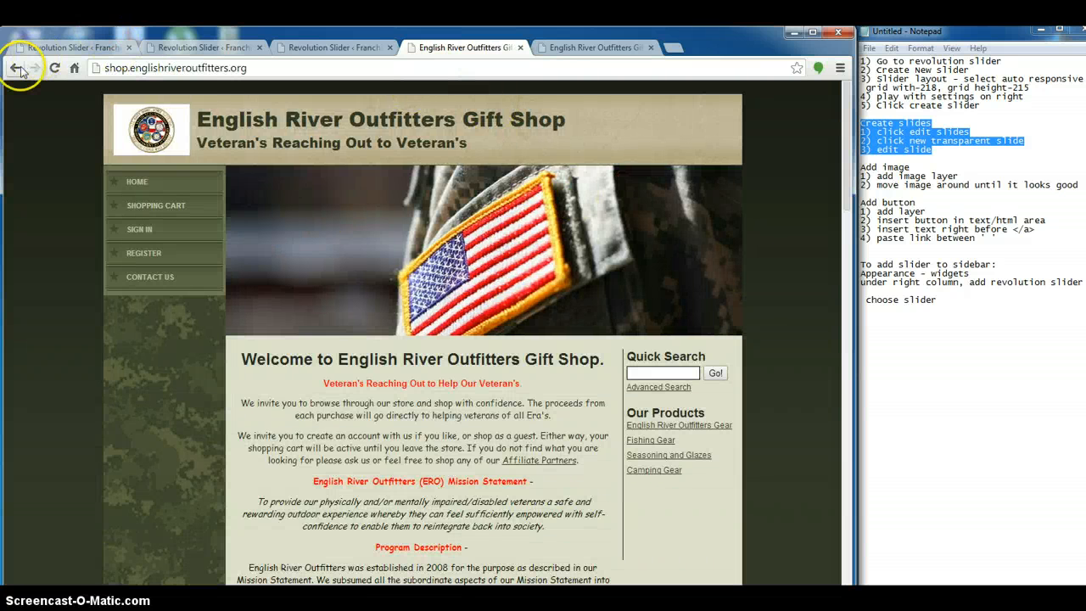
pyautogui.click(16, 68)
pyautogui.click(768, 376)
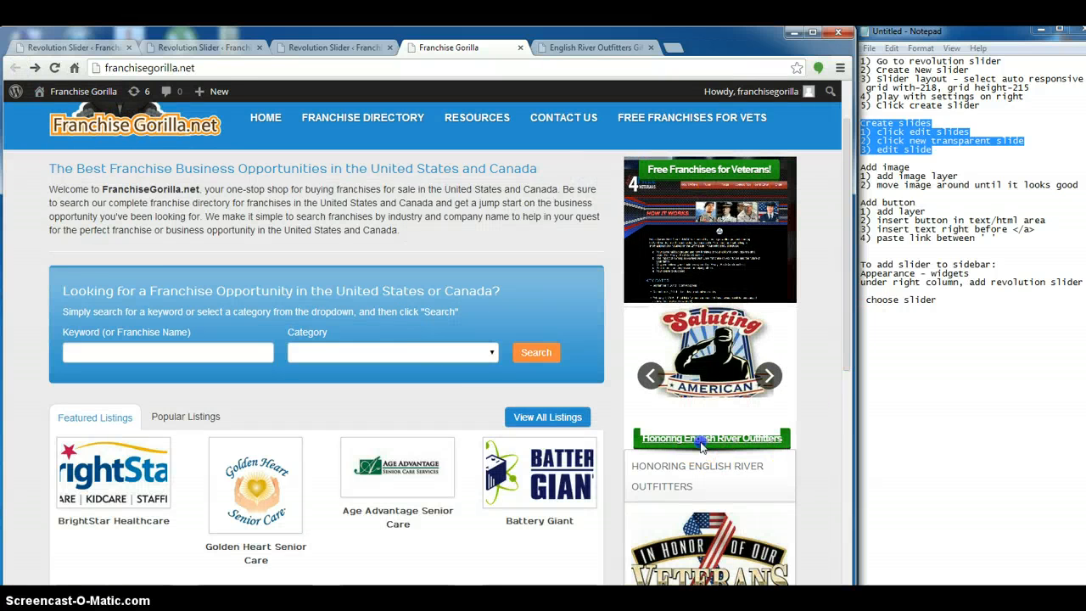
pyautogui.click(701, 438)
pyautogui.click(18, 70)
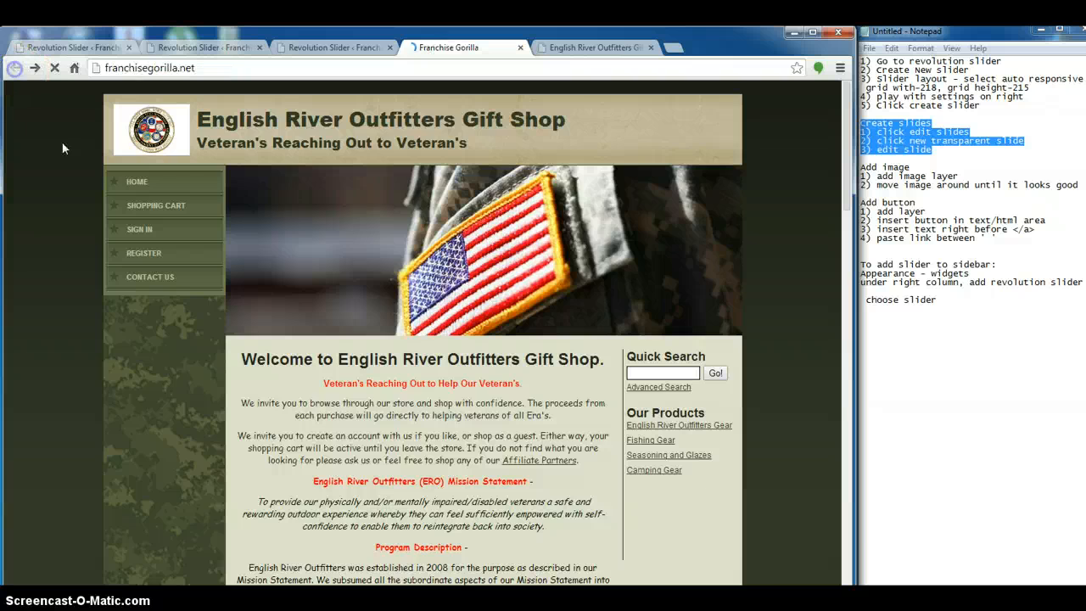